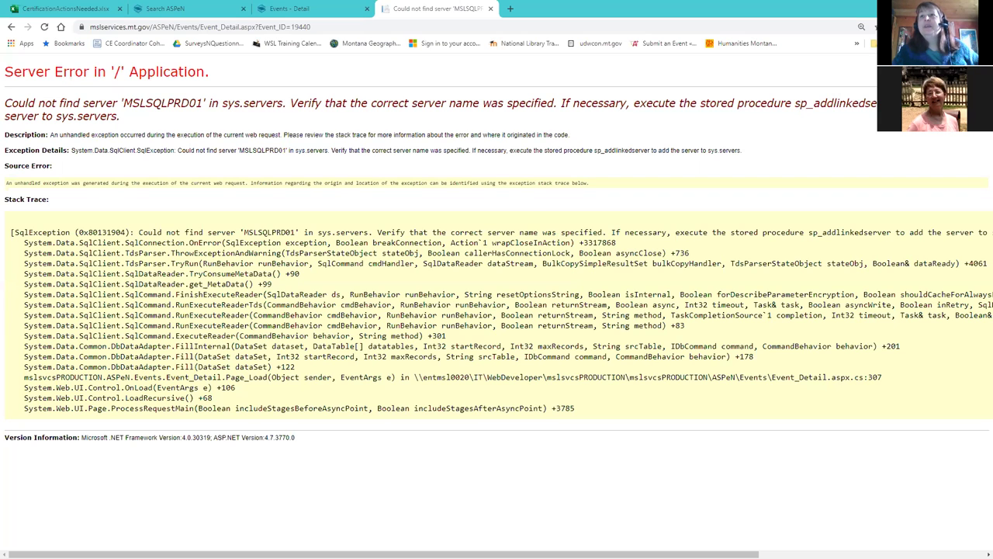
Go back to the event page and then to the ASPeN Admin home page
{"action": "left_click", "coordinate": [294, 9]}
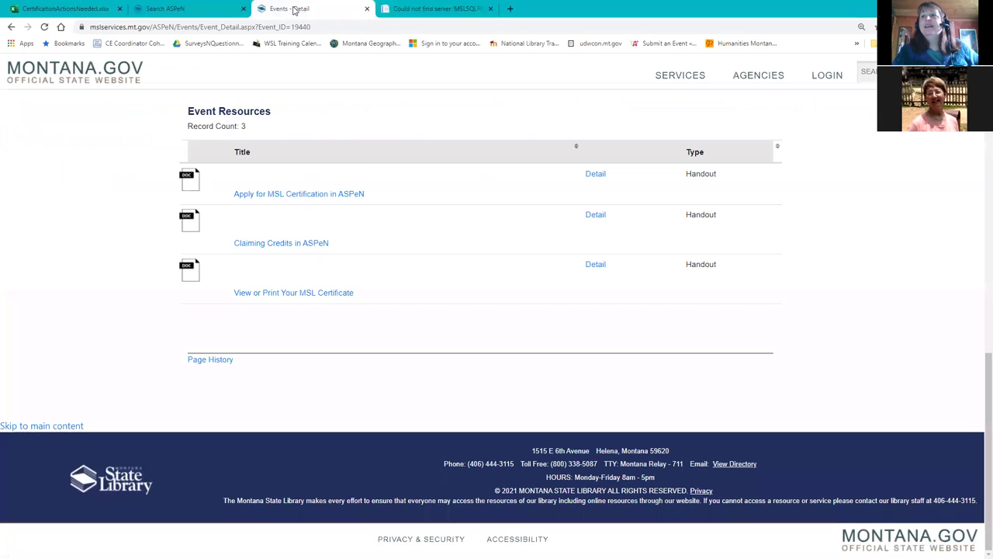
{"action": "scroll", "coordinate": [372, 161], "scroll_direction": "up", "scroll_amount": 2}
{"action": "scroll", "coordinate": [372, 161], "scroll_direction": "up", "scroll_amount": 2}
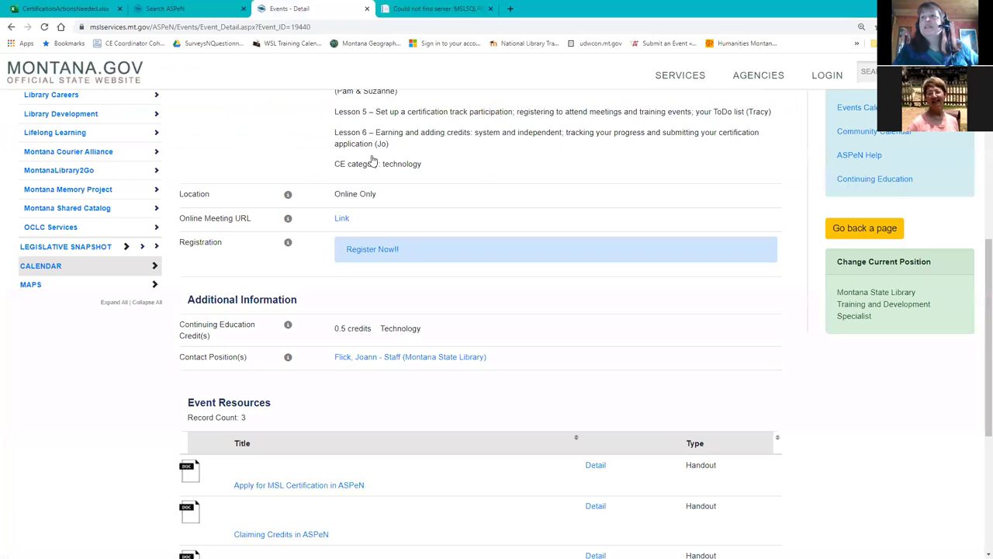
{"action": "scroll", "coordinate": [372, 160], "scroll_direction": "up", "scroll_amount": 5}
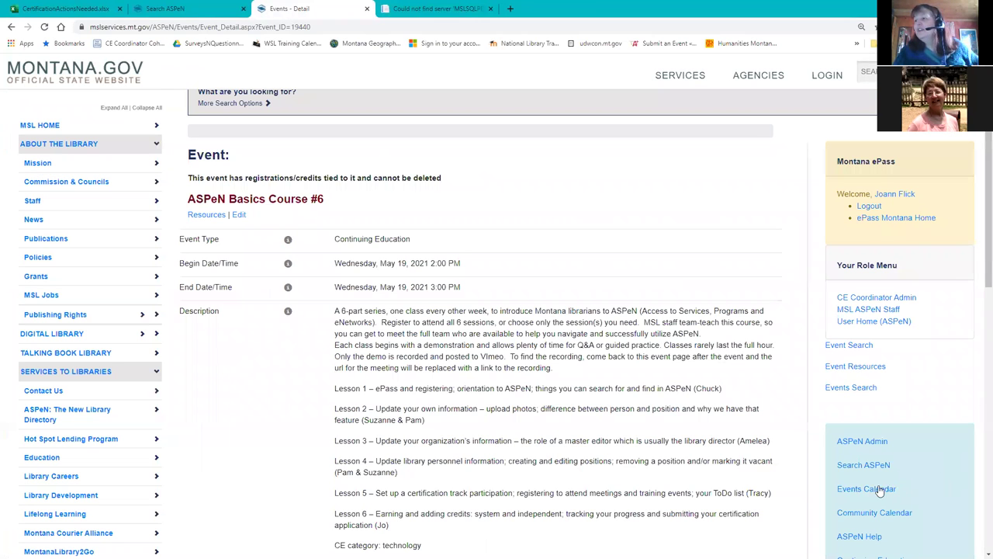
{"action": "left_click", "coordinate": [862, 442]}
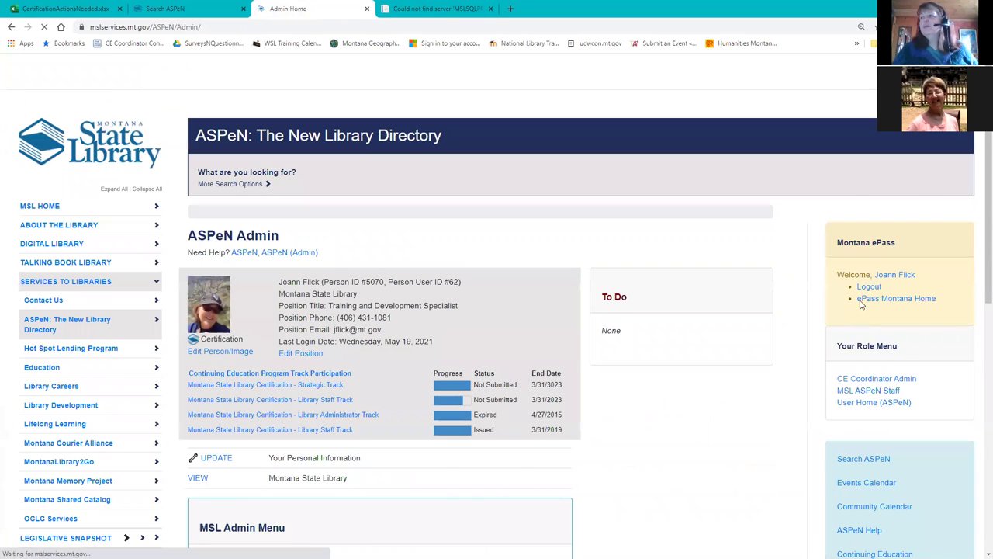
Open Search ASPeN to reach the Events, Organizations and Services categories
{"action": "scroll", "coordinate": [862, 301], "scroll_direction": "down", "scroll_amount": 2}
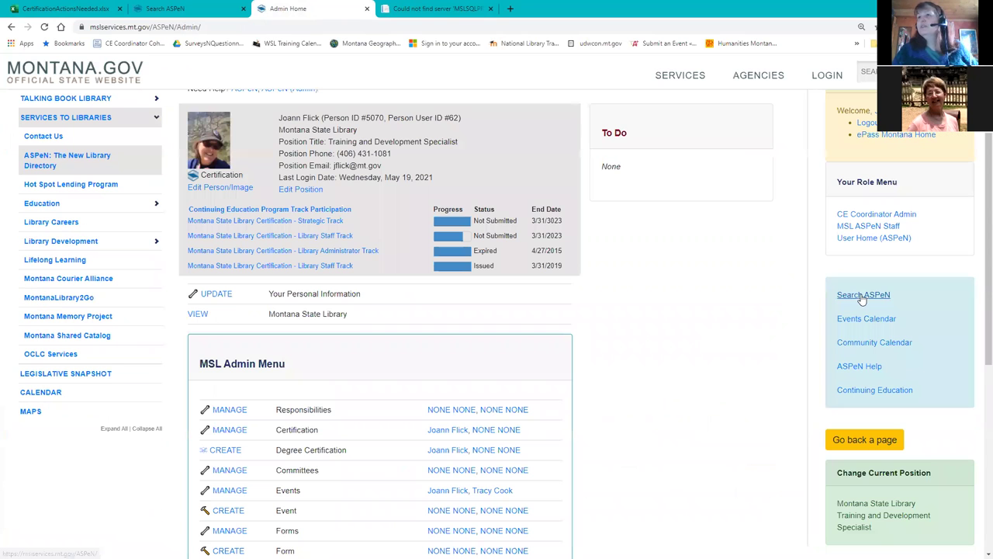
{"action": "left_click", "coordinate": [861, 295]}
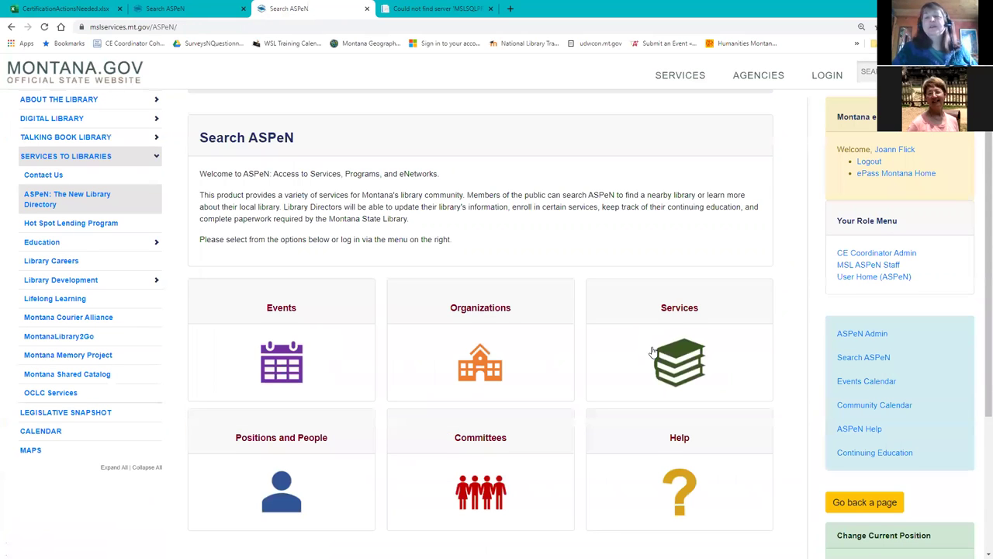
{"action": "scroll", "coordinate": [650, 351], "scroll_direction": "down", "scroll_amount": 1}
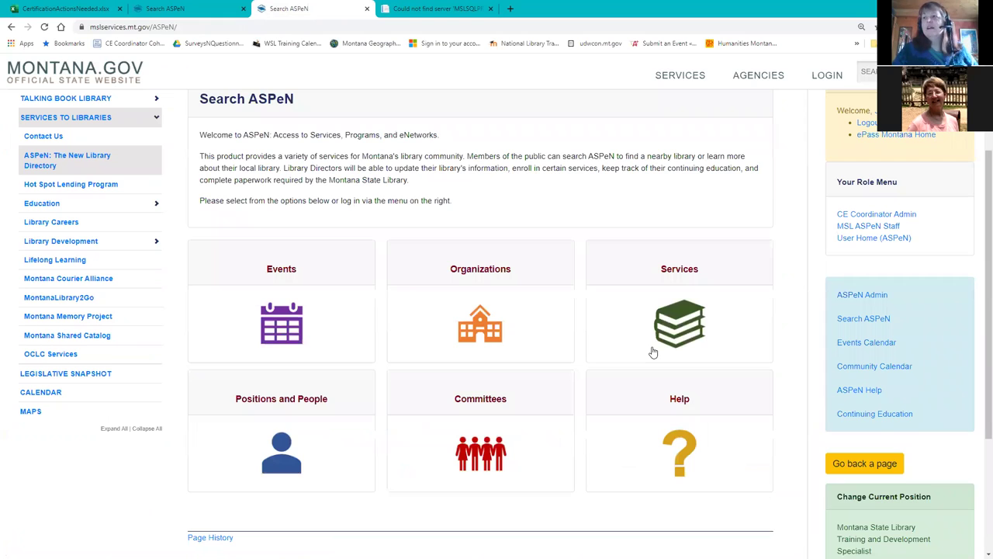
Open the Events calendar and select the May 19 ASPeN Basics Course #6 entry
{"action": "left_click", "coordinate": [277, 326]}
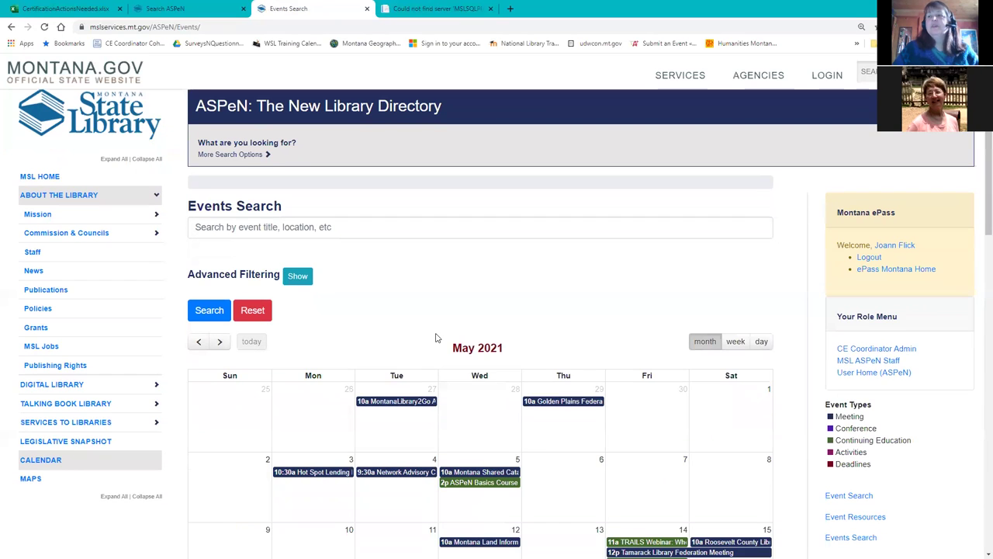
{"action": "scroll", "coordinate": [434, 335], "scroll_direction": "down", "scroll_amount": 3}
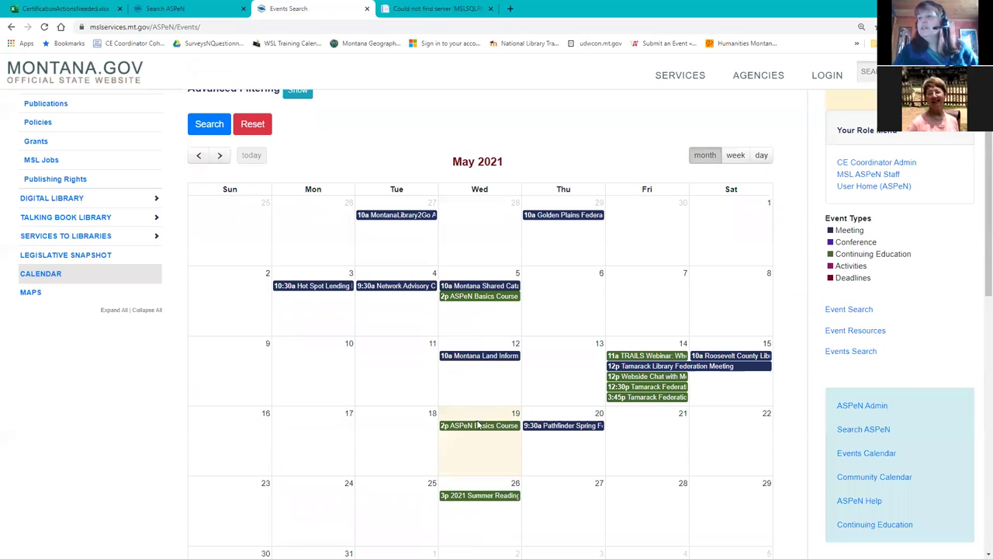
{"action": "mouse_move", "coordinate": [511, 434]}
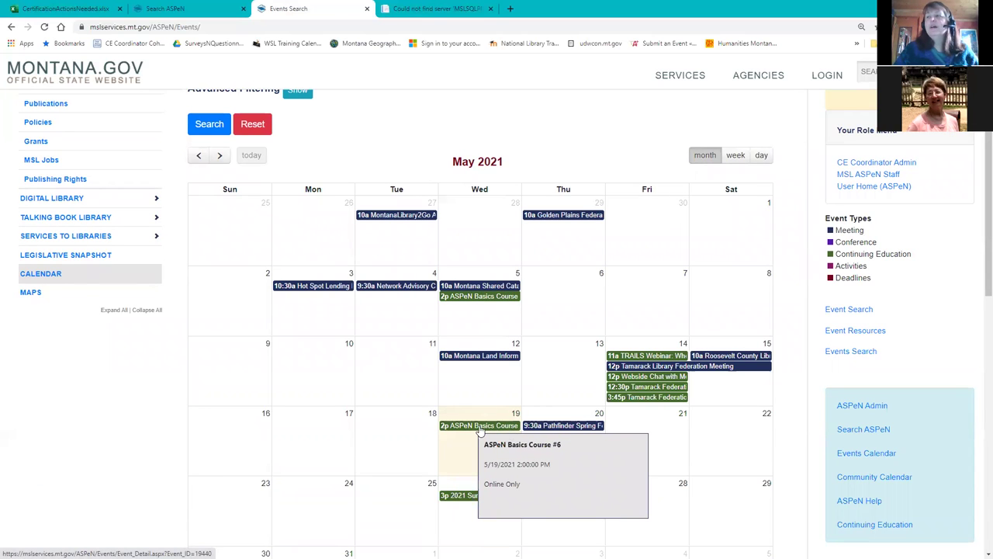
{"action": "left_click", "coordinate": [480, 427]}
Read through the ASPeN Basics Course #6 event details page
{"action": "scroll", "coordinate": [480, 431], "scroll_direction": "down", "scroll_amount": 4}
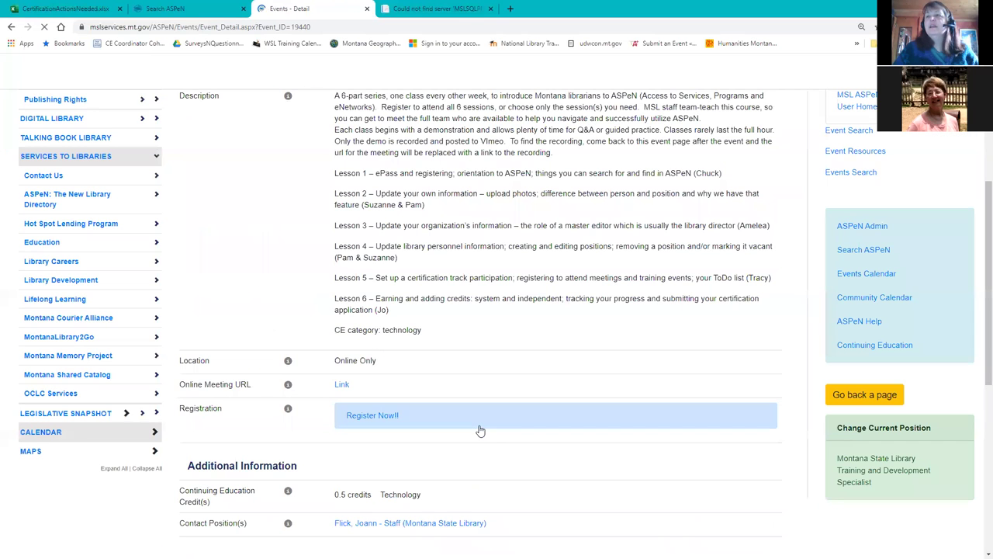
{"action": "scroll", "coordinate": [210, 316], "scroll_direction": "down", "scroll_amount": 4}
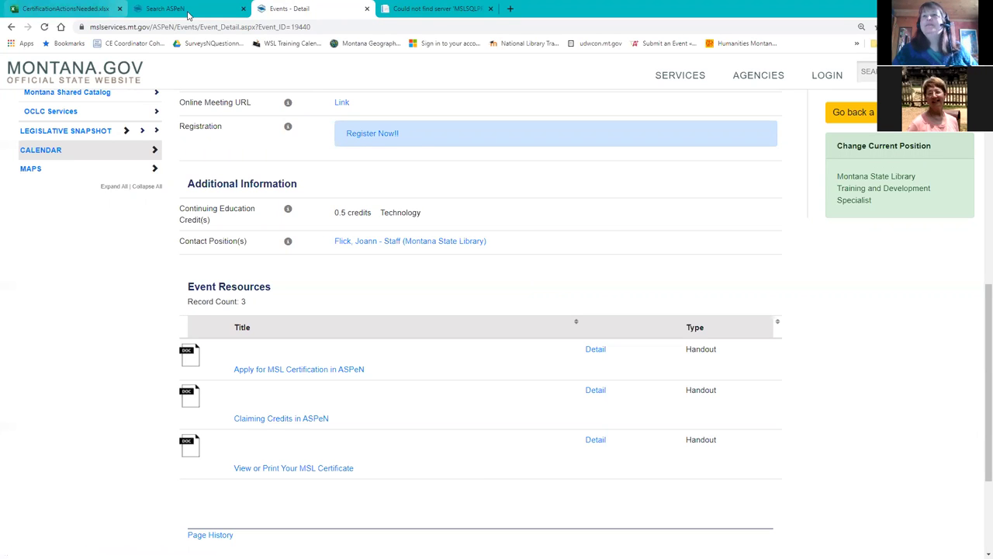
{"action": "scroll", "coordinate": [311, 109], "scroll_direction": "up", "scroll_amount": 3}
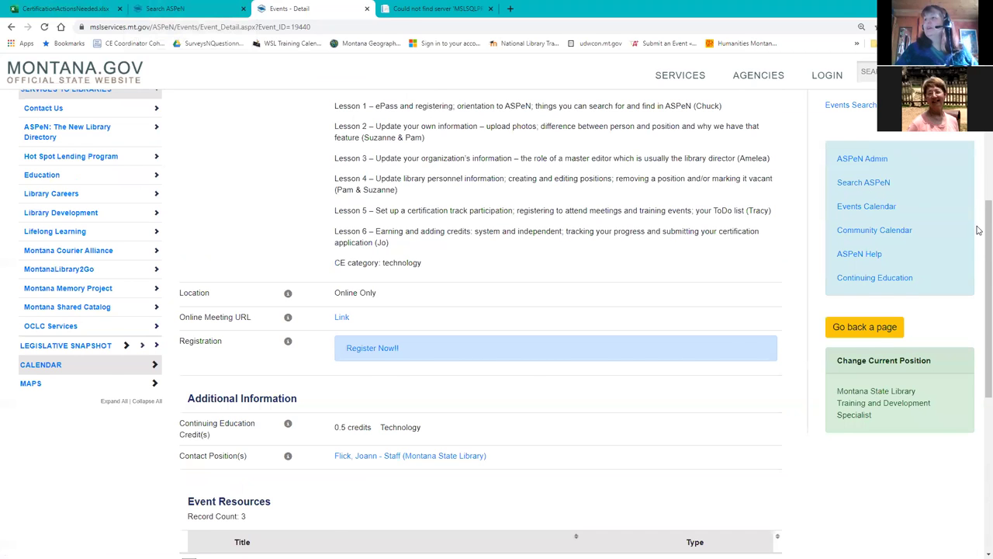
{"action": "scroll", "coordinate": [870, 190], "scroll_direction": "up", "scroll_amount": 3}
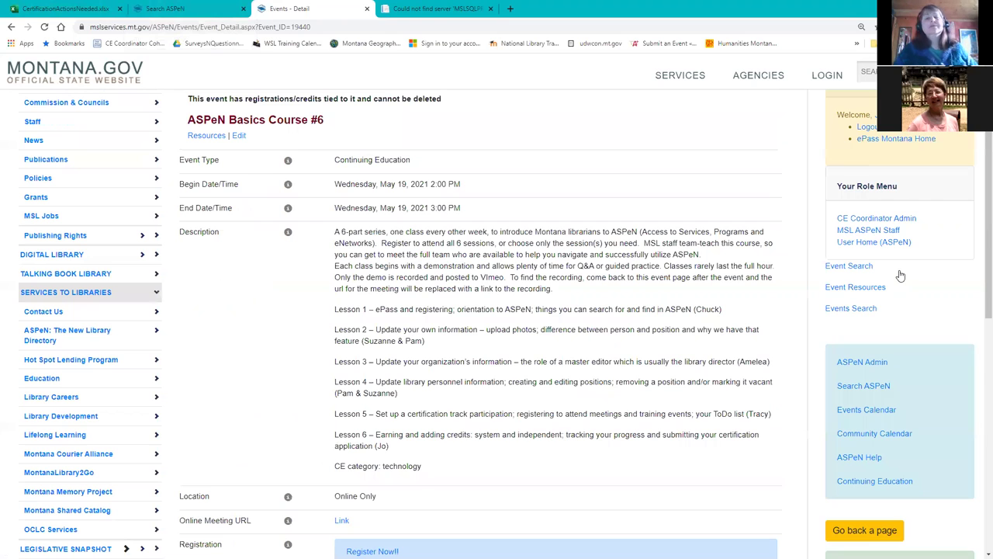
{"action": "scroll", "coordinate": [900, 276], "scroll_direction": "up", "scroll_amount": 2}
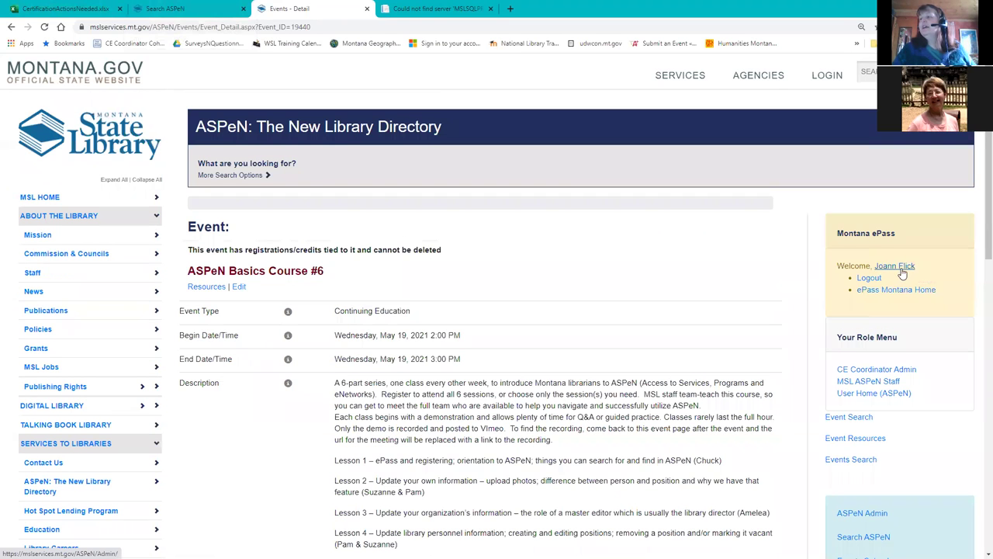
{"action": "scroll", "coordinate": [900, 275], "scroll_direction": "down", "scroll_amount": 1}
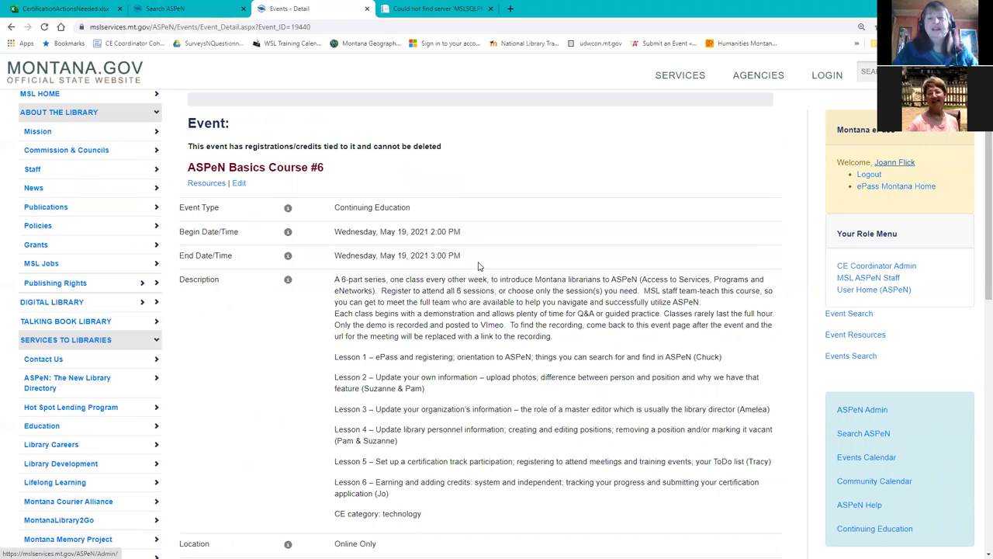
{"action": "scroll", "coordinate": [479, 267], "scroll_direction": "down", "scroll_amount": 3}
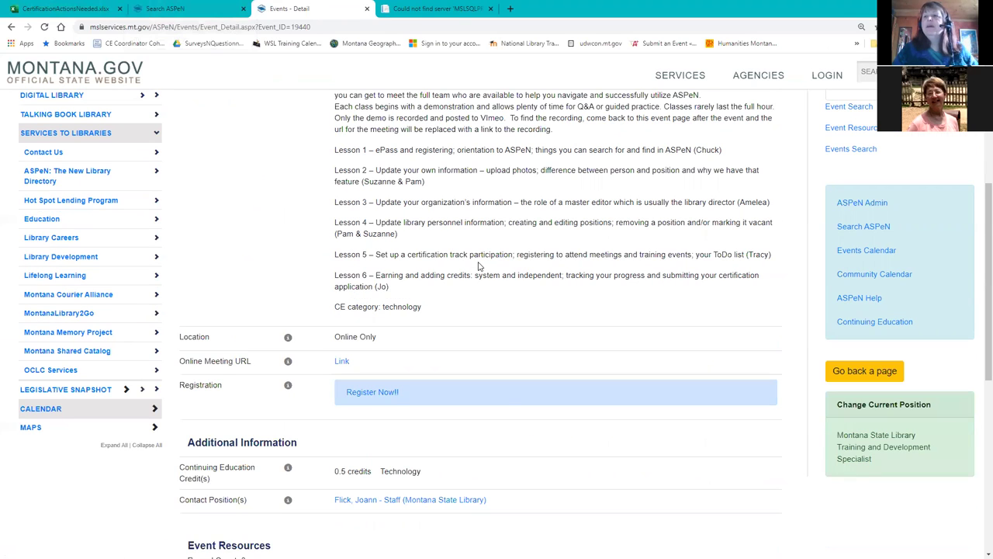
{"action": "scroll", "coordinate": [478, 266], "scroll_direction": "down", "scroll_amount": 4}
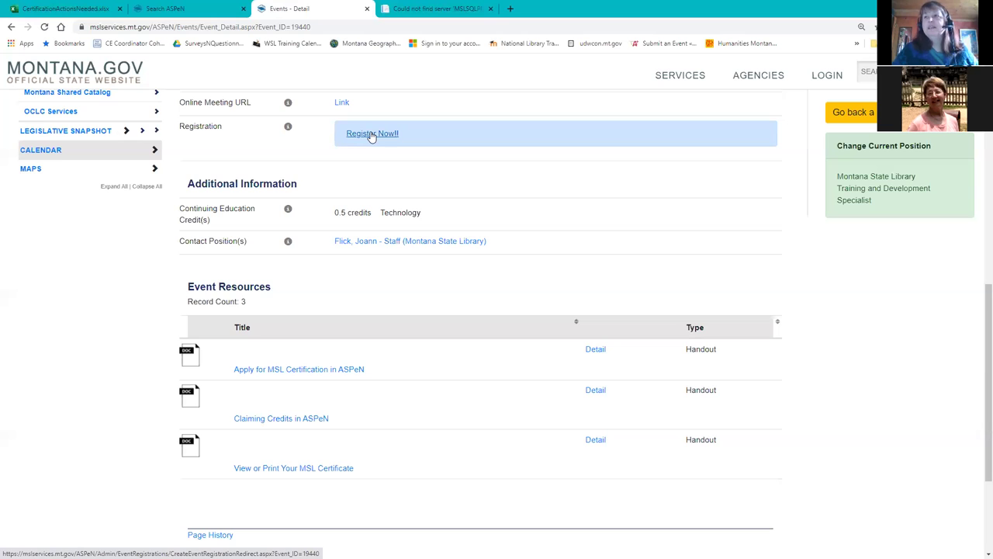
Start registering for the 5/19/2021 course via the 'Register Now!!' link
{"action": "scroll", "coordinate": [471, 161], "scroll_direction": "up", "scroll_amount": 3}
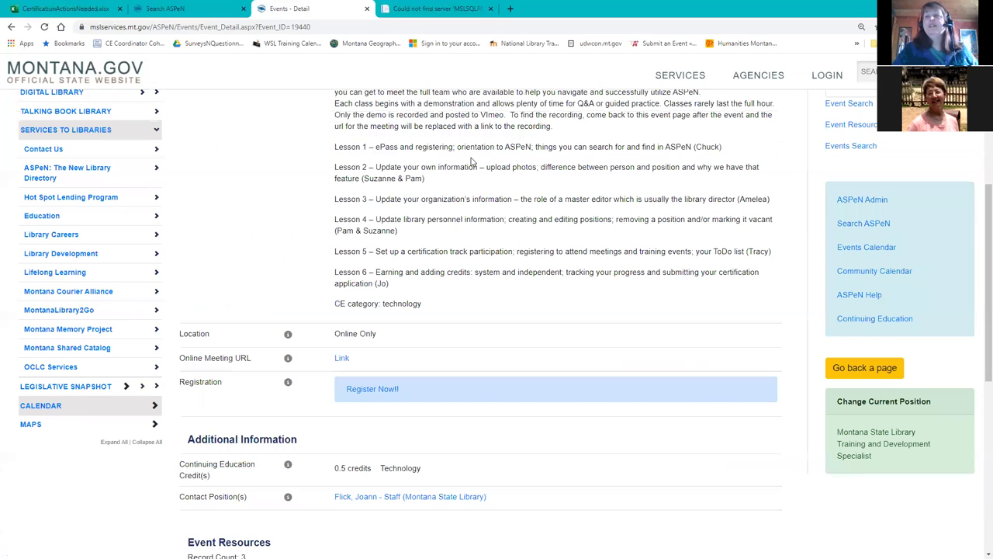
{"action": "scroll", "coordinate": [471, 162], "scroll_direction": "up", "scroll_amount": 2}
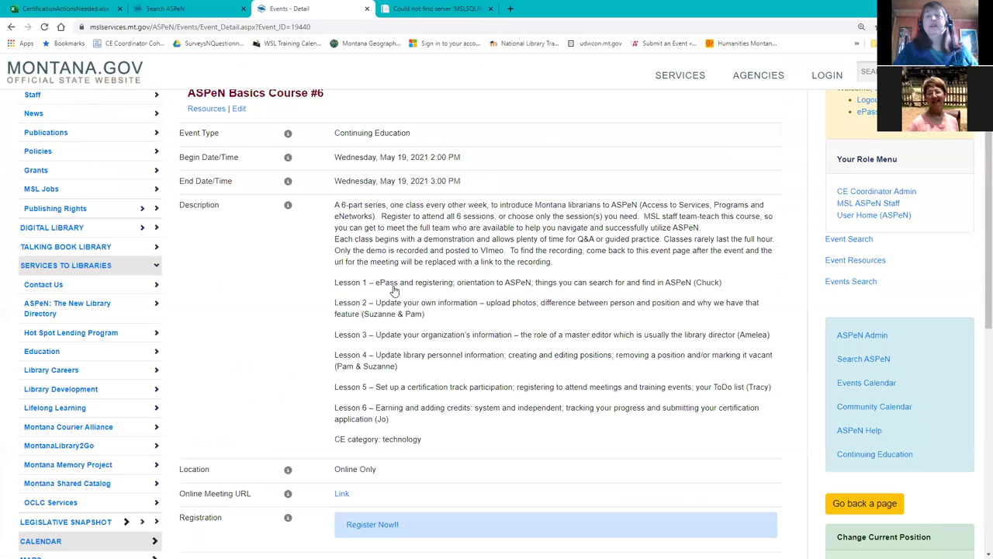
{"action": "scroll", "coordinate": [366, 295], "scroll_direction": "down", "scroll_amount": 3}
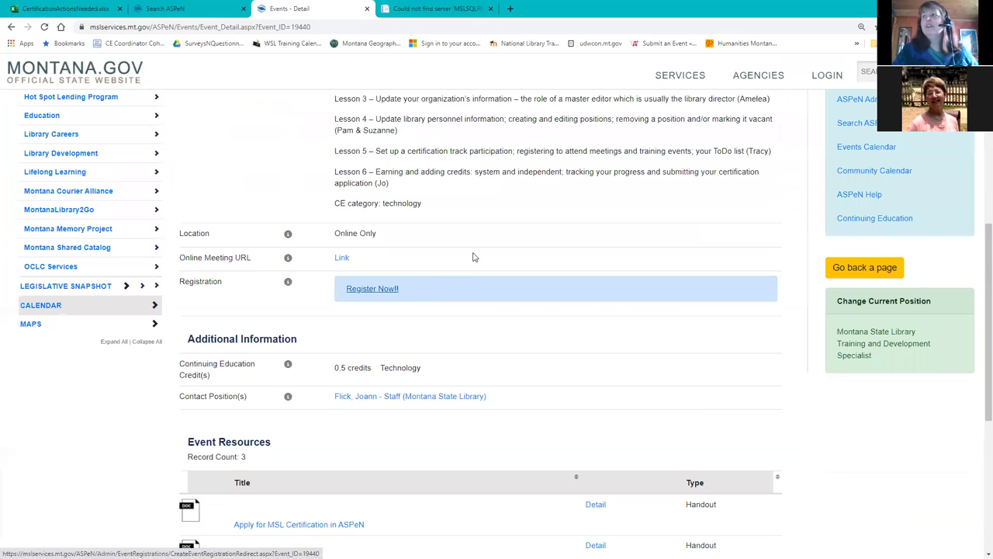
{"action": "scroll", "coordinate": [705, 198], "scroll_direction": "up", "scroll_amount": 2}
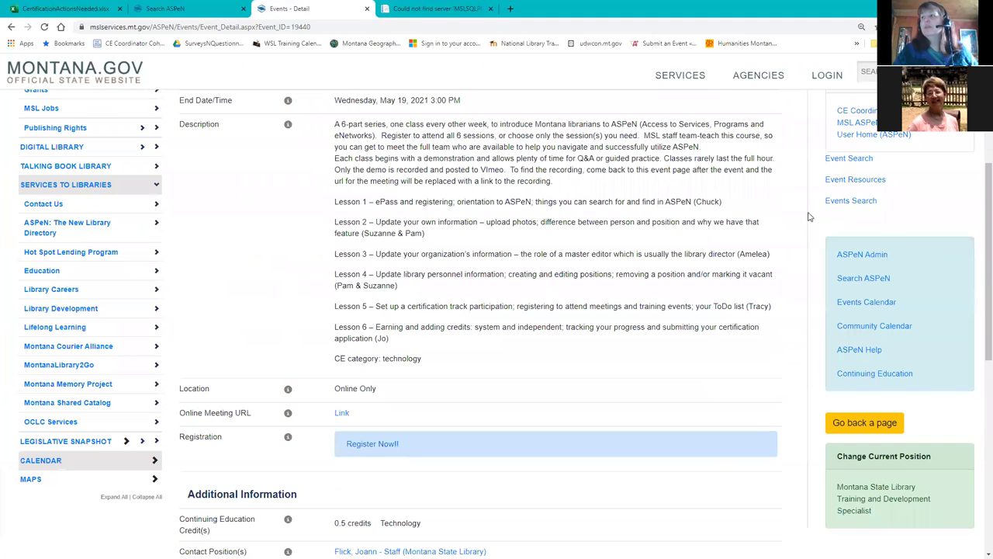
{"action": "scroll", "coordinate": [440, 267], "scroll_direction": "down", "scroll_amount": 1}
{"action": "left_click", "coordinate": [378, 342]}
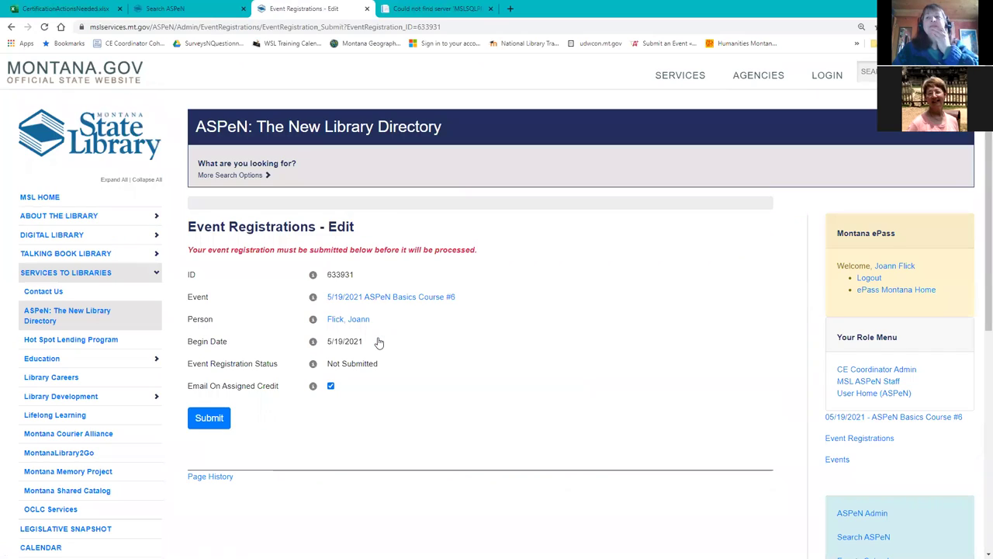
Submit the Event Registrations form and confirm the status shows Approved, attendance Pending
{"action": "left_click", "coordinate": [209, 419]}
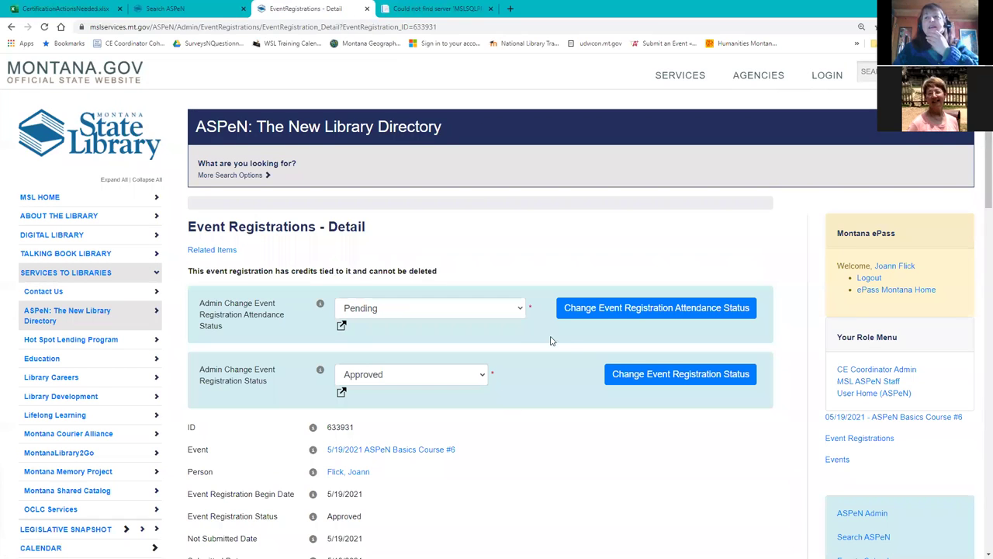
{"action": "scroll", "coordinate": [497, 337], "scroll_direction": "down", "scroll_amount": 1}
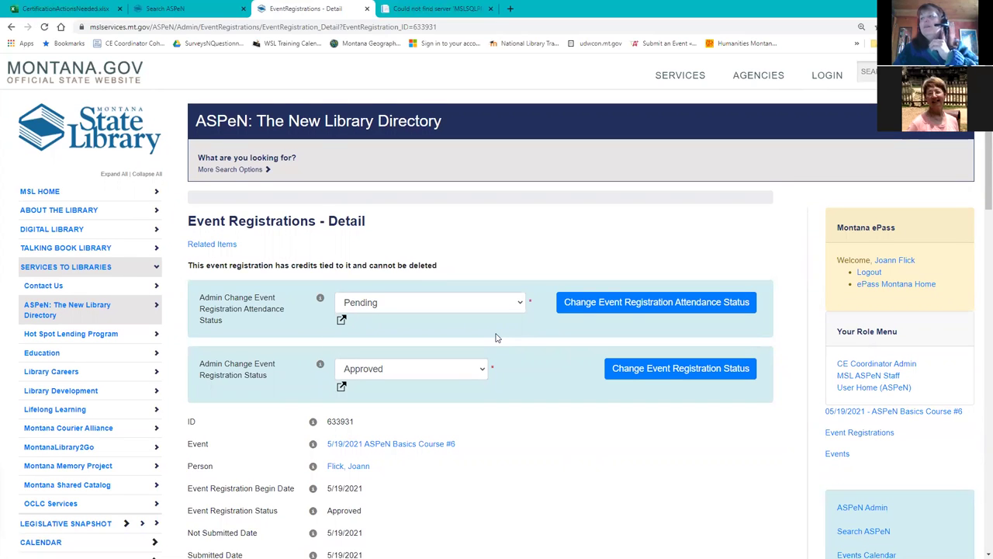
{"action": "scroll", "coordinate": [866, 363], "scroll_direction": "up", "scroll_amount": 1}
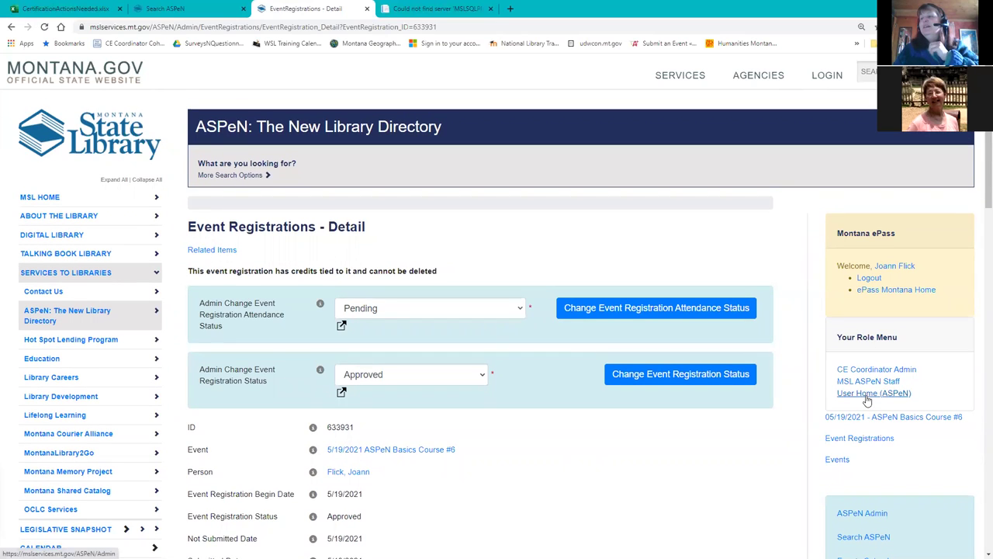
Return to ASPeN Admin and confirm ASPeN Basics Course #6 appears as Approved in To Do
{"action": "left_click", "coordinate": [866, 515]}
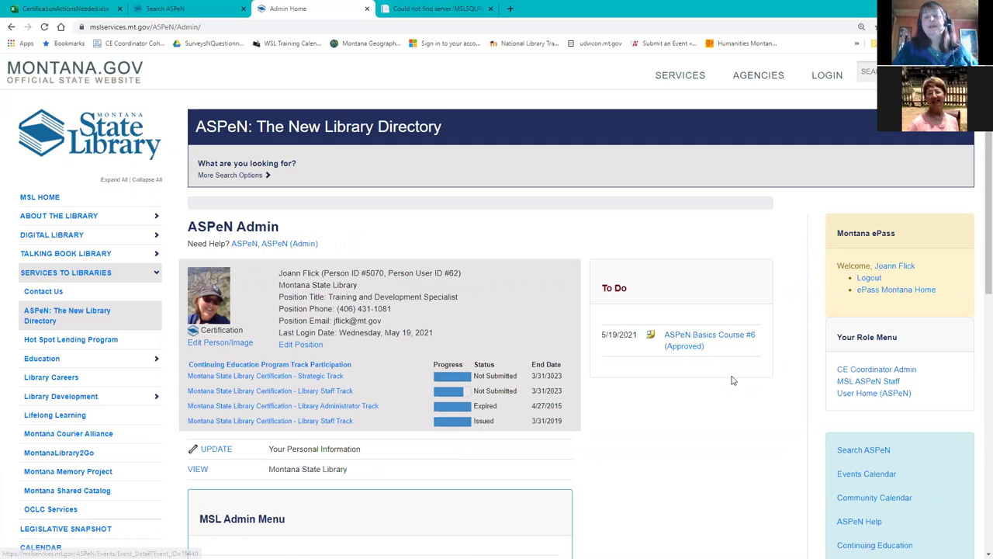
{"action": "scroll", "coordinate": [733, 380], "scroll_direction": "down", "scroll_amount": 1}
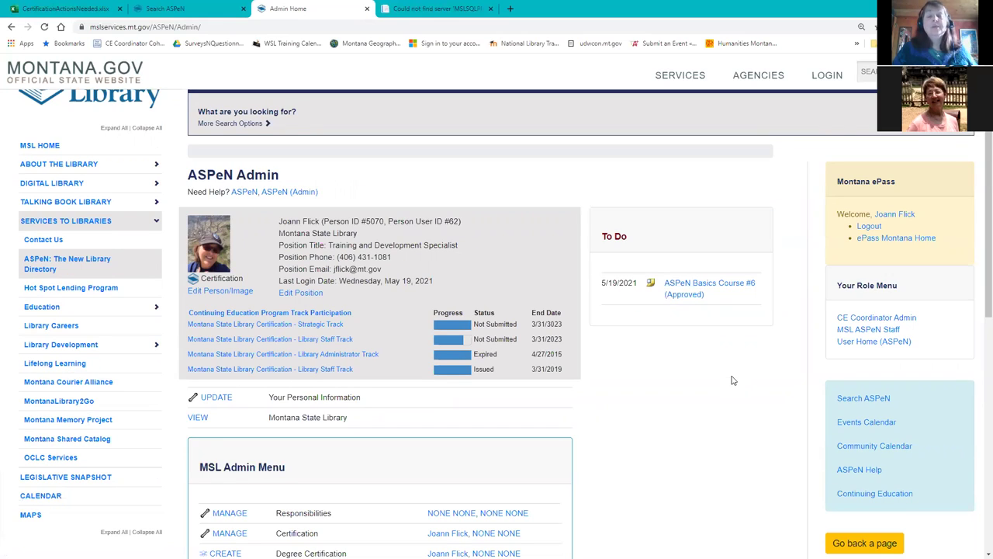
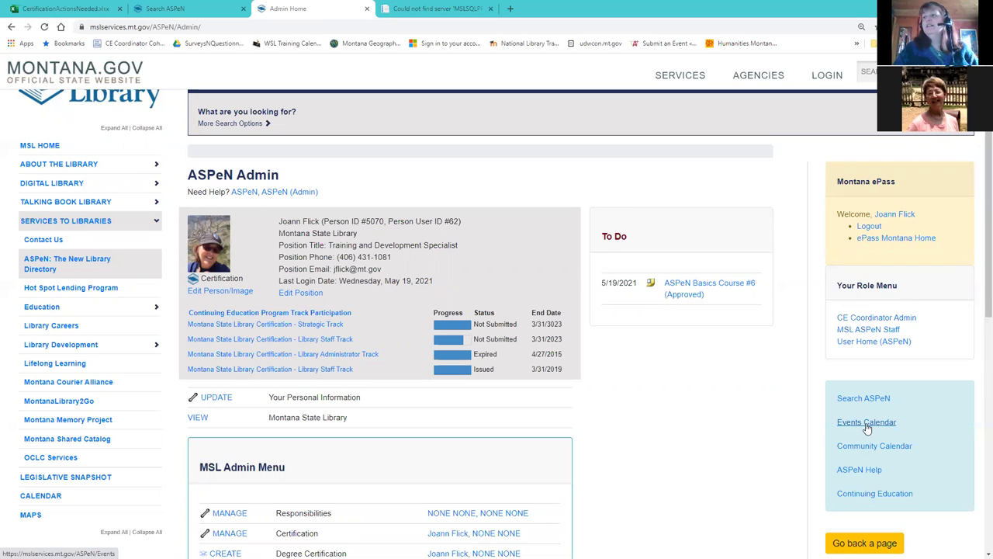
Open the Events Calendar and scroll to its May 2021 schedule of events
{"action": "left_click", "coordinate": [867, 428]}
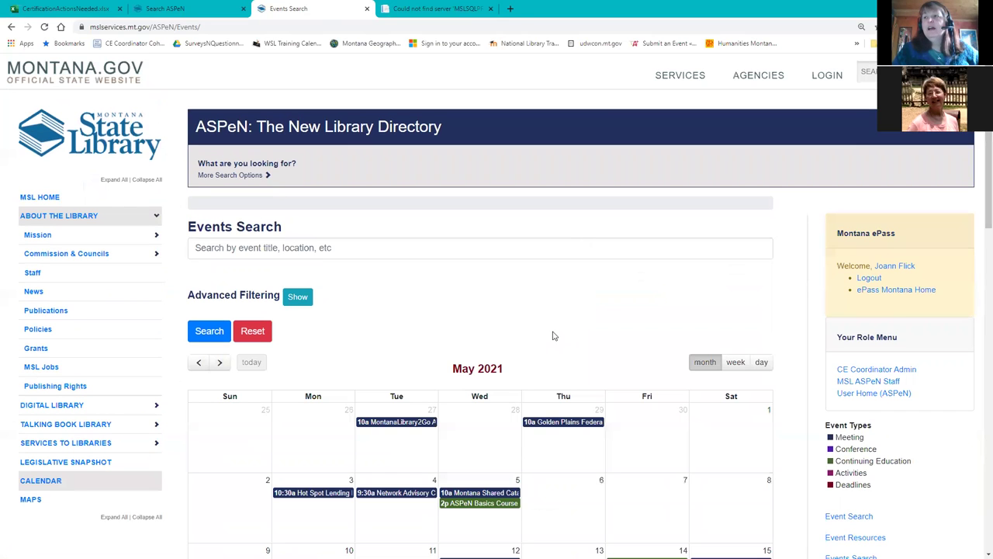
{"action": "scroll", "coordinate": [469, 350], "scroll_direction": "down", "scroll_amount": 2}
View the May 5 ASPeN Basics Course #5 event, open its recording link, and return to the details
{"action": "left_click", "coordinate": [470, 349]}
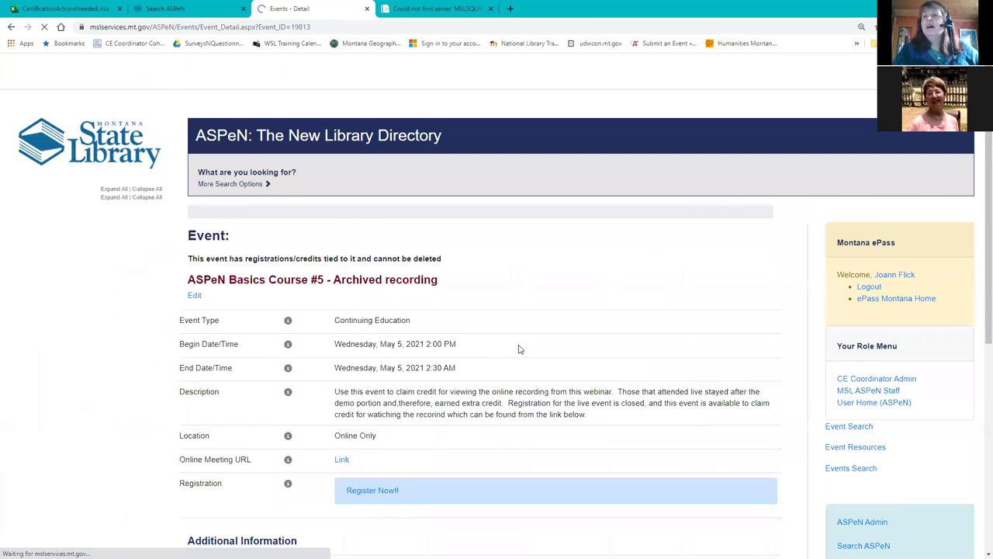
{"action": "scroll", "coordinate": [520, 349], "scroll_direction": "down", "scroll_amount": 2}
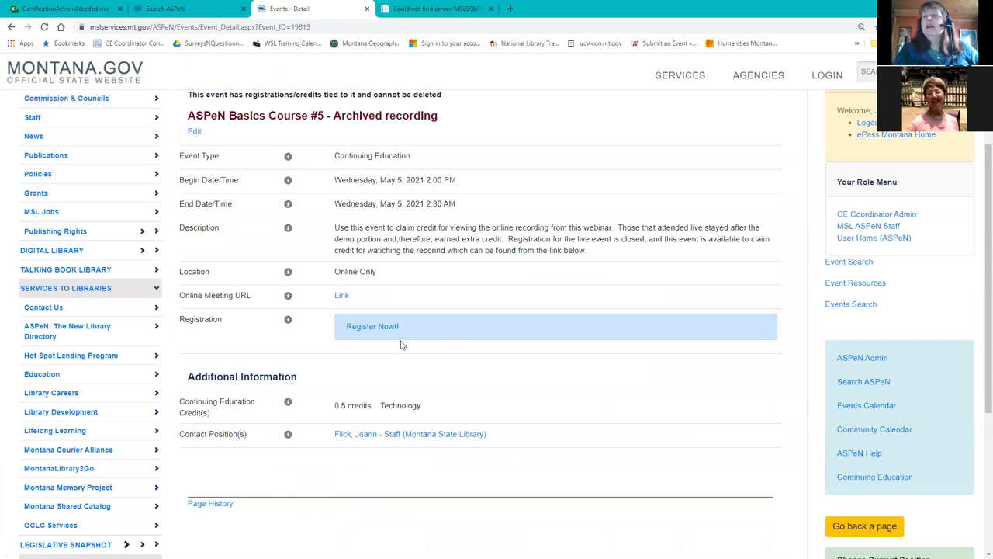
{"action": "left_click", "coordinate": [341, 298]}
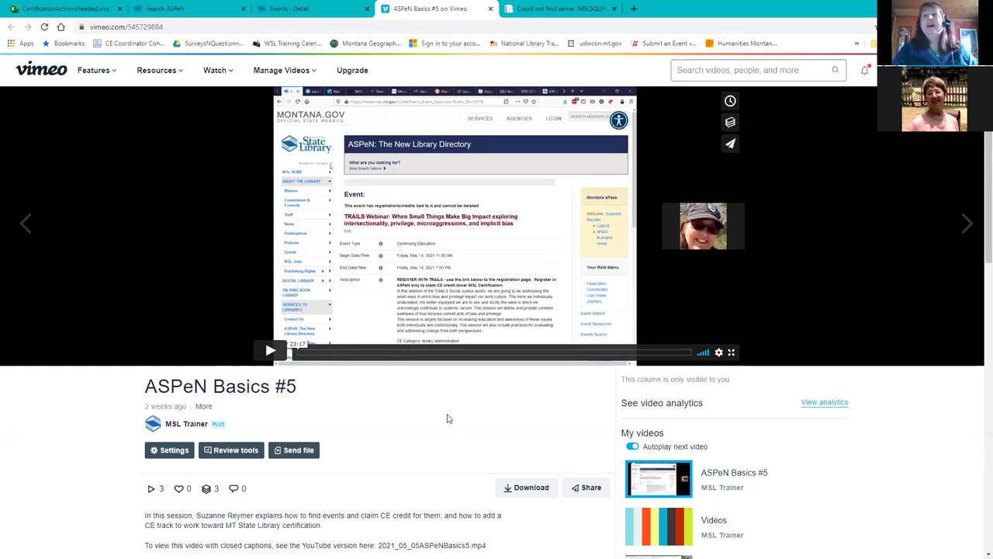
{"action": "left_click", "coordinate": [319, 10]}
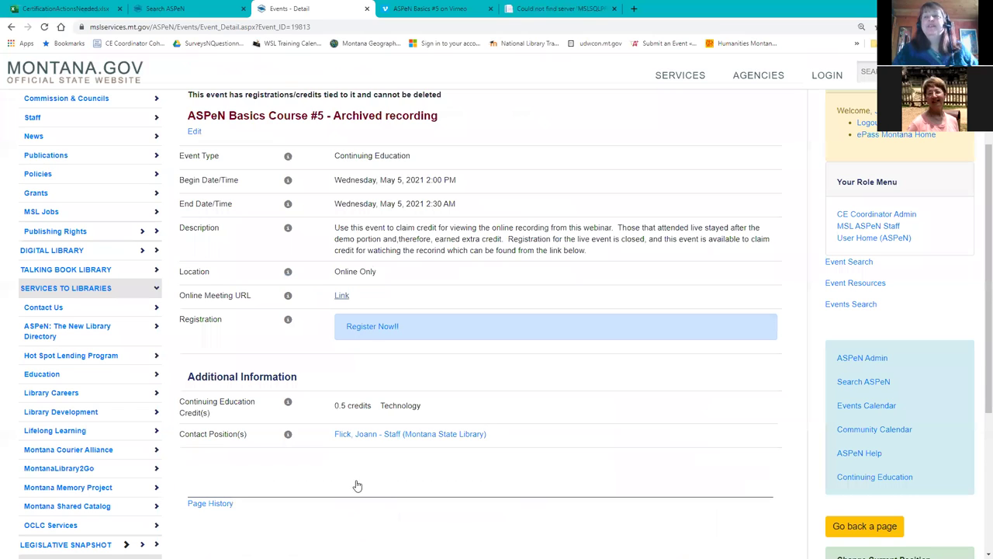
{"action": "scroll", "coordinate": [366, 483], "scroll_direction": "up", "scroll_amount": 2}
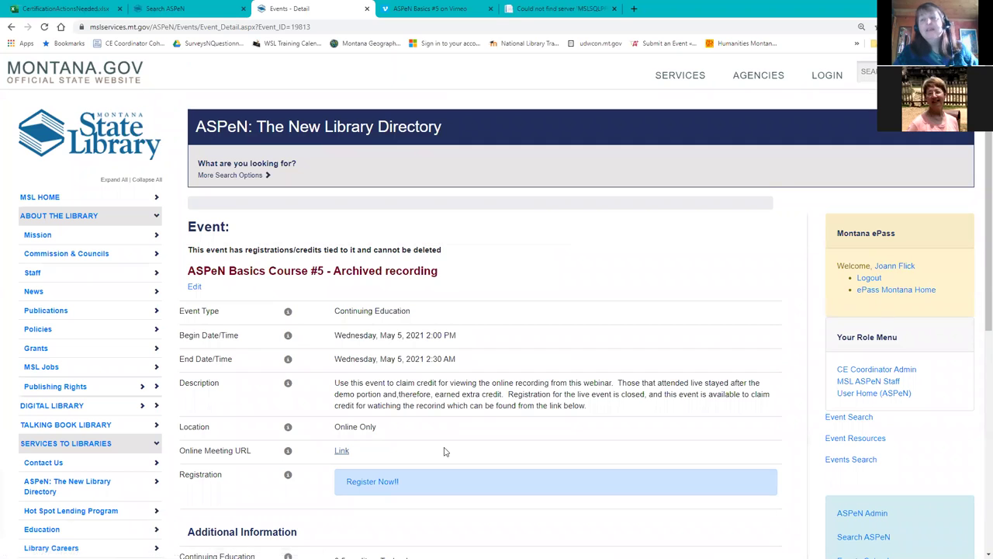
{"action": "scroll", "coordinate": [315, 529], "scroll_direction": "down", "scroll_amount": 1}
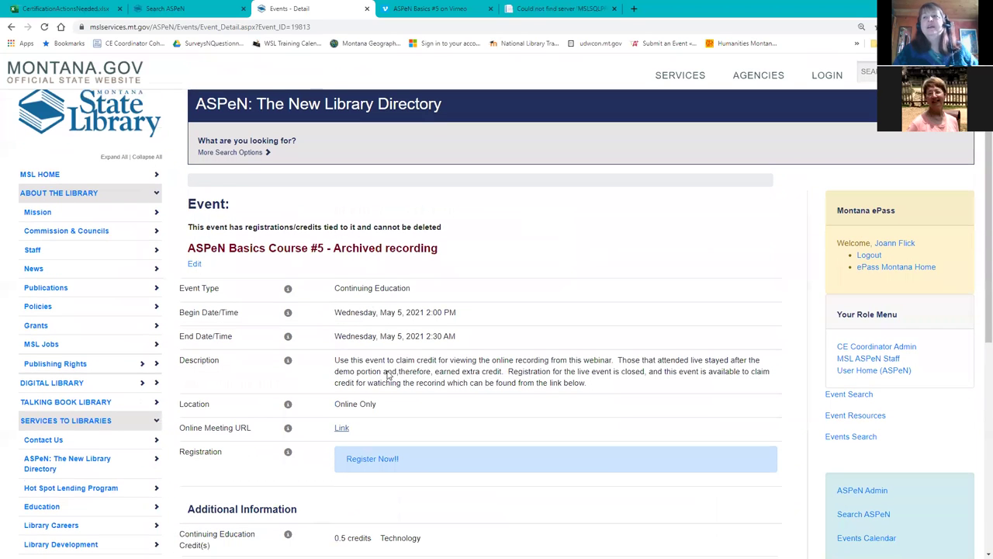
{"action": "scroll", "coordinate": [373, 385], "scroll_direction": "down", "scroll_amount": 1}
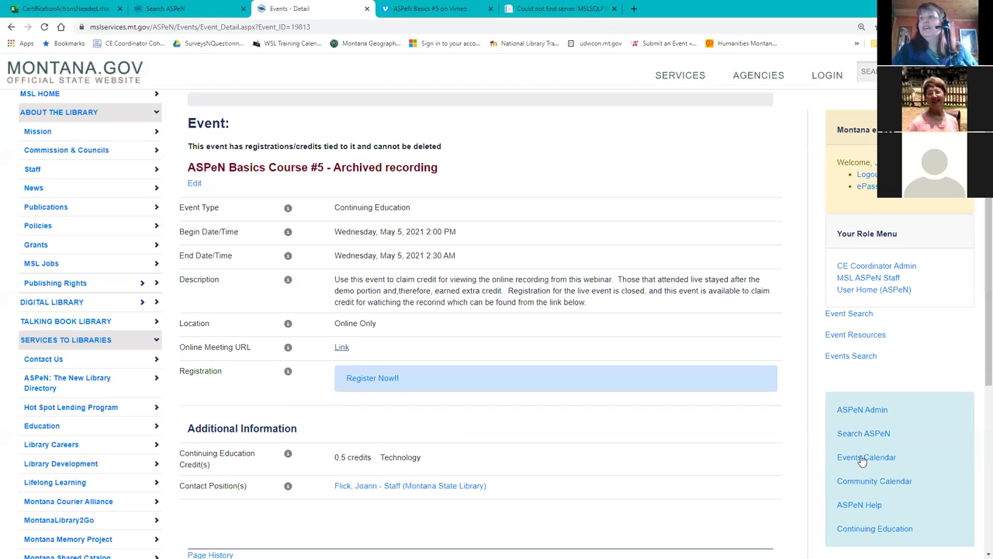
Go back to Events Search and scroll down to the 640-event results table
{"action": "left_click", "coordinate": [861, 461]}
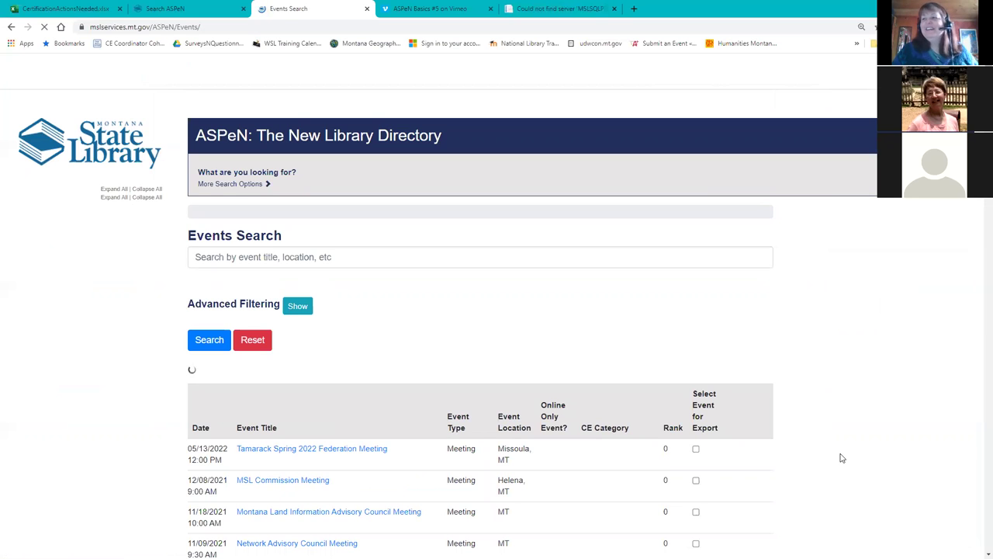
{"action": "scroll", "coordinate": [842, 458], "scroll_direction": "down", "scroll_amount": 2}
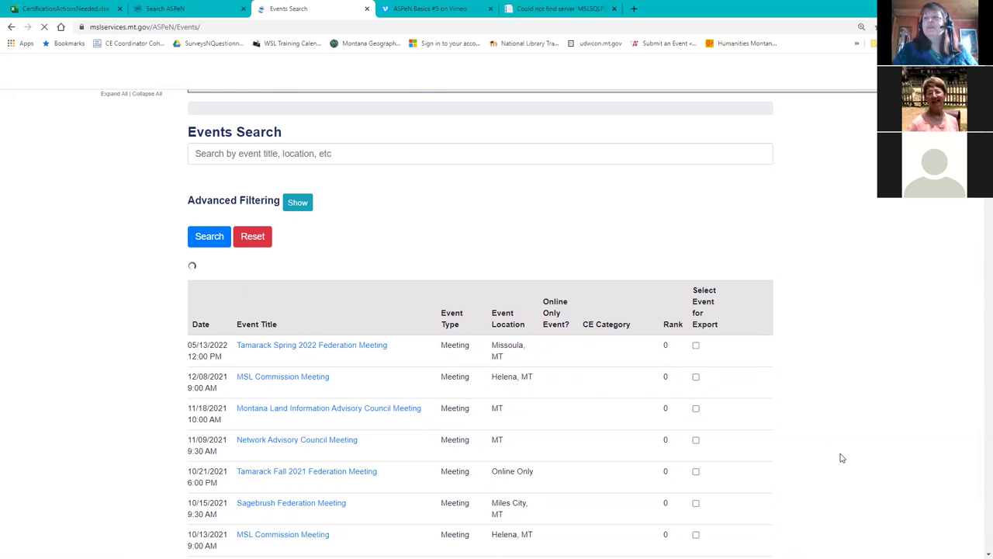
{"action": "scroll", "coordinate": [841, 458], "scroll_direction": "down", "scroll_amount": 2}
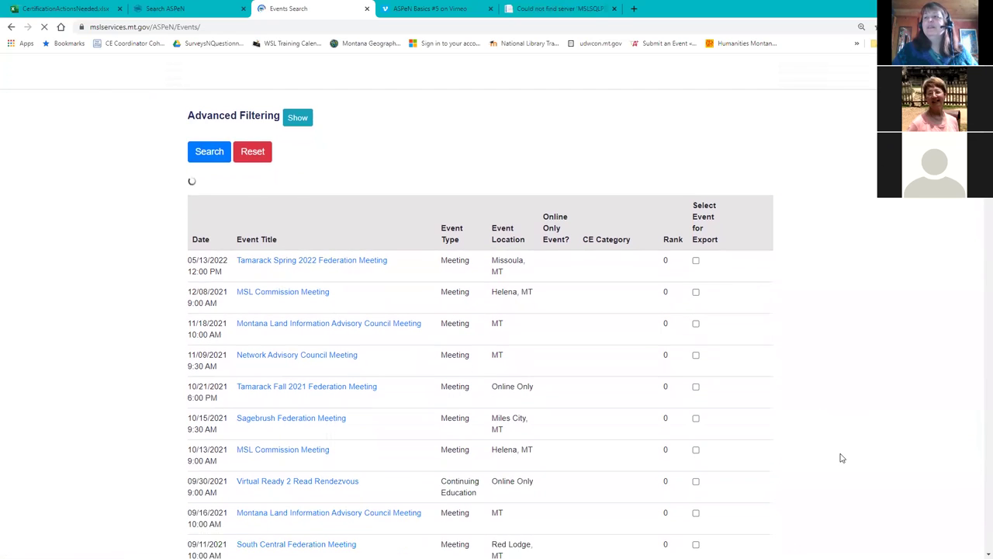
{"action": "scroll", "coordinate": [842, 458], "scroll_direction": "up", "scroll_amount": 2}
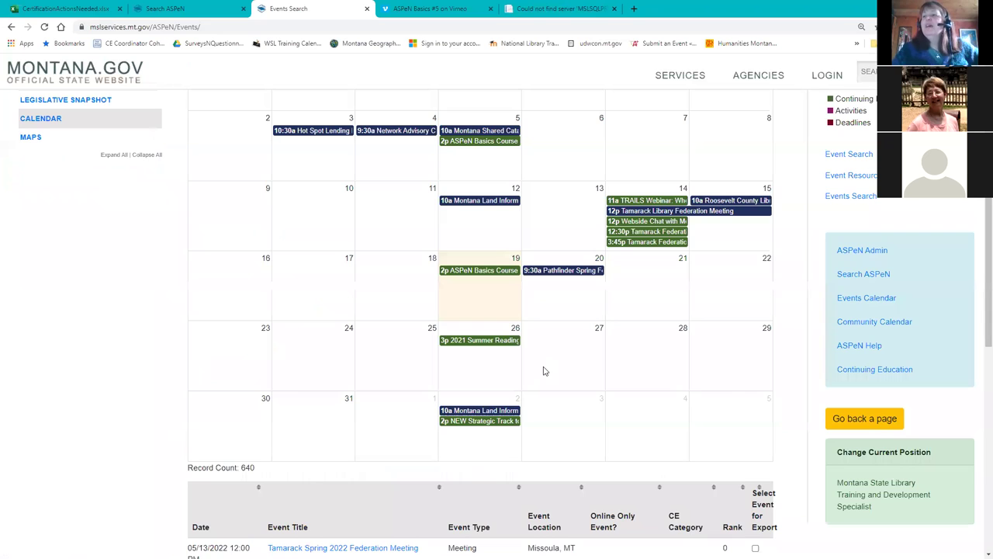
{"action": "scroll", "coordinate": [543, 370], "scroll_direction": "up", "scroll_amount": 1}
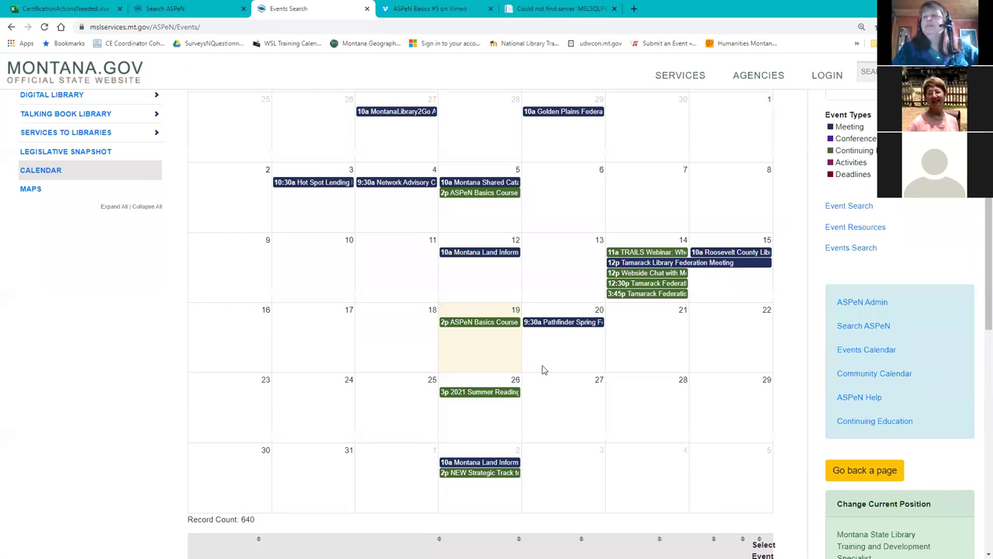
{"action": "scroll", "coordinate": [543, 370], "scroll_direction": "down", "scroll_amount": 4}
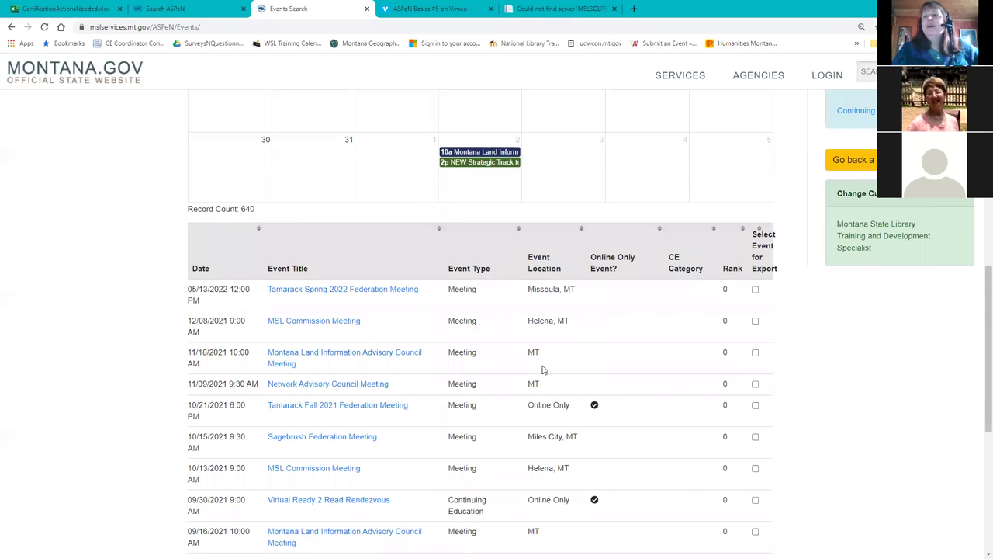
{"action": "scroll", "coordinate": [543, 370], "scroll_direction": "down", "scroll_amount": 2}
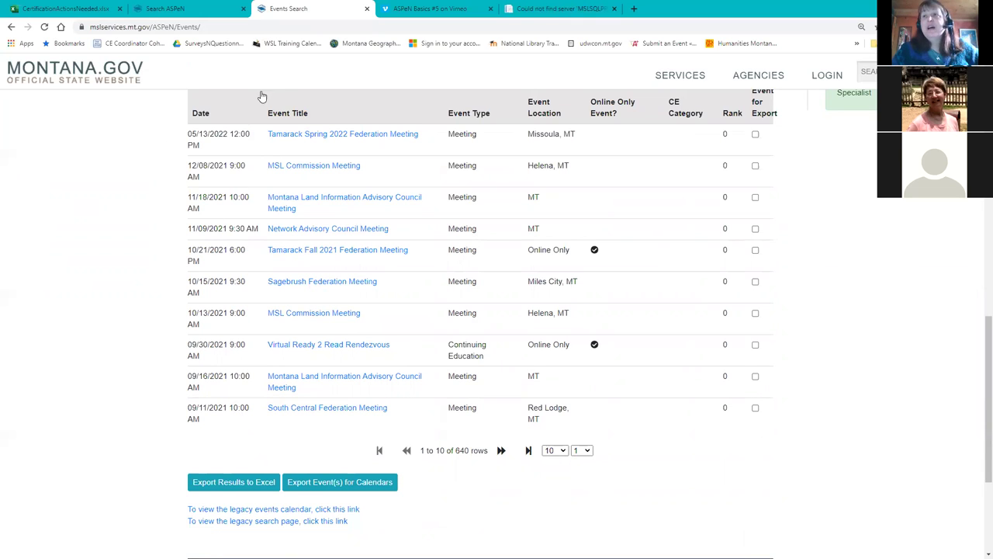
Show 50 events per page and scroll down to the ASPeN Basics Course #5 row
{"action": "right_click", "coordinate": [241, 4]}
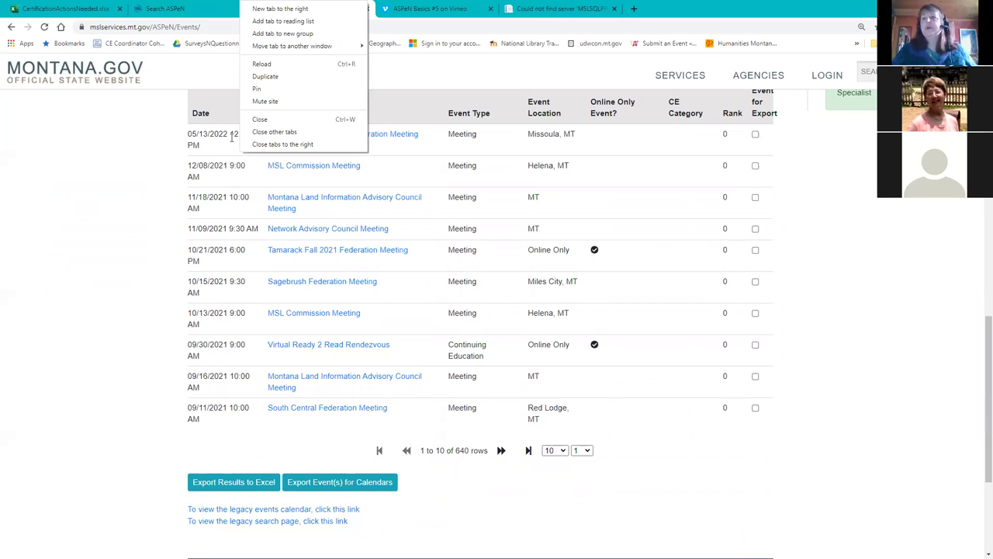
{"action": "left_click", "coordinate": [292, 241]}
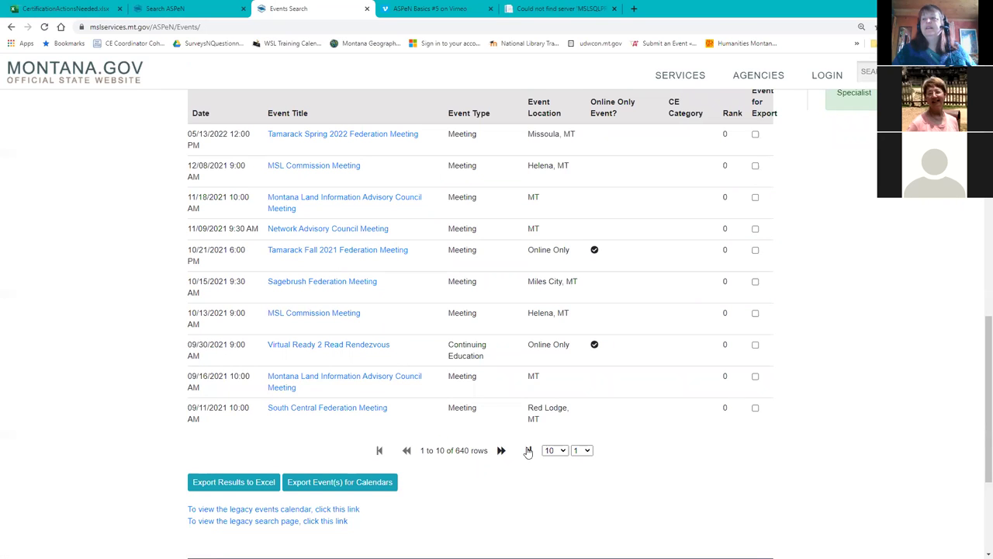
{"action": "left_click", "coordinate": [560, 451]}
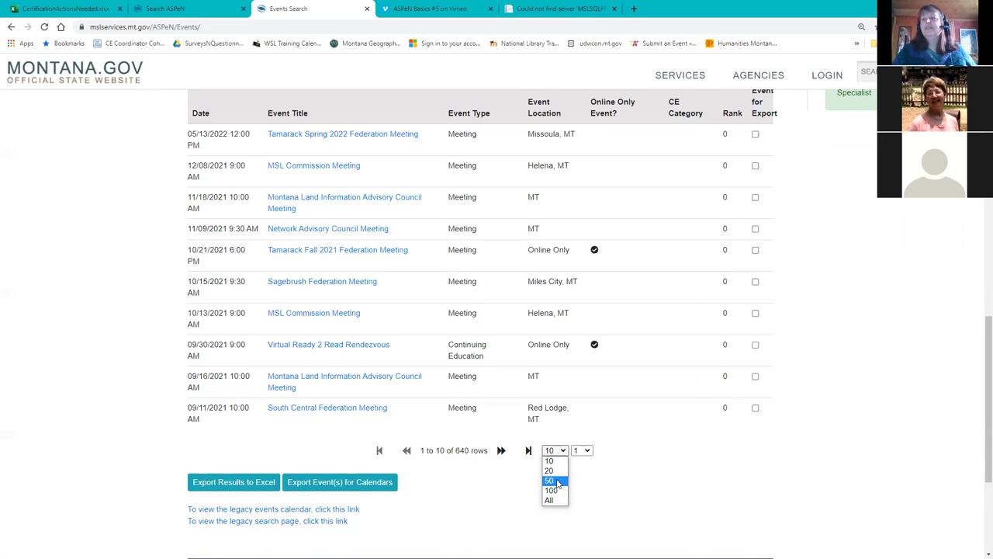
{"action": "left_click", "coordinate": [557, 481]}
{"action": "scroll", "coordinate": [485, 446], "scroll_direction": "down", "scroll_amount": 2}
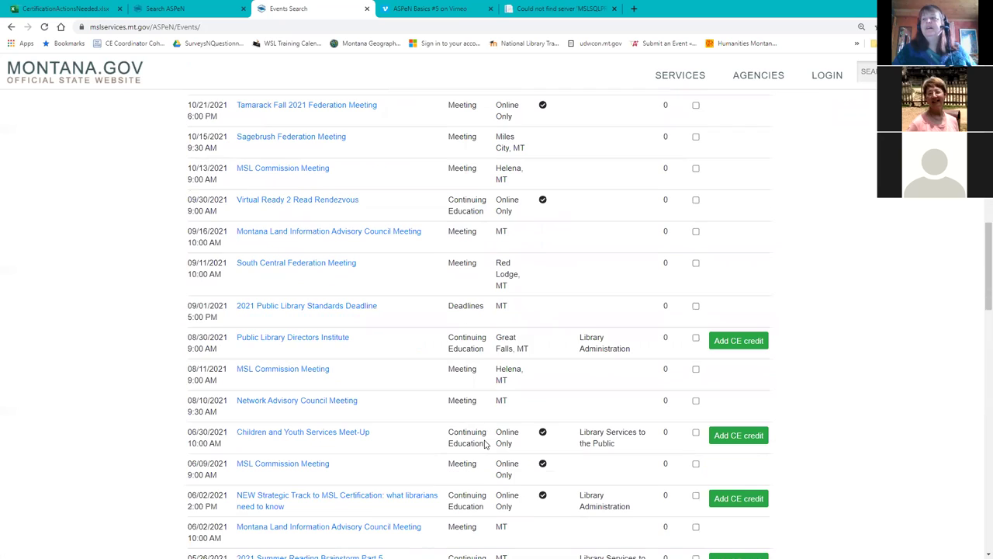
{"action": "scroll", "coordinate": [485, 442], "scroll_direction": "down", "scroll_amount": 1}
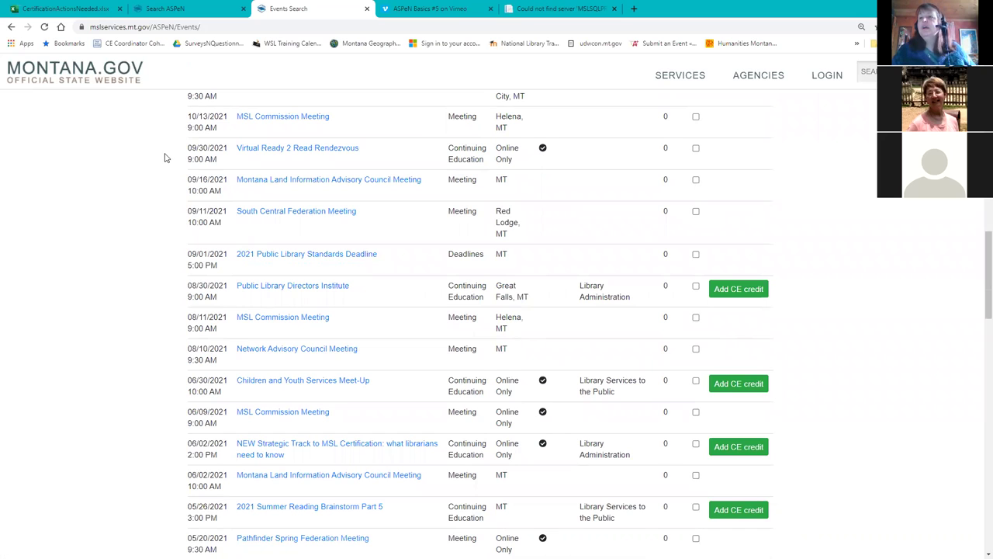
{"action": "scroll", "coordinate": [164, 158], "scroll_direction": "down", "scroll_amount": 6}
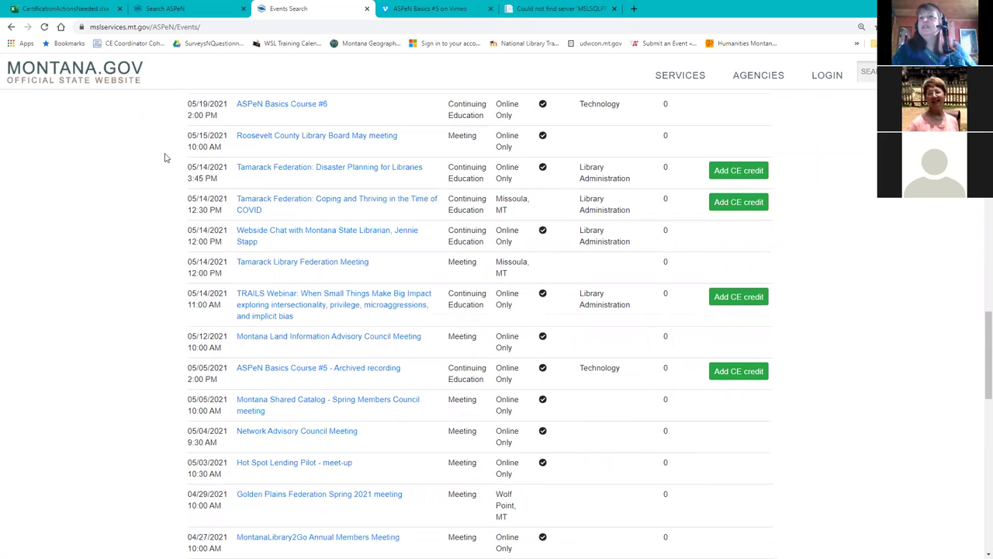
{"action": "scroll", "coordinate": [99, 203], "scroll_direction": "down", "scroll_amount": 1}
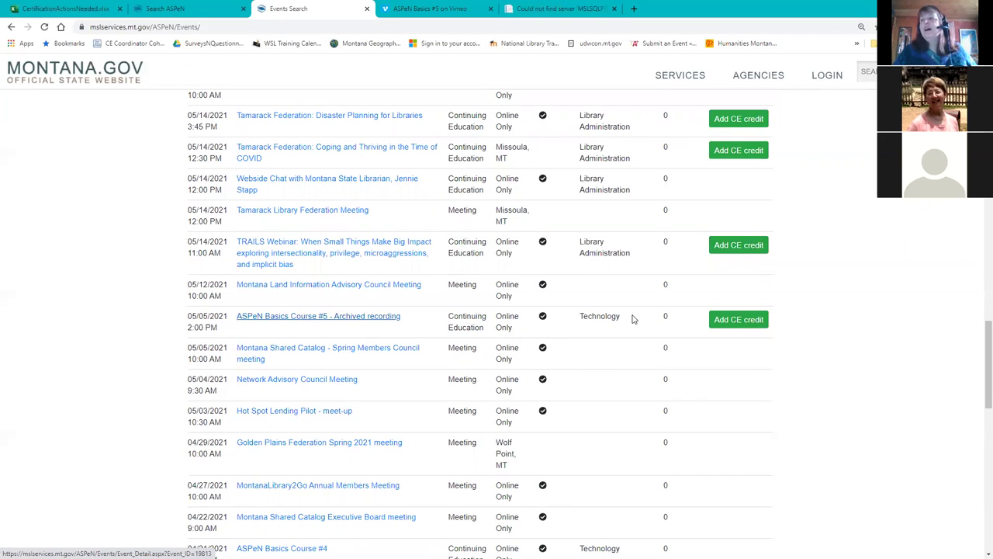
Choose Add CE credit on the ASPeN Basics Course #5 - Archived recording row and confirm the prompt
{"action": "left_click", "coordinate": [741, 321]}
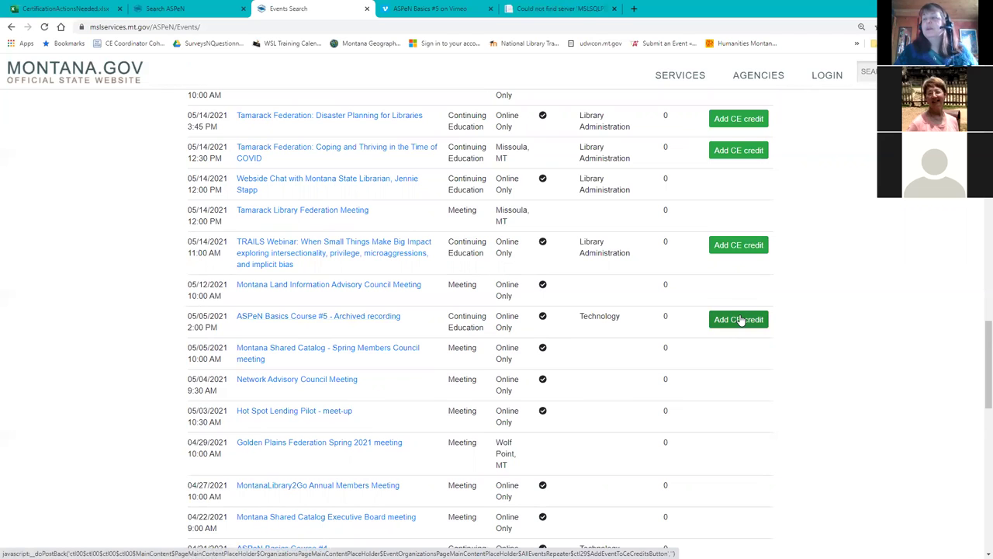
{"action": "left_click", "coordinate": [741, 320]}
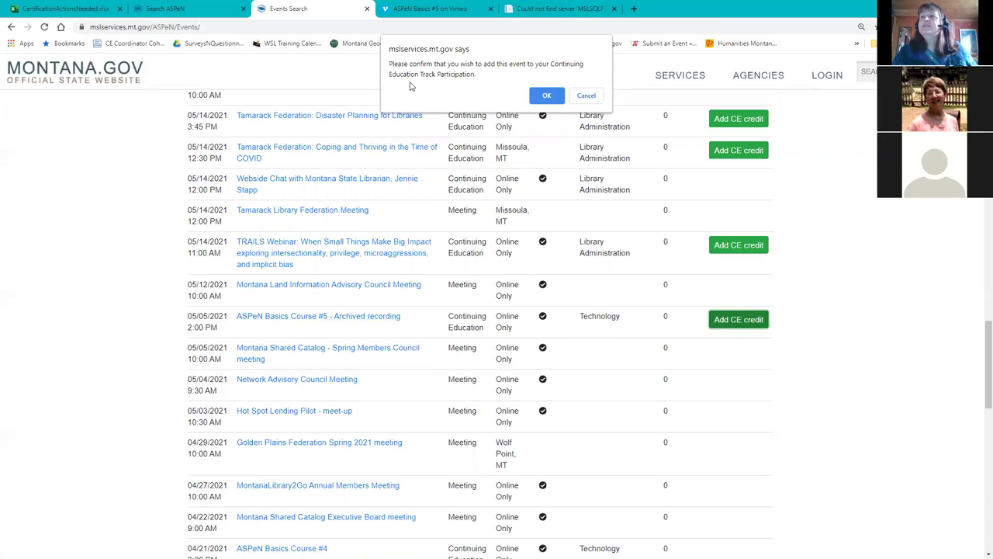
{"action": "left_click", "coordinate": [547, 95]}
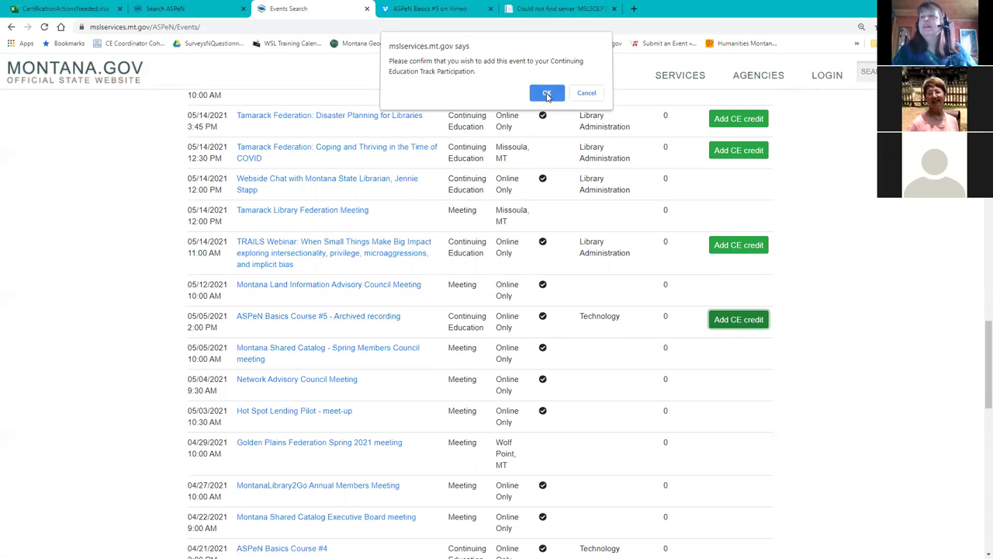
{"action": "left_click", "coordinate": [547, 94]}
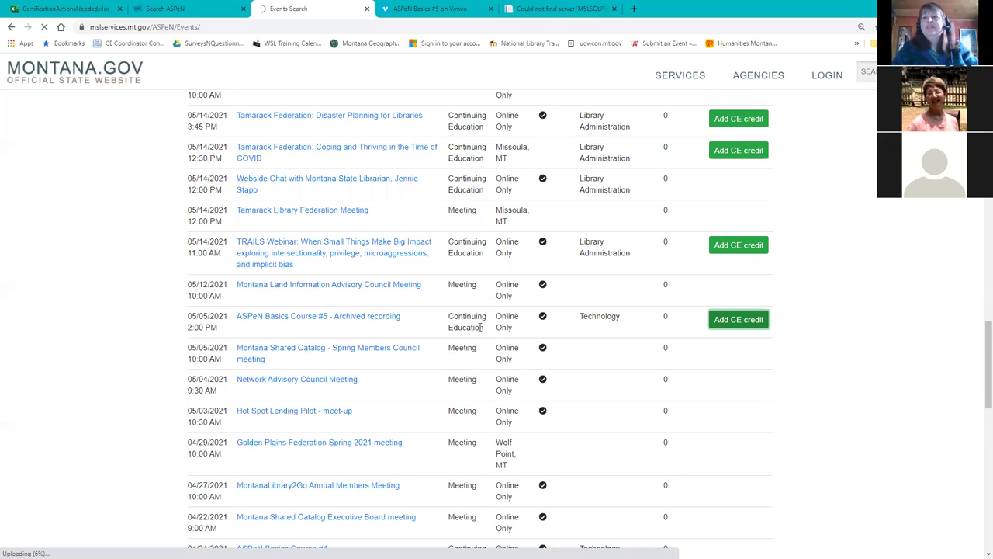
Scroll the events list while waiting for the Continuing Education success alert
{"action": "scroll", "coordinate": [687, 418], "scroll_direction": "down", "scroll_amount": 2}
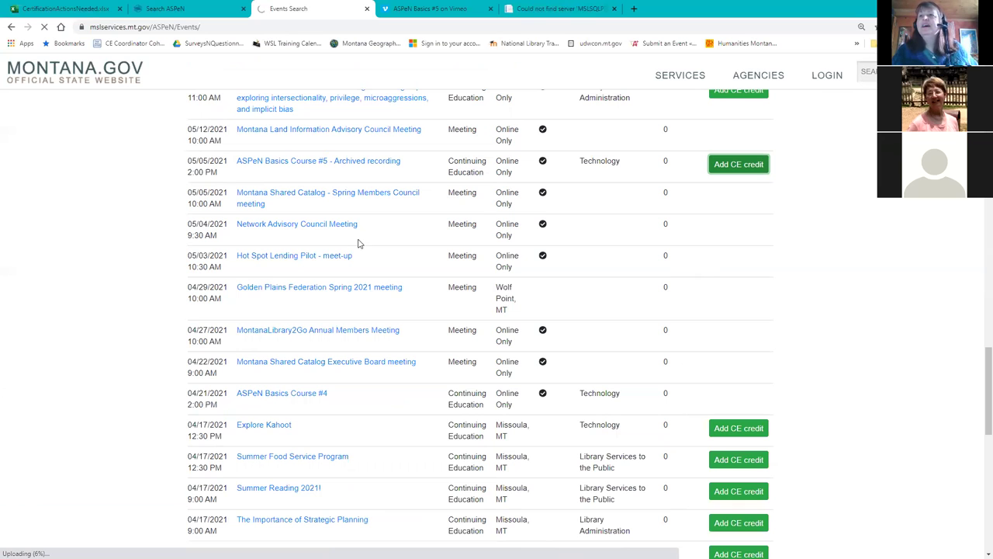
{"action": "scroll", "coordinate": [279, 194], "scroll_direction": "down", "scroll_amount": 3}
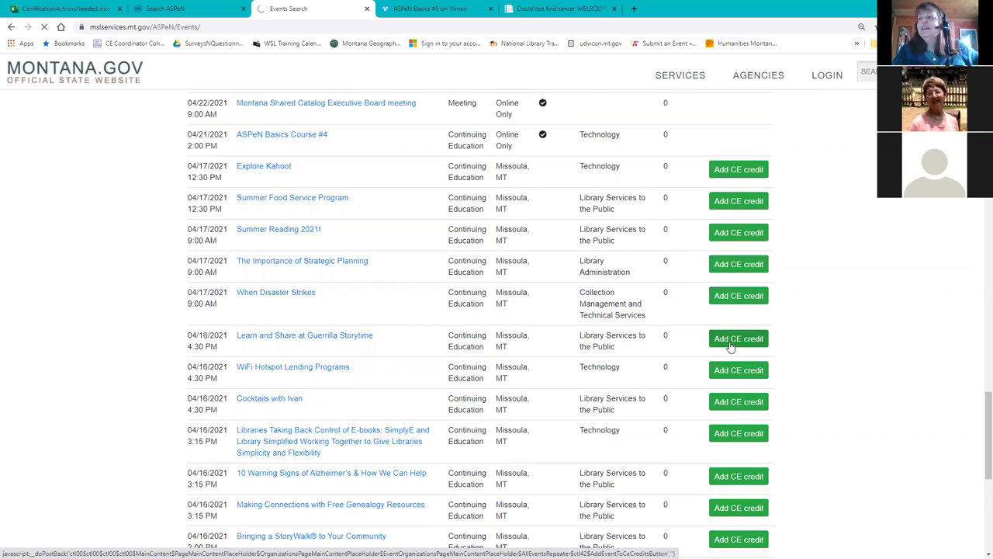
{"action": "scroll", "coordinate": [349, 331], "scroll_direction": "up", "scroll_amount": 2}
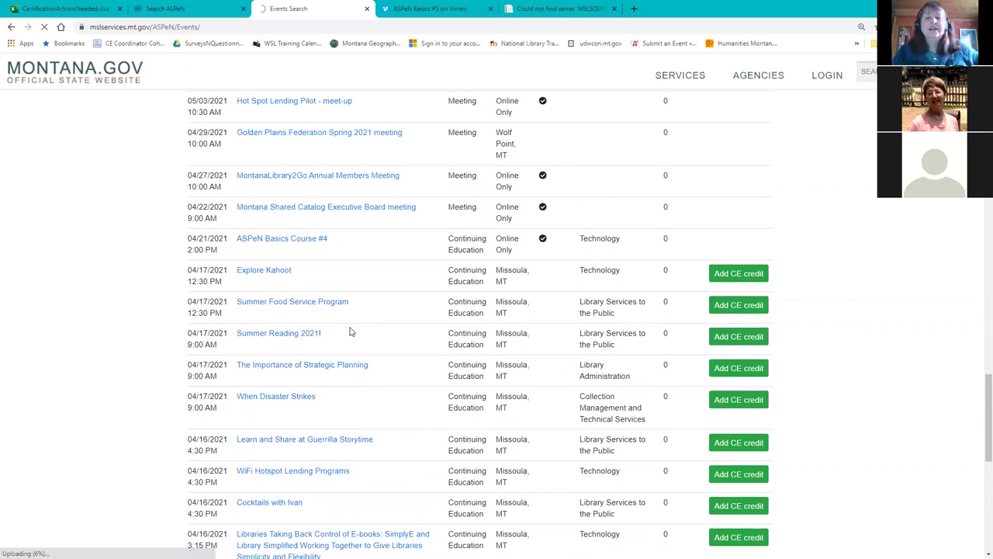
{"action": "scroll", "coordinate": [349, 331], "scroll_direction": "down", "scroll_amount": 3}
{"action": "scroll", "coordinate": [349, 331], "scroll_direction": "down", "scroll_amount": 3}
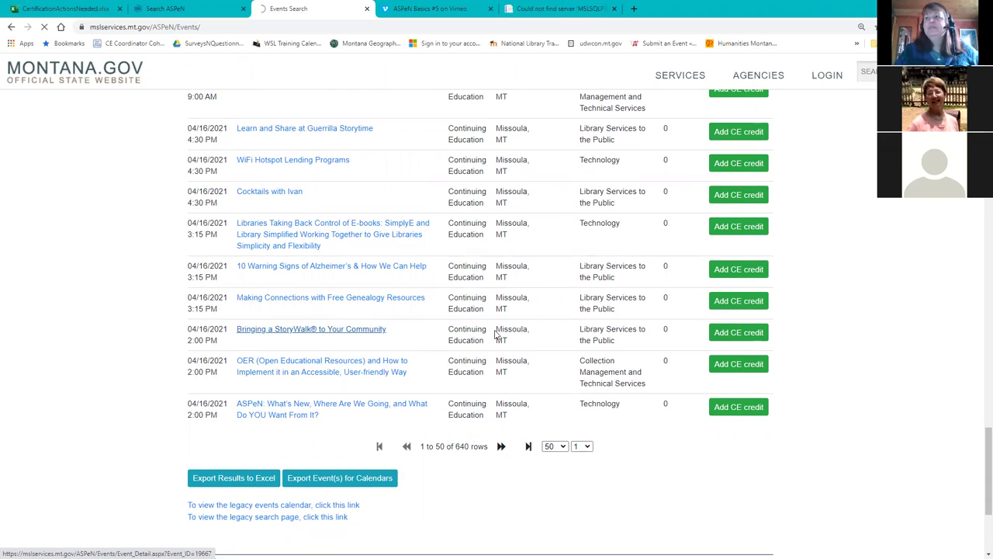
{"action": "scroll", "coordinate": [495, 334], "scroll_direction": "up", "scroll_amount": 8}
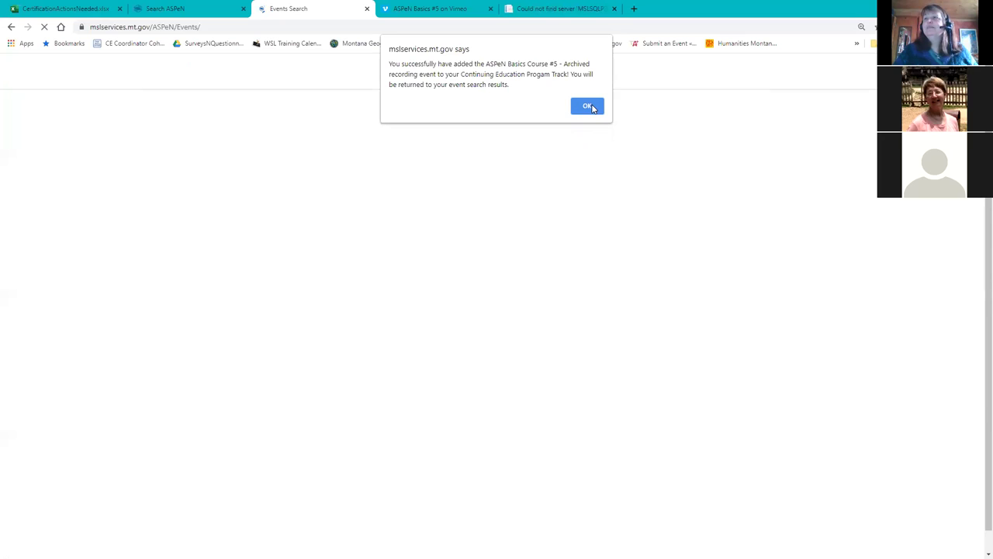
Acknowledge the success alert with OK
{"action": "left_click", "coordinate": [591, 107]}
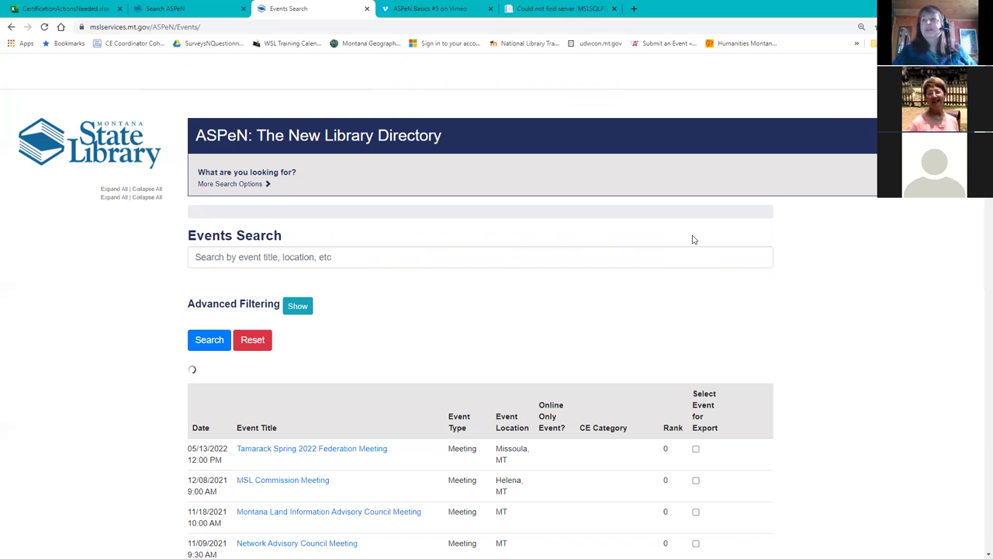
Switch to the Search ASPeN browser tab
{"action": "left_click", "coordinate": [170, 9]}
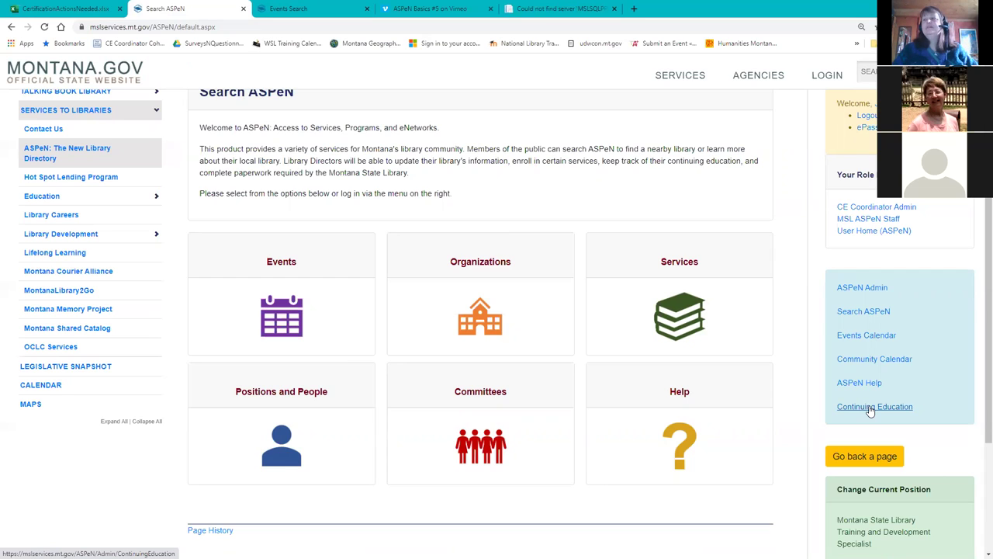
Go to Continuing Education and expand the Select Existing independent learning event dropdown
{"action": "left_click", "coordinate": [870, 408]}
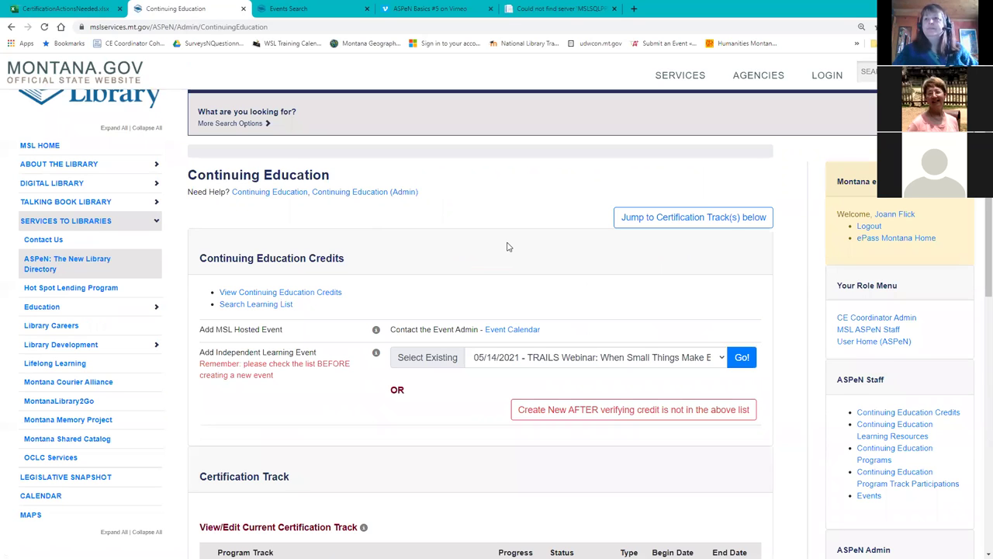
{"action": "scroll", "coordinate": [508, 247], "scroll_direction": "down", "scroll_amount": 2}
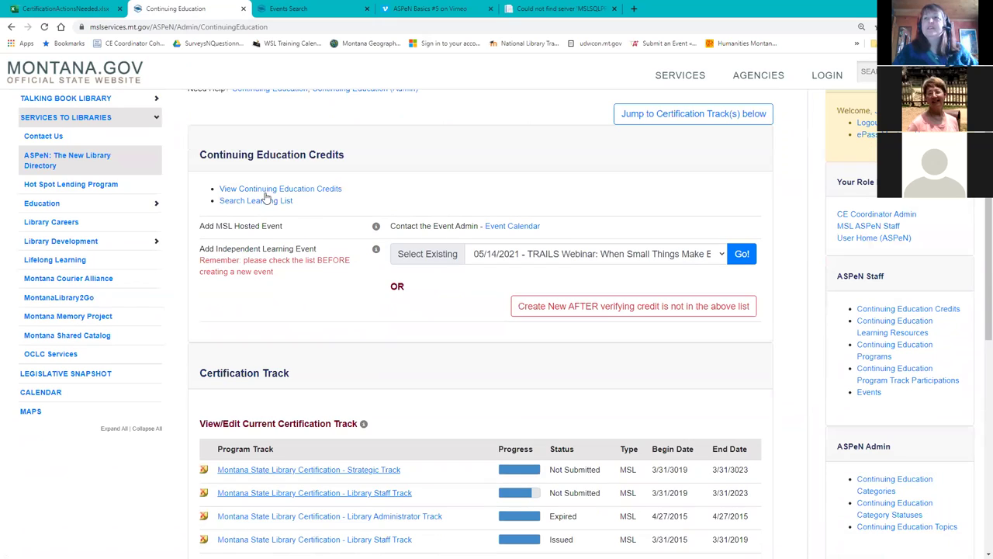
{"action": "left_click", "coordinate": [267, 192]}
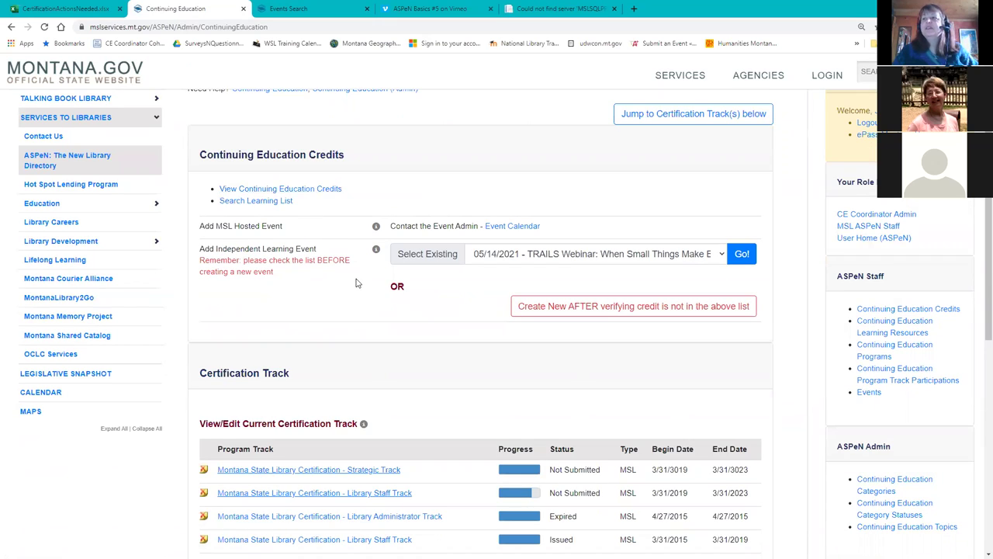
{"action": "scroll", "coordinate": [354, 283], "scroll_direction": "down", "scroll_amount": 1}
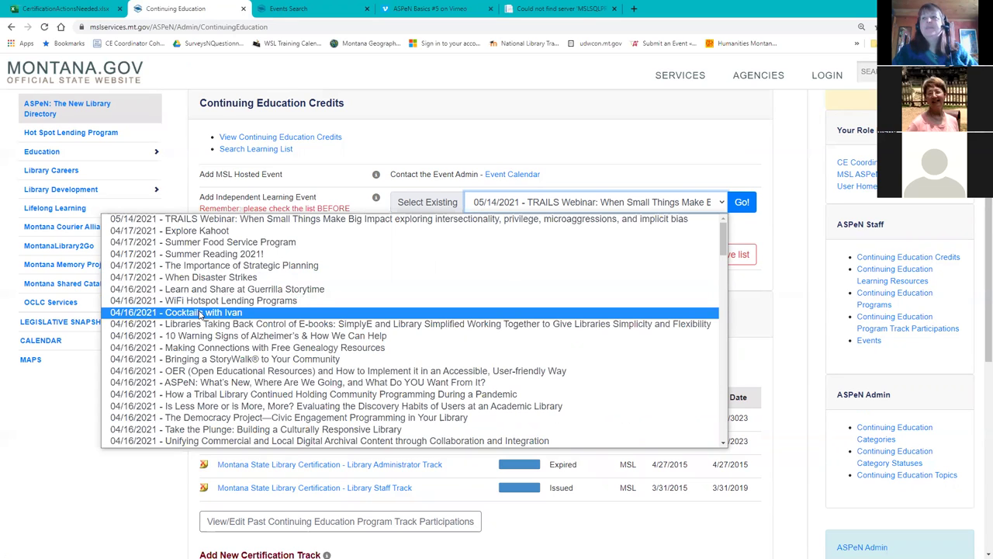
Pick the 04/16/2021 cocktails event, then browse the list and close it unchanged
{"action": "left_click", "coordinate": [200, 314]}
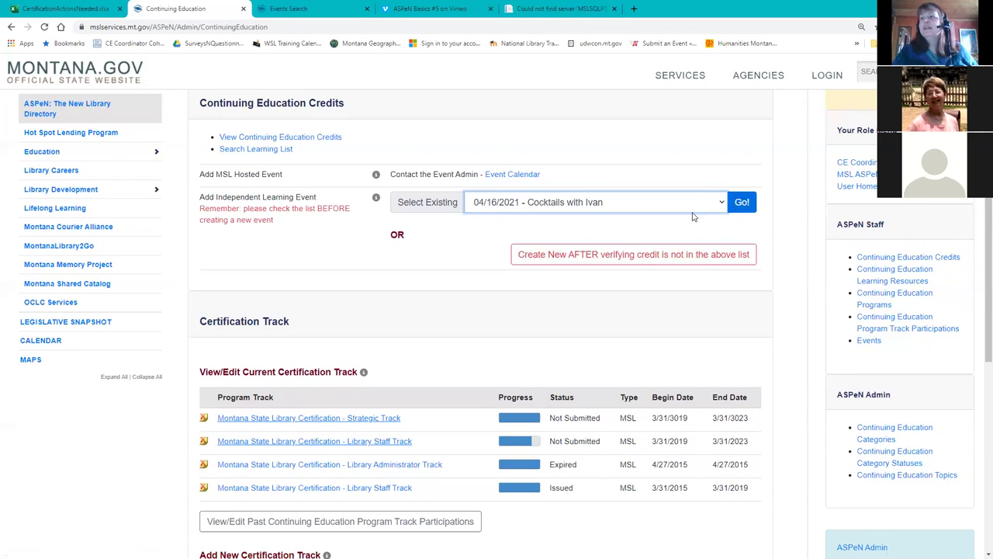
{"action": "left_click", "coordinate": [723, 203]}
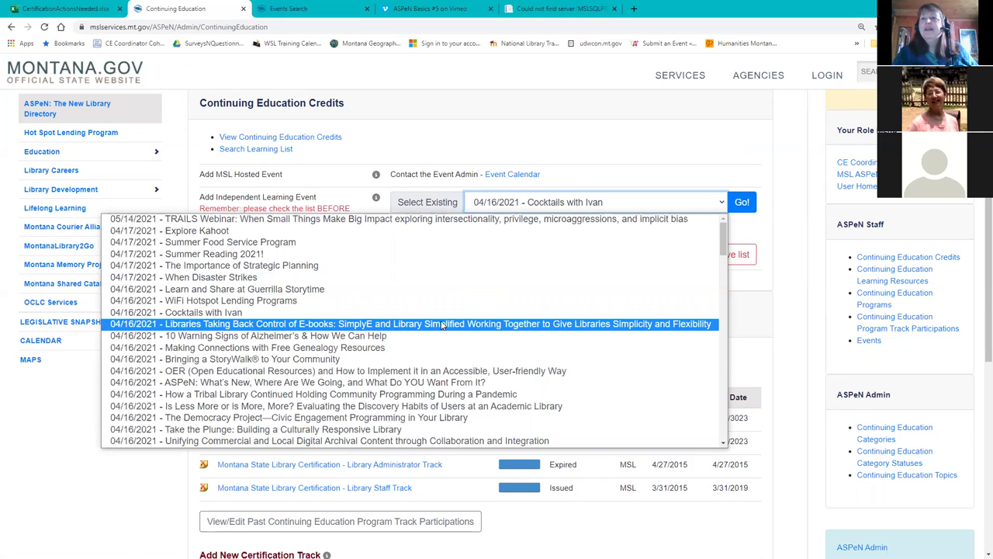
{"action": "scroll", "coordinate": [410, 302], "scroll_direction": "down", "scroll_amount": 3}
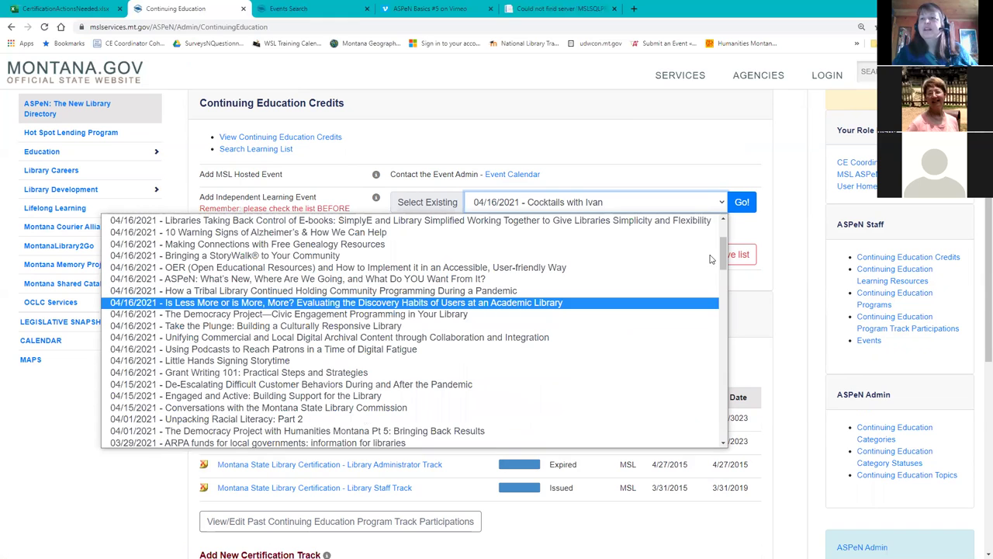
{"action": "scroll", "coordinate": [310, 268], "scroll_direction": "up", "scroll_amount": 1}
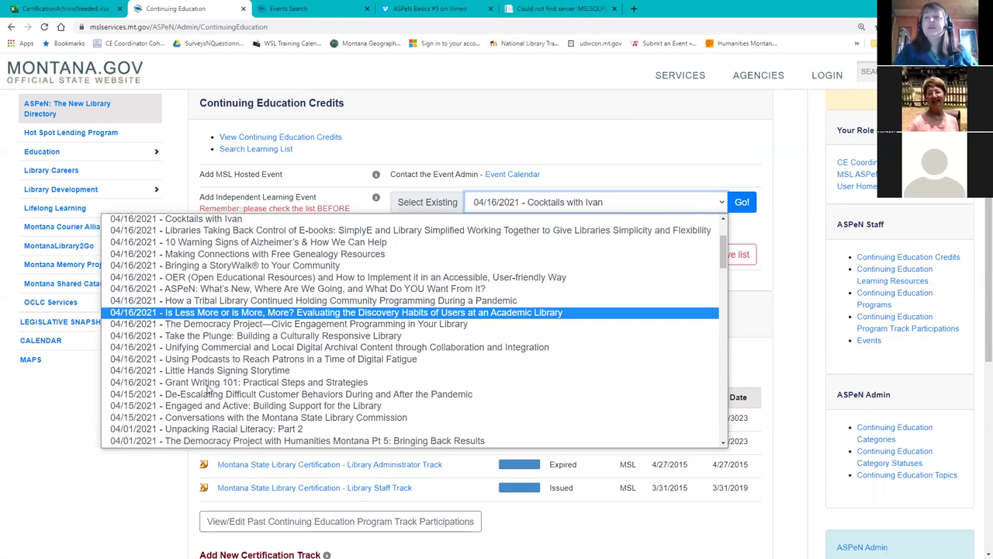
{"action": "scroll", "coordinate": [303, 267], "scroll_direction": "down", "scroll_amount": 1}
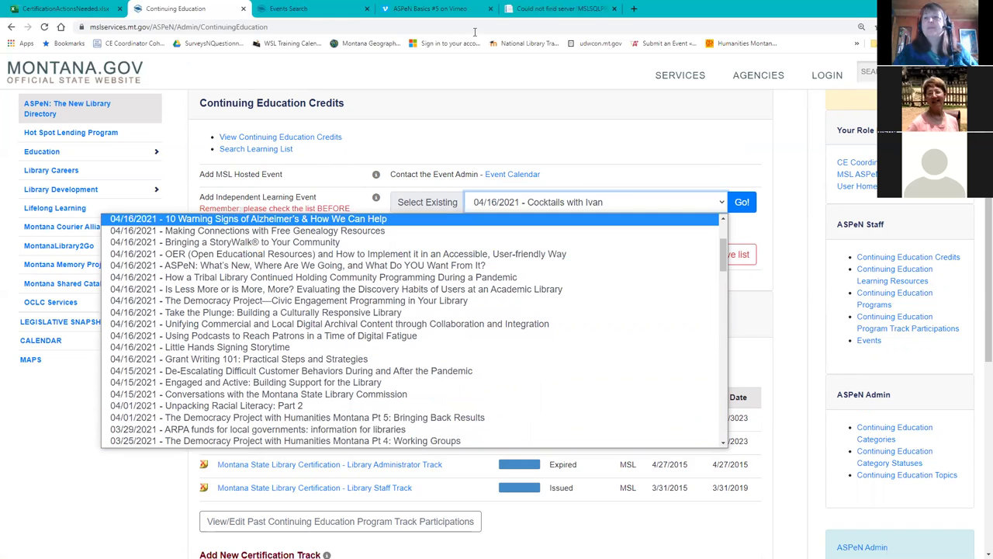
{"action": "left_click", "coordinate": [625, 160]}
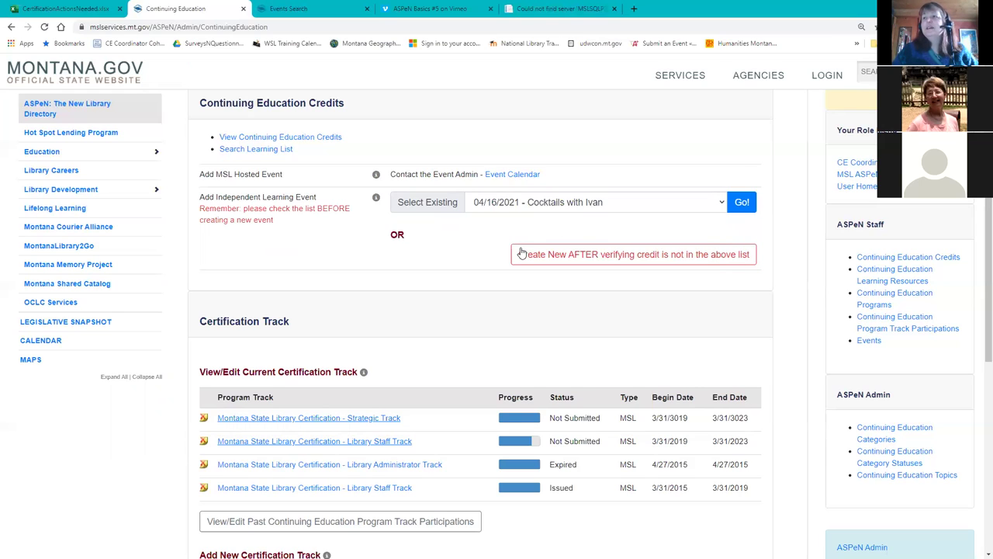
Open a blank new independent learning event form, look it over, then back out to Continuing Education
{"action": "left_click", "coordinate": [575, 259]}
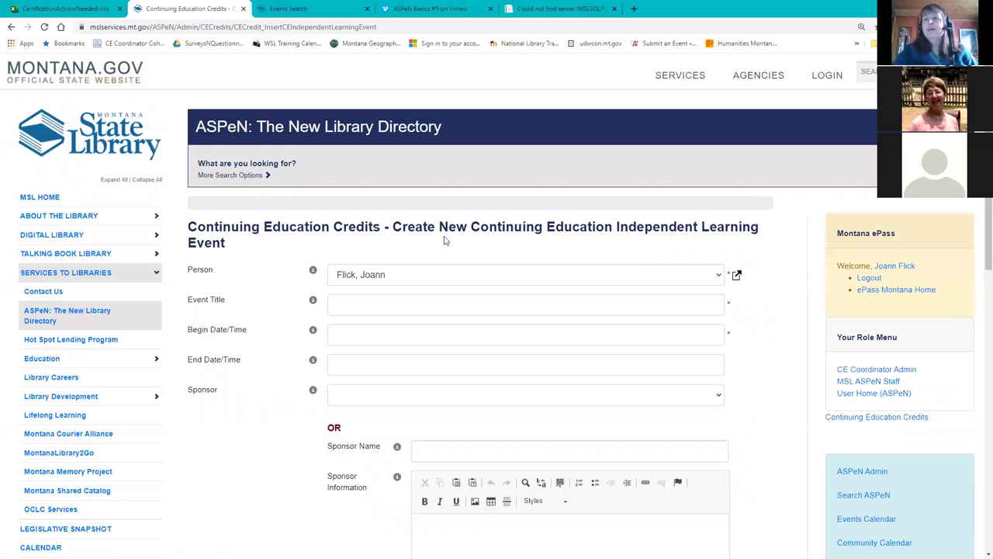
{"action": "scroll", "coordinate": [445, 241], "scroll_direction": "down", "scroll_amount": 2}
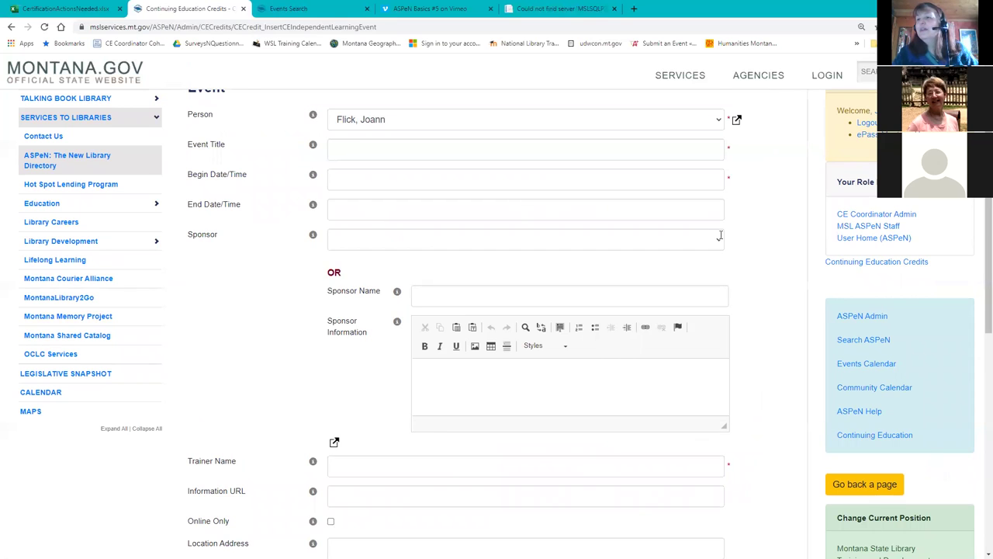
{"action": "scroll", "coordinate": [720, 235], "scroll_direction": "down", "scroll_amount": 5}
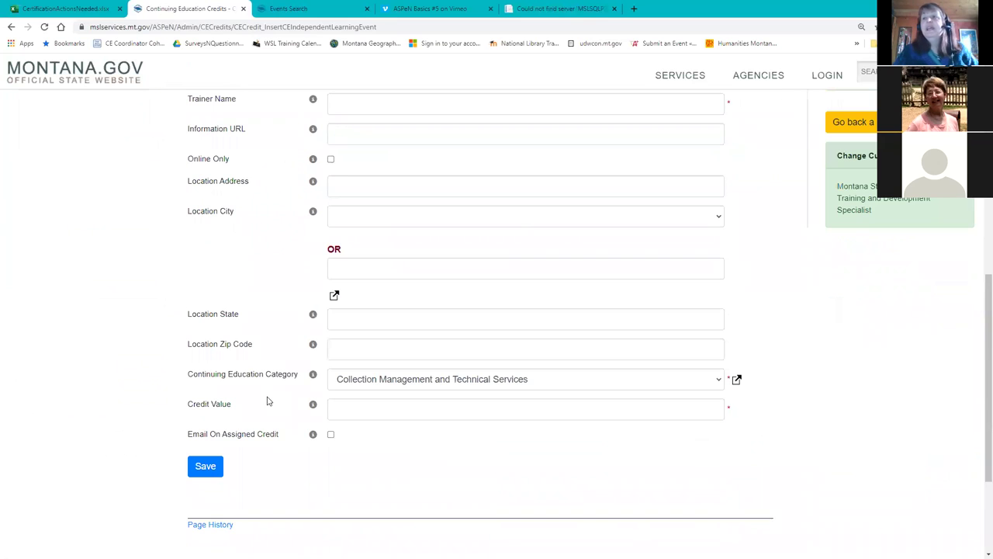
{"action": "left_click", "coordinate": [206, 467]}
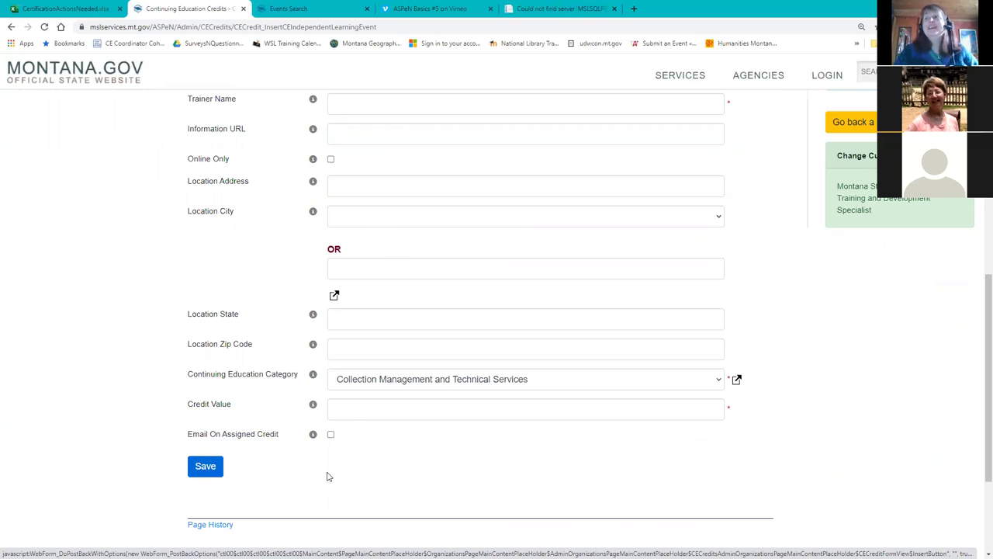
{"action": "scroll", "coordinate": [327, 474], "scroll_direction": "up", "scroll_amount": 3}
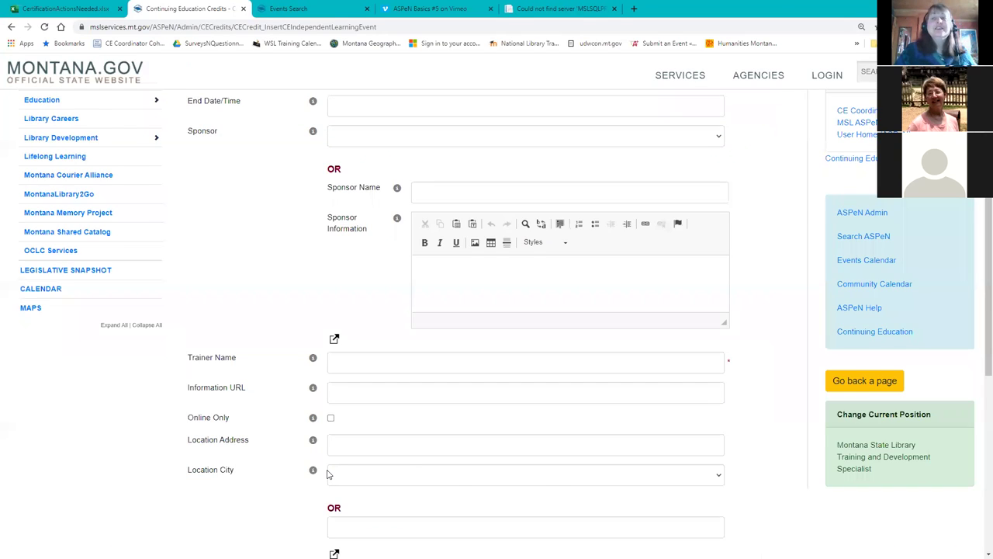
{"action": "scroll", "coordinate": [328, 475], "scroll_direction": "up", "scroll_amount": 3}
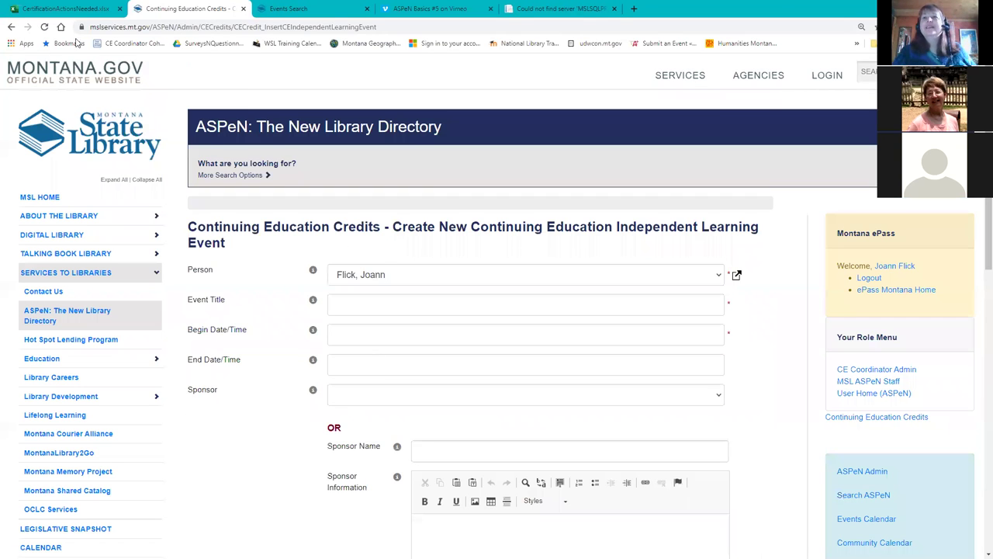
{"action": "scroll", "coordinate": [788, 363], "scroll_direction": "down", "scroll_amount": 1}
{"action": "scroll", "coordinate": [788, 363], "scroll_direction": "down", "scroll_amount": 1}
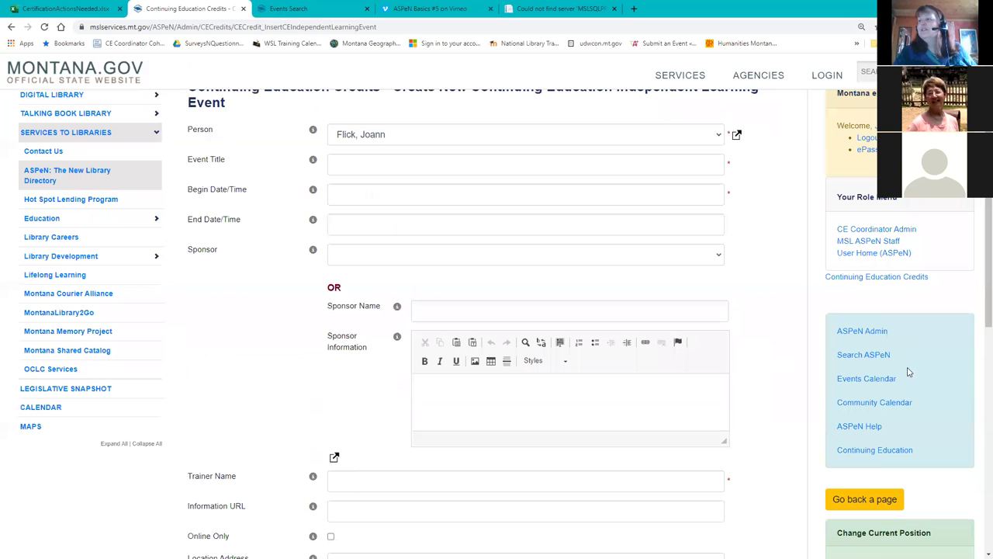
{"action": "key", "text": "alt+Left"}
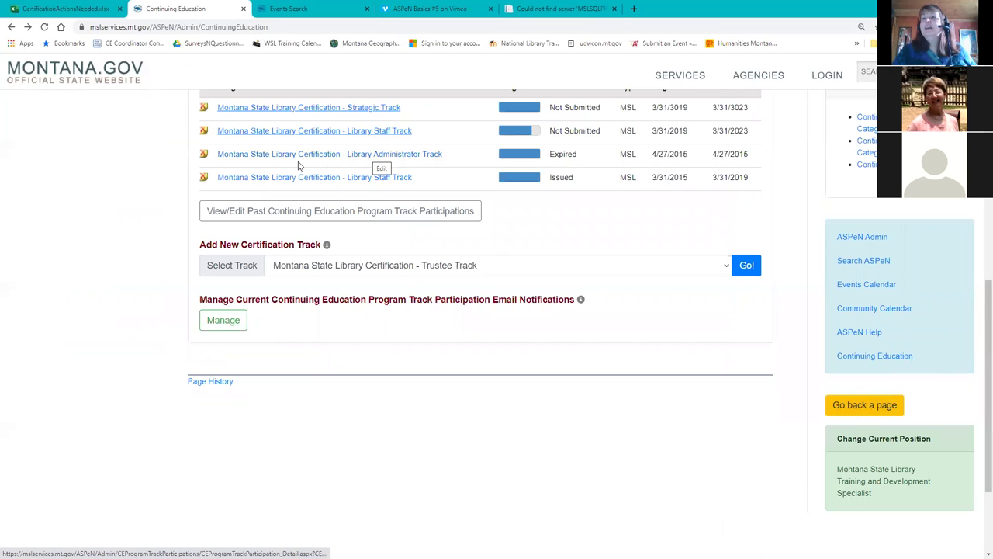
Open the current Montana State Library Certification - Library Staff Track participation details
{"action": "scroll", "coordinate": [194, 294], "scroll_direction": "up", "scroll_amount": 3}
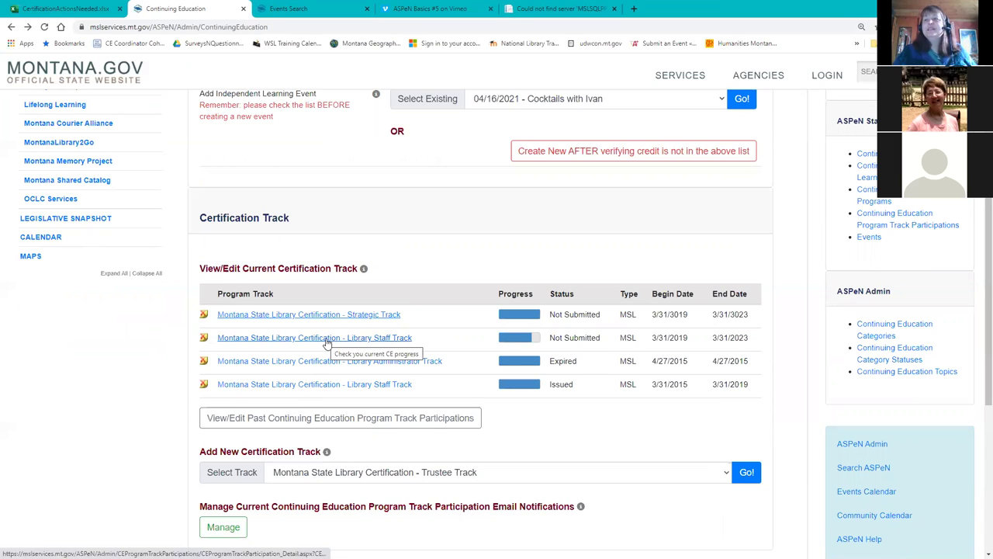
{"action": "left_click", "coordinate": [326, 344]}
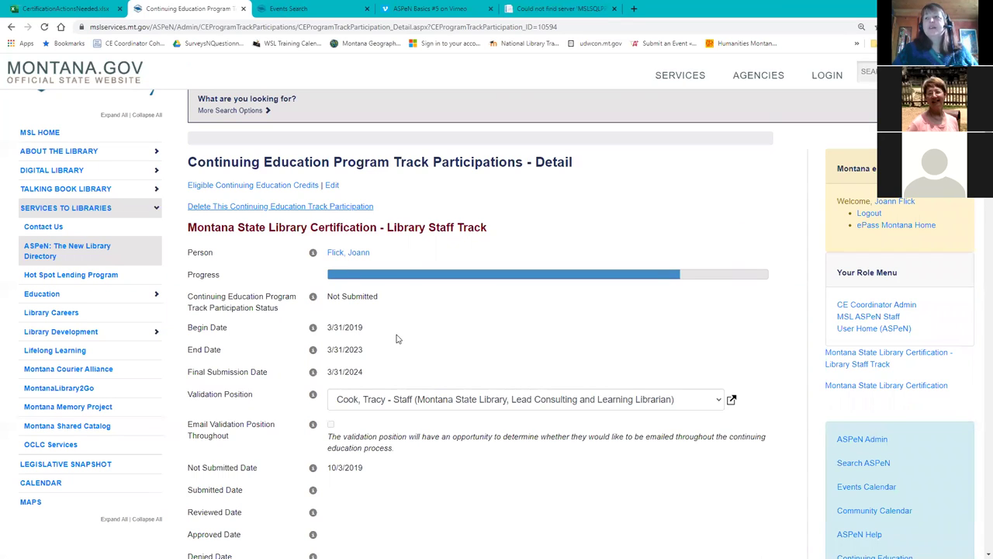
{"action": "scroll", "coordinate": [395, 338], "scroll_direction": "down", "scroll_amount": 1}
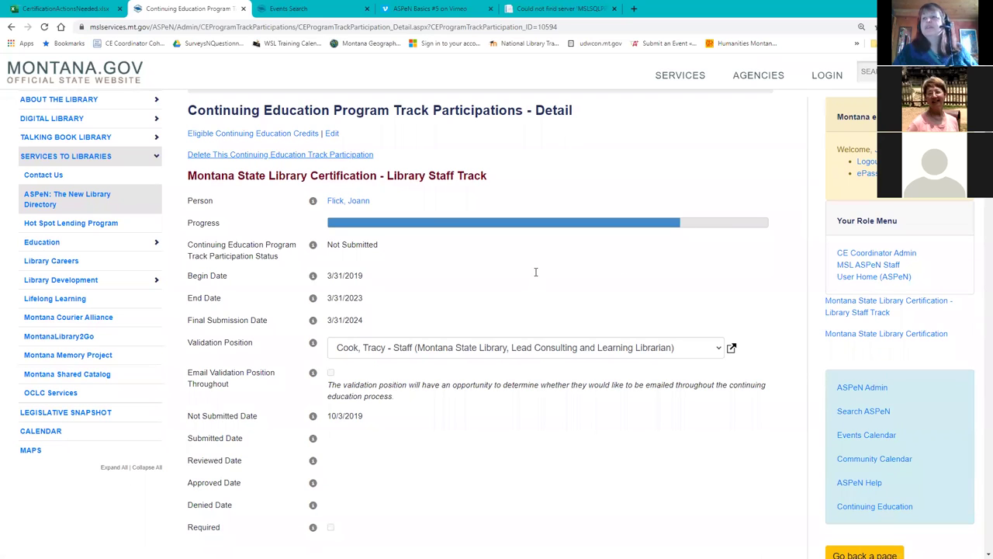
{"action": "scroll", "coordinate": [535, 272], "scroll_direction": "down", "scroll_amount": 10}
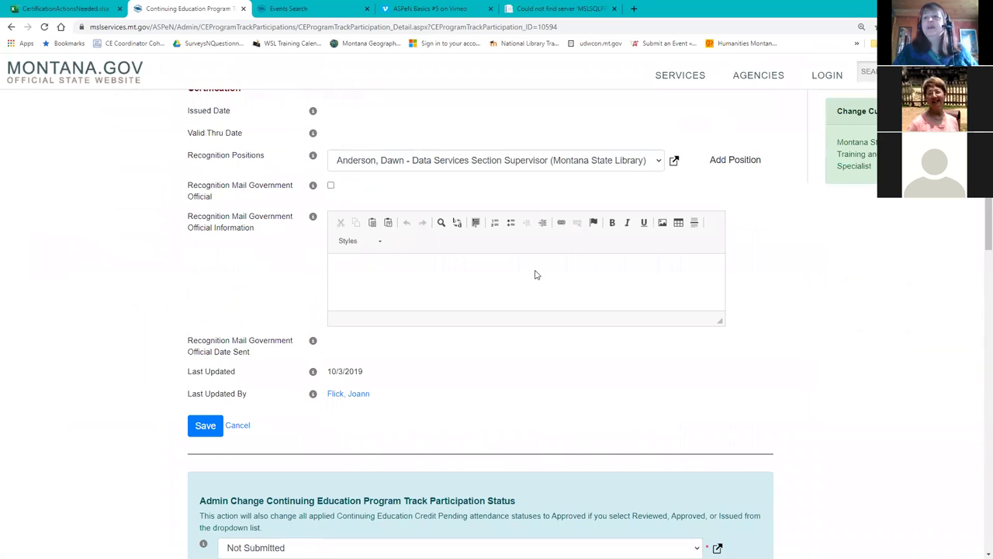
{"action": "scroll", "coordinate": [535, 271], "scroll_direction": "up", "scroll_amount": 10}
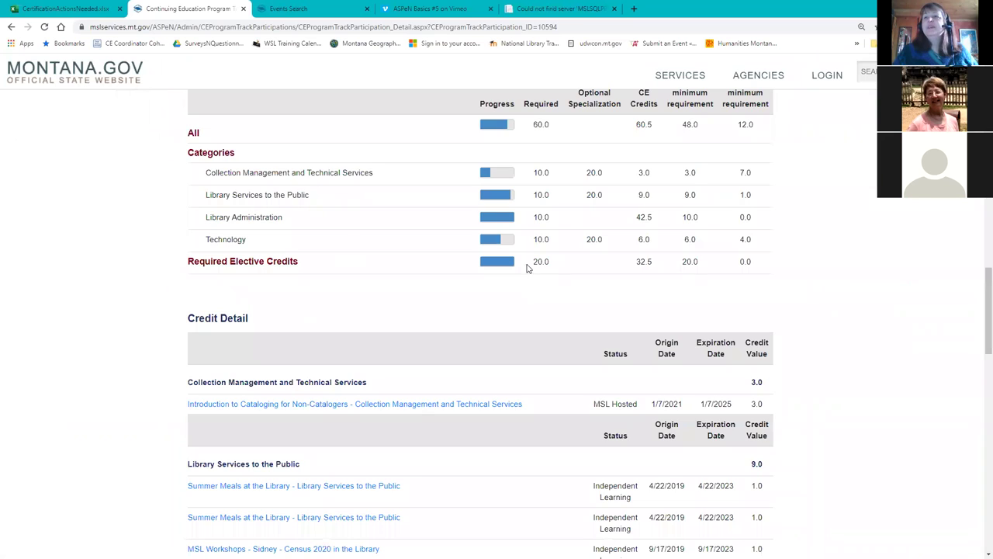
{"action": "scroll", "coordinate": [317, 173], "scroll_direction": "down", "scroll_amount": 2}
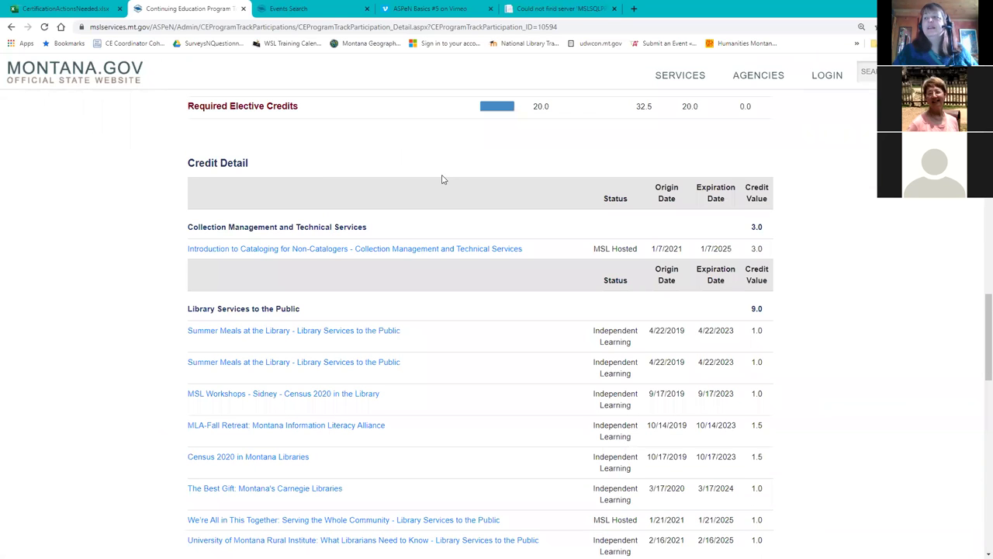
{"action": "scroll", "coordinate": [368, 195], "scroll_direction": "down", "scroll_amount": 1}
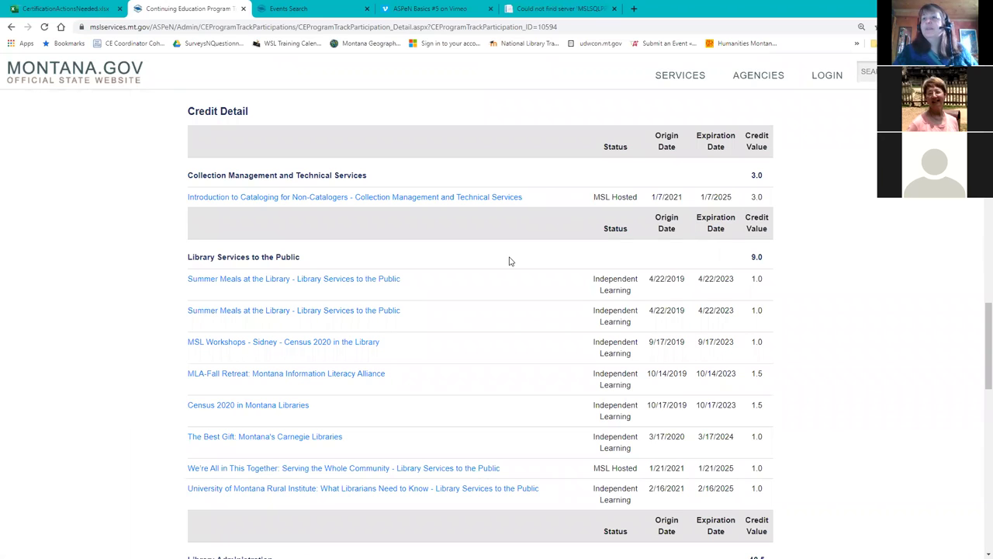
{"action": "scroll", "coordinate": [467, 325], "scroll_direction": "up", "scroll_amount": 4}
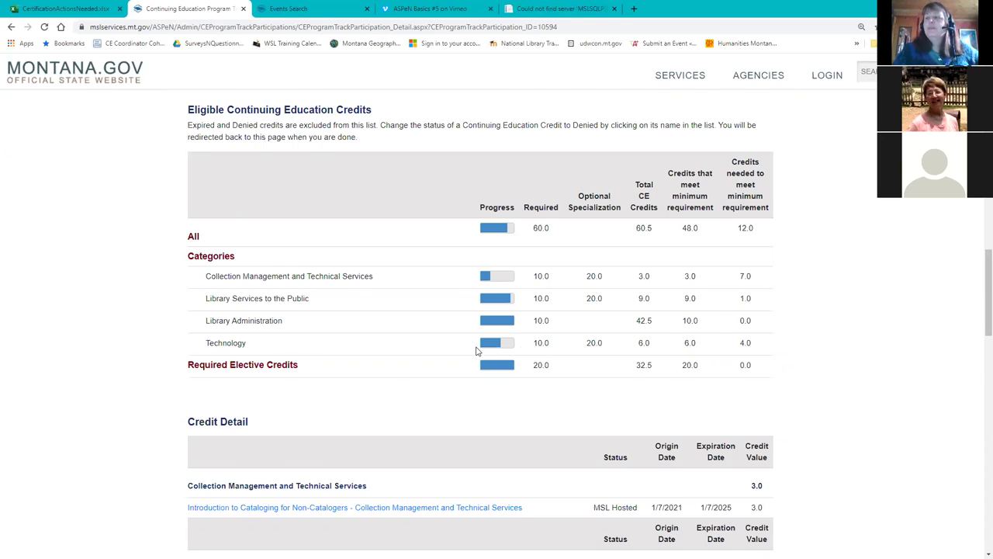
{"action": "scroll", "coordinate": [475, 349], "scroll_direction": "down", "scroll_amount": 5}
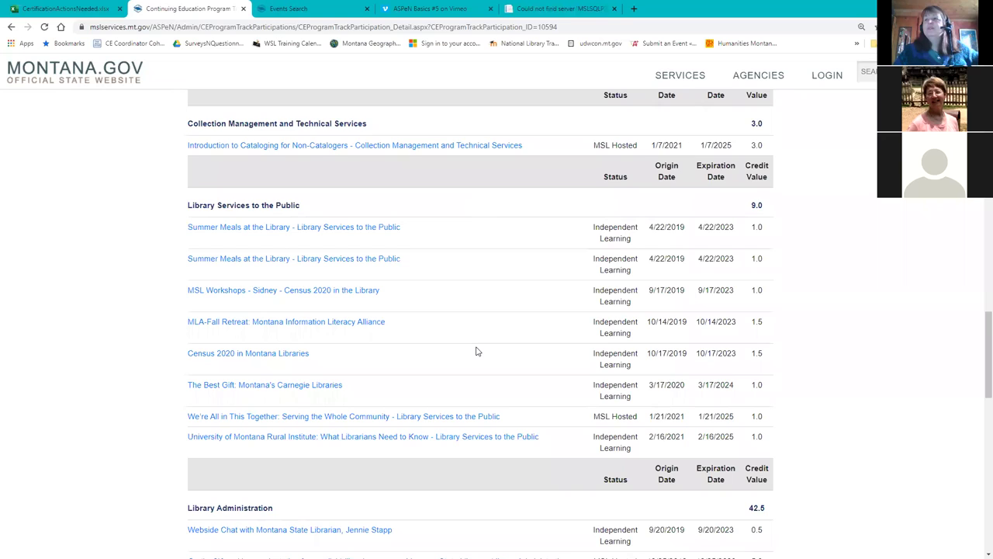
{"action": "left_click", "coordinate": [396, 229]}
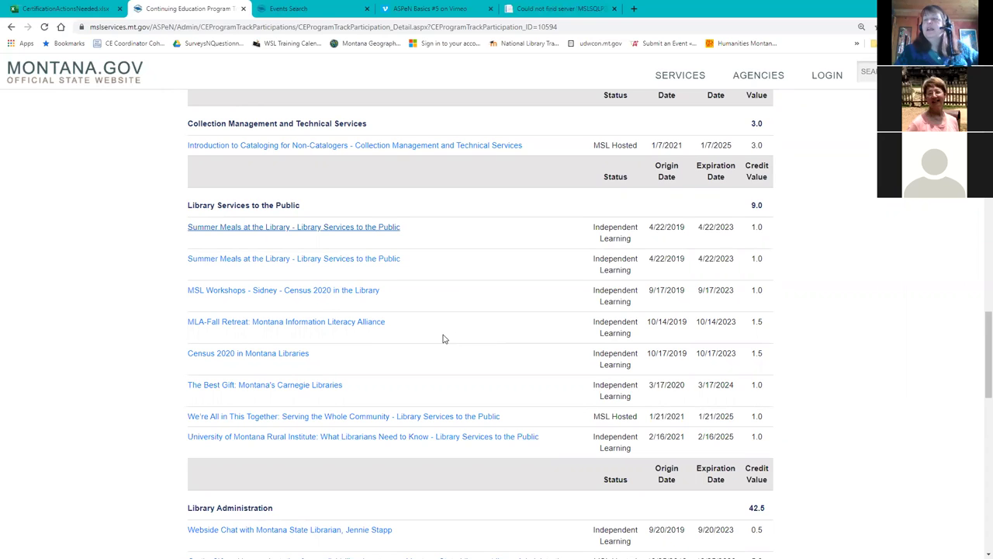
{"action": "scroll", "coordinate": [444, 339], "scroll_direction": "down", "scroll_amount": 1}
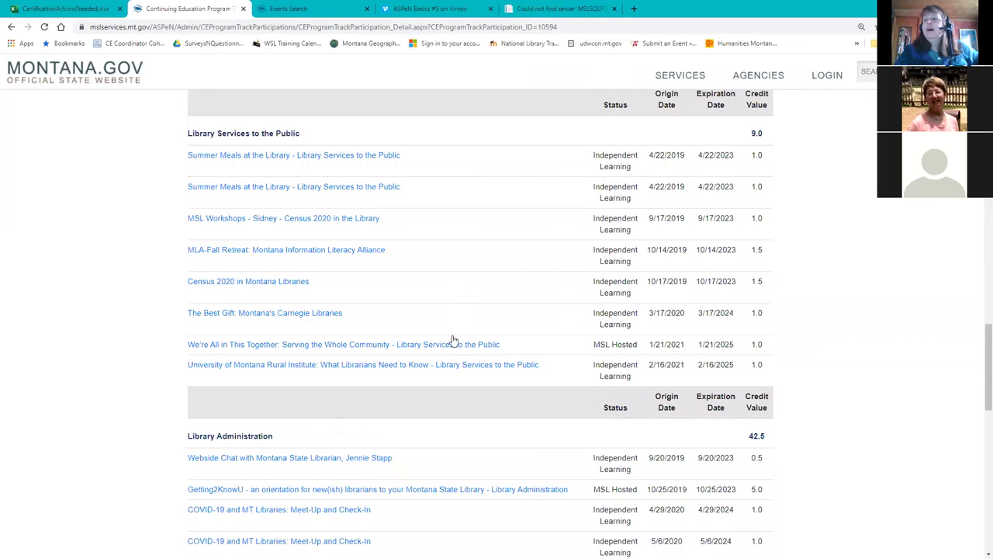
{"action": "scroll", "coordinate": [453, 339], "scroll_direction": "down", "scroll_amount": 3}
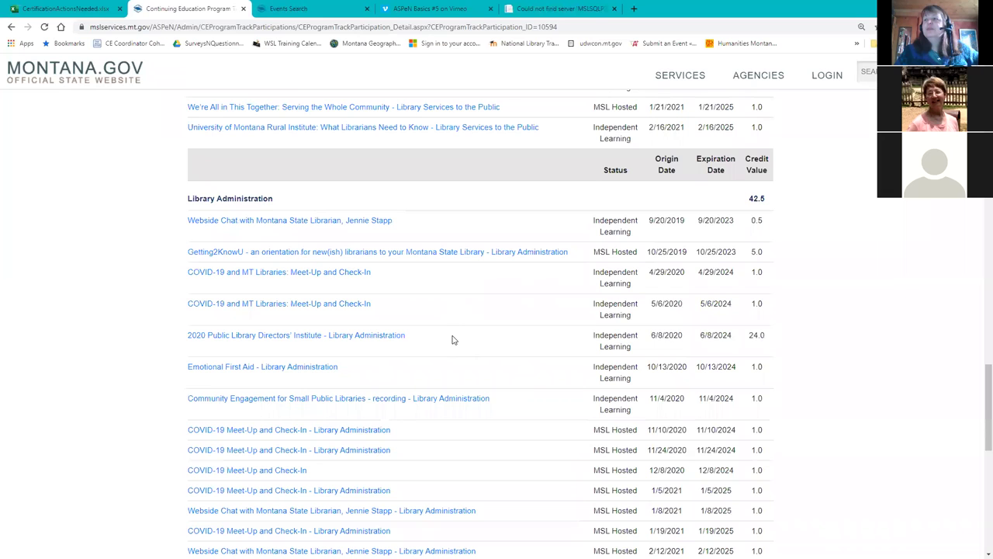
{"action": "scroll", "coordinate": [453, 340], "scroll_direction": "down", "scroll_amount": 4}
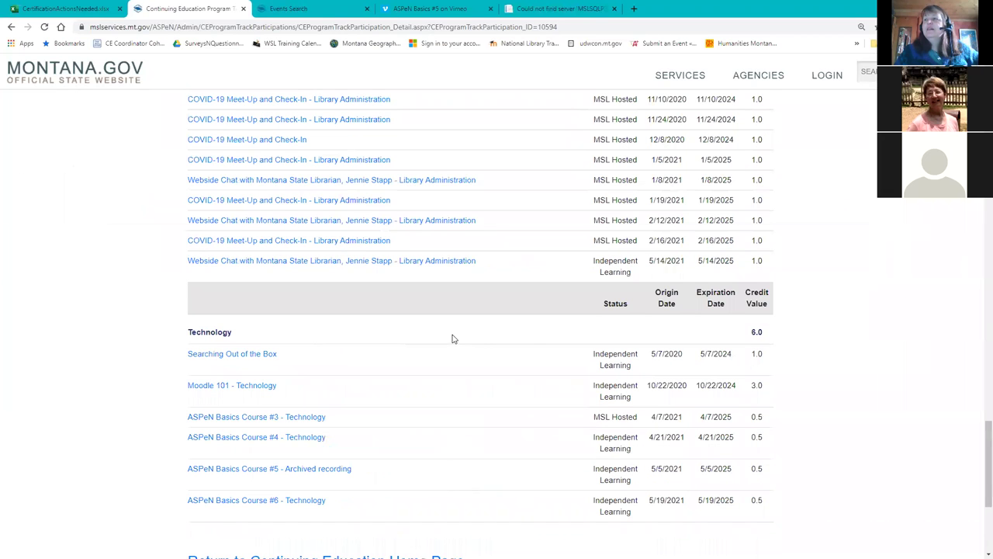
{"action": "scroll", "coordinate": [605, 392], "scroll_direction": "down", "scroll_amount": 1}
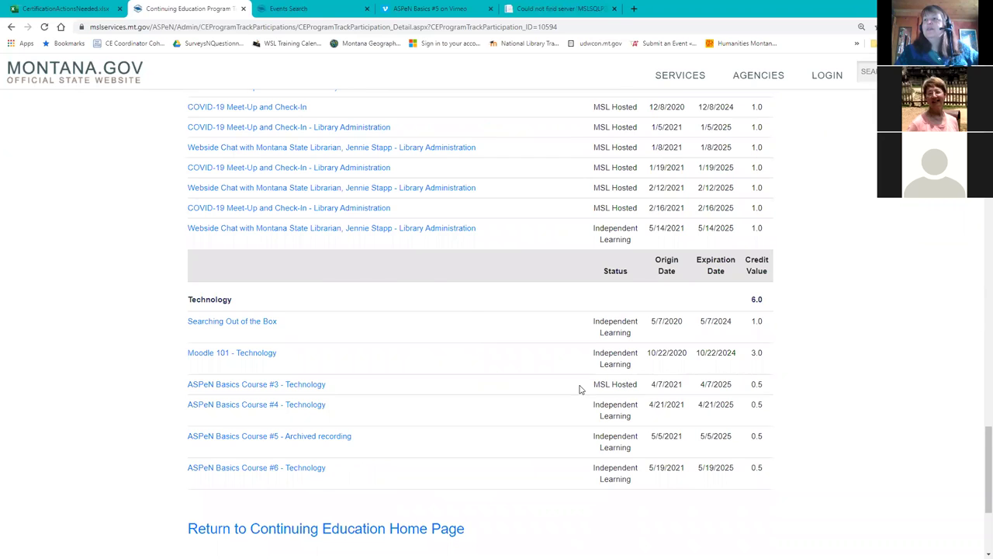
{"action": "scroll", "coordinate": [566, 384], "scroll_direction": "up", "scroll_amount": 2}
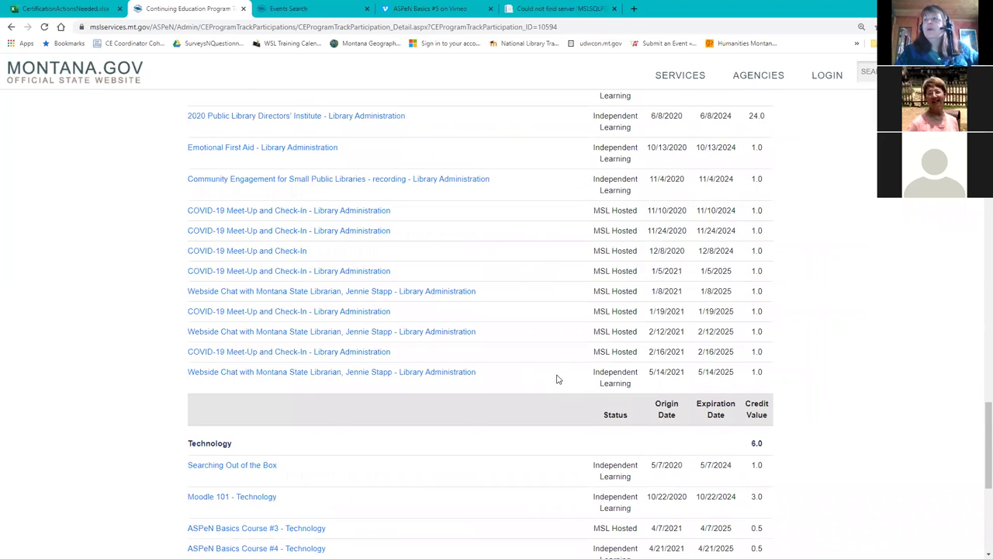
{"action": "scroll", "coordinate": [556, 379], "scroll_direction": "up", "scroll_amount": 4}
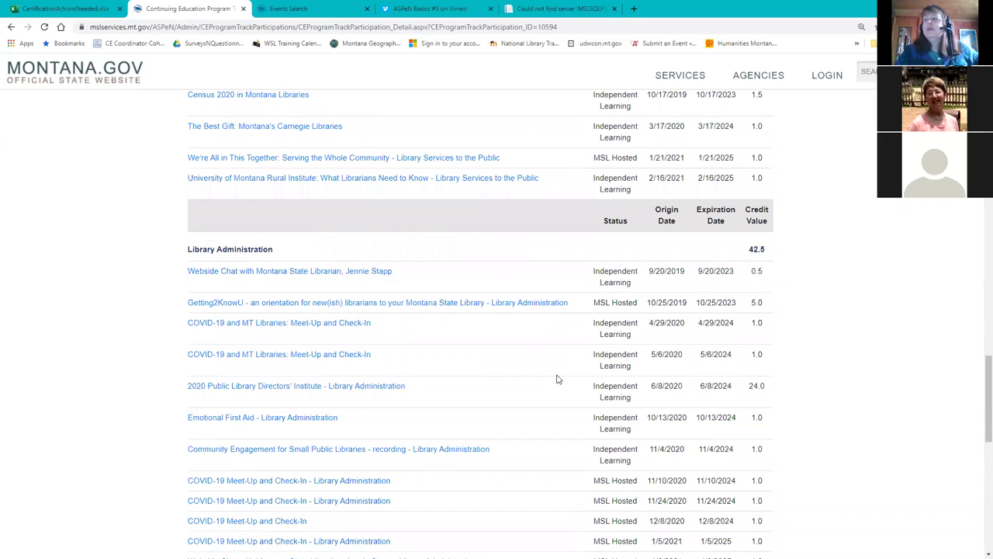
{"action": "scroll", "coordinate": [787, 151], "scroll_direction": "up", "scroll_amount": 3}
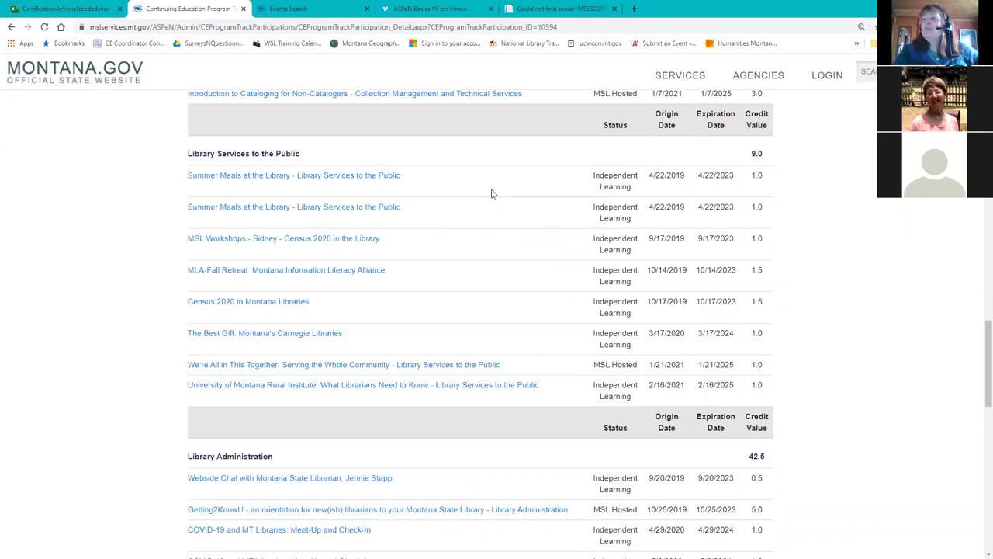
{"action": "scroll", "coordinate": [491, 193], "scroll_direction": "down", "scroll_amount": 4}
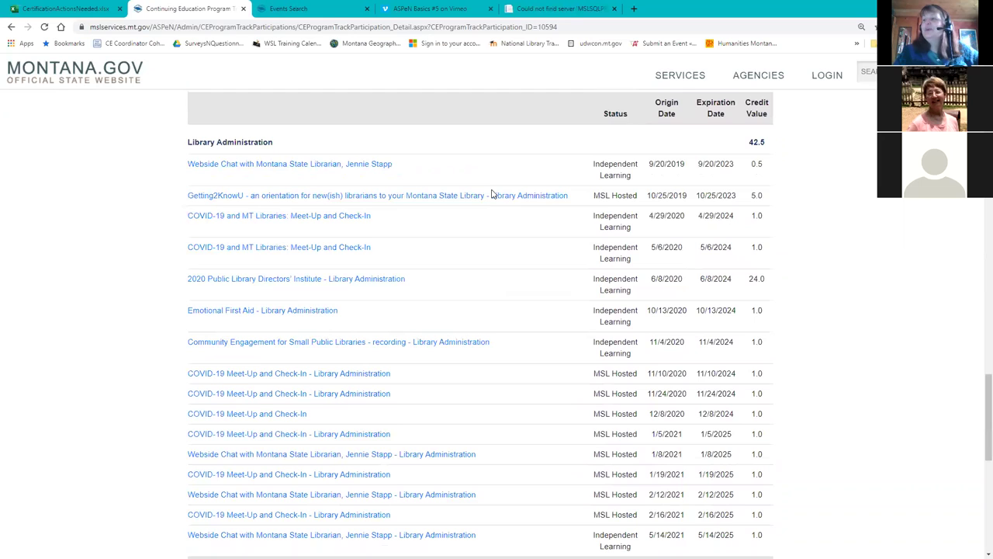
{"action": "scroll", "coordinate": [492, 193], "scroll_direction": "down", "scroll_amount": 5}
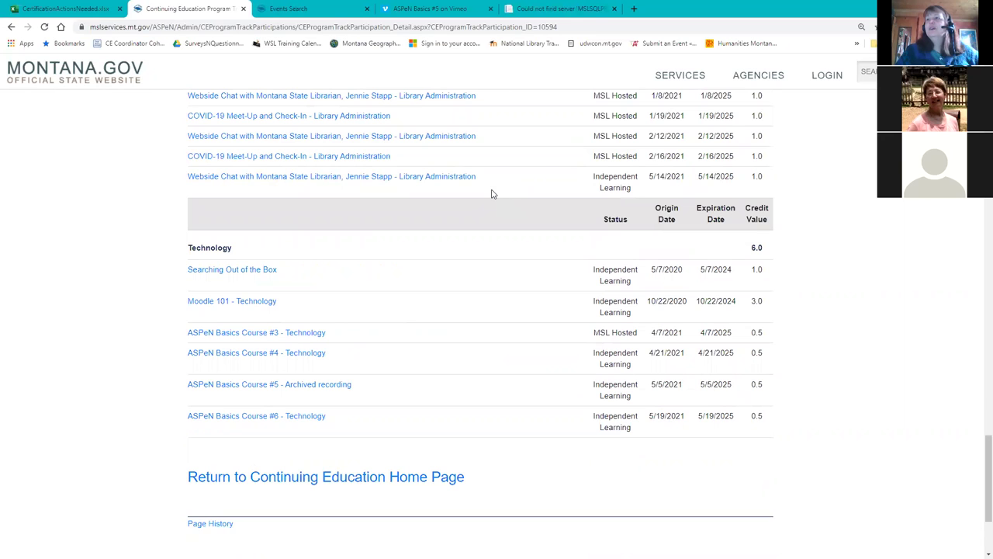
{"action": "scroll", "coordinate": [491, 194], "scroll_direction": "up", "scroll_amount": 10}
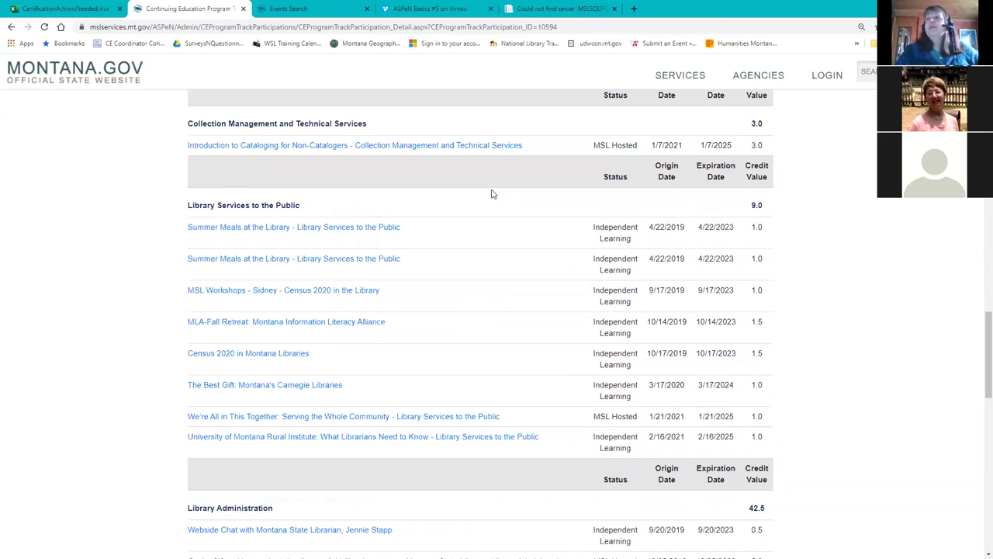
{"action": "scroll", "coordinate": [491, 193], "scroll_direction": "up", "scroll_amount": 10}
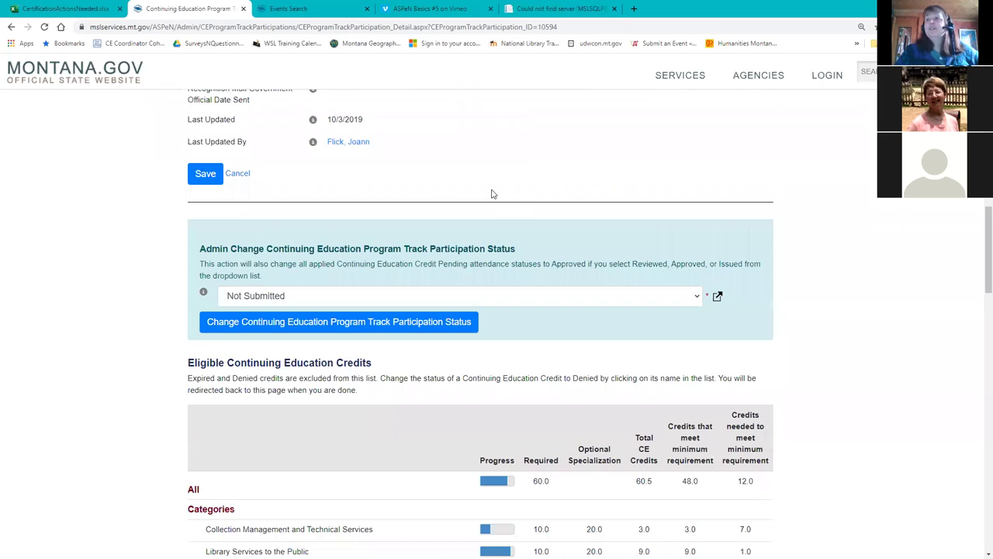
{"action": "scroll", "coordinate": [491, 193], "scroll_direction": "up", "scroll_amount": 2}
{"action": "scroll", "coordinate": [510, 193], "scroll_direction": "up", "scroll_amount": 8}
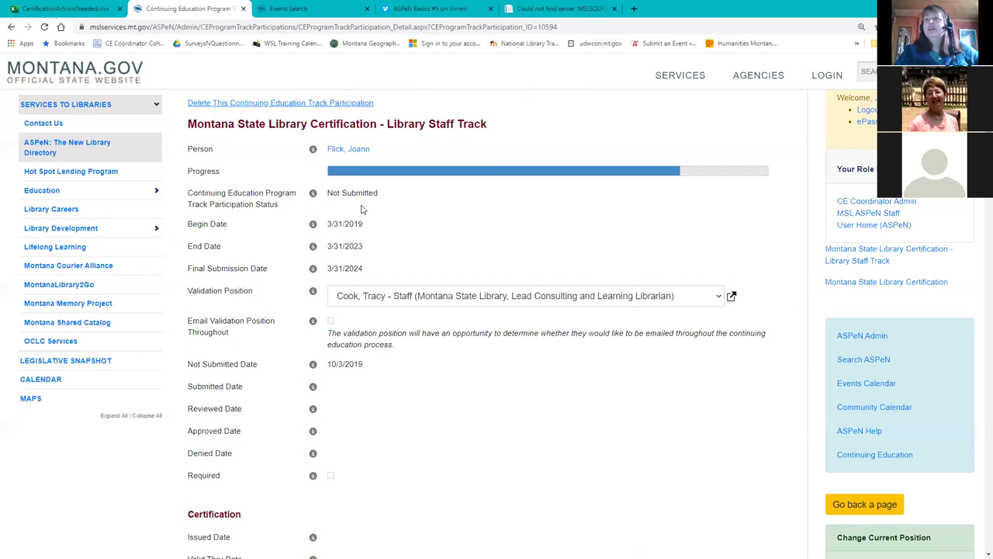
{"action": "scroll", "coordinate": [401, 207], "scroll_direction": "down", "scroll_amount": 1}
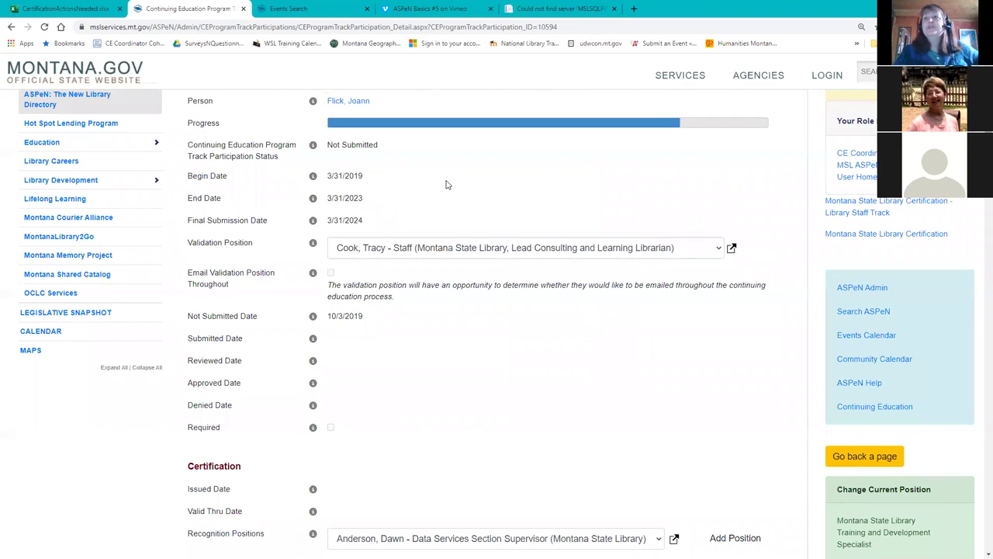
{"action": "scroll", "coordinate": [453, 71], "scroll_direction": "up", "scroll_amount": 4}
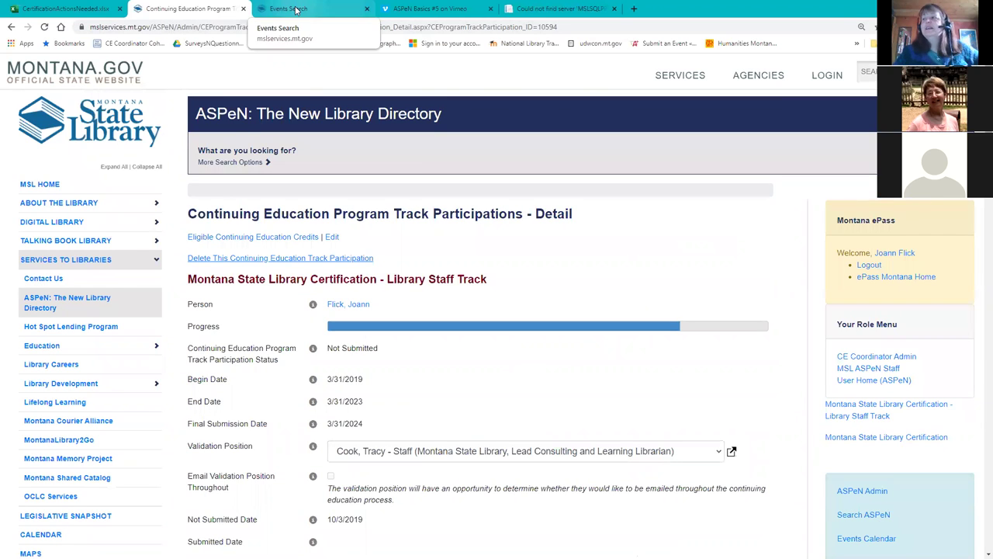
{"action": "scroll", "coordinate": [709, 434], "scroll_direction": "down", "scroll_amount": 2}
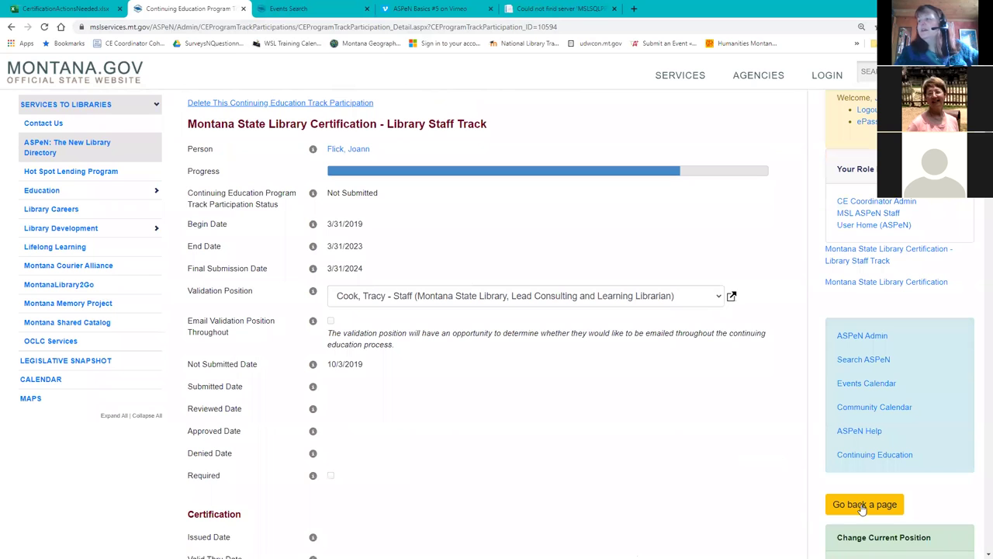
Return to Continuing Education, keep 'Cocktails with Ivan' as the existing event, and switch to the Vimeo tab
{"action": "left_click", "coordinate": [861, 506]}
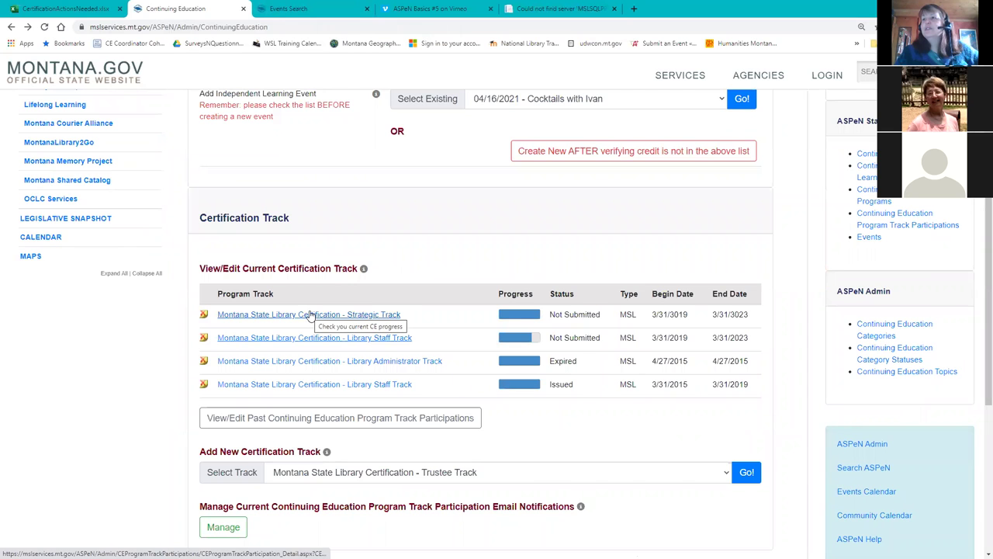
{"action": "scroll", "coordinate": [699, 279], "scroll_direction": "up", "scroll_amount": 2}
{"action": "left_click", "coordinate": [722, 254]}
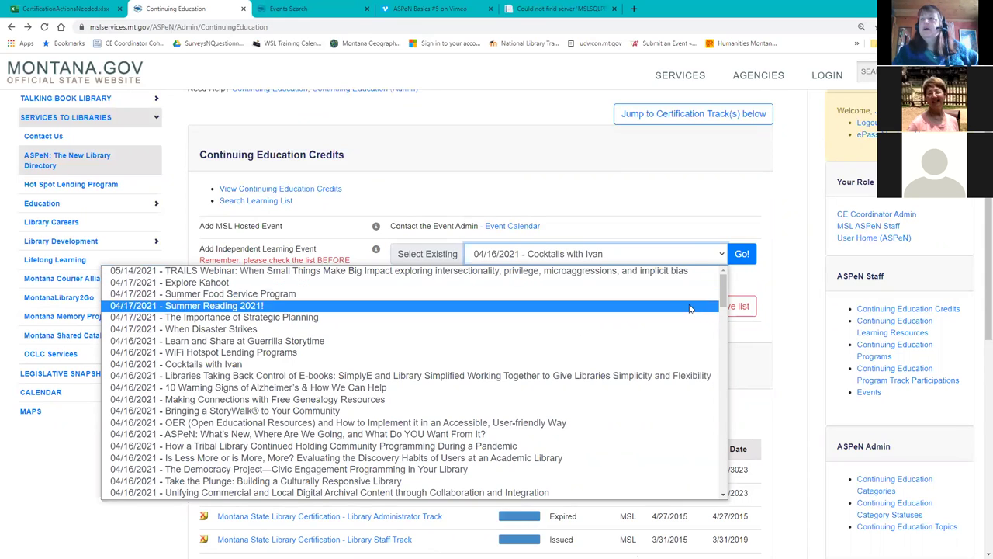
{"action": "left_click", "coordinate": [472, 90]}
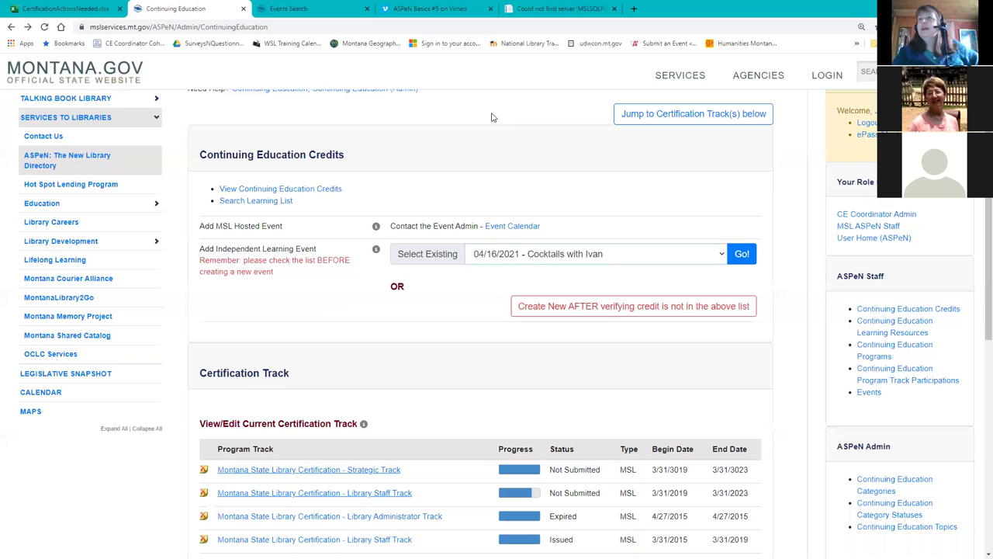
{"action": "left_click", "coordinate": [426, 8]}
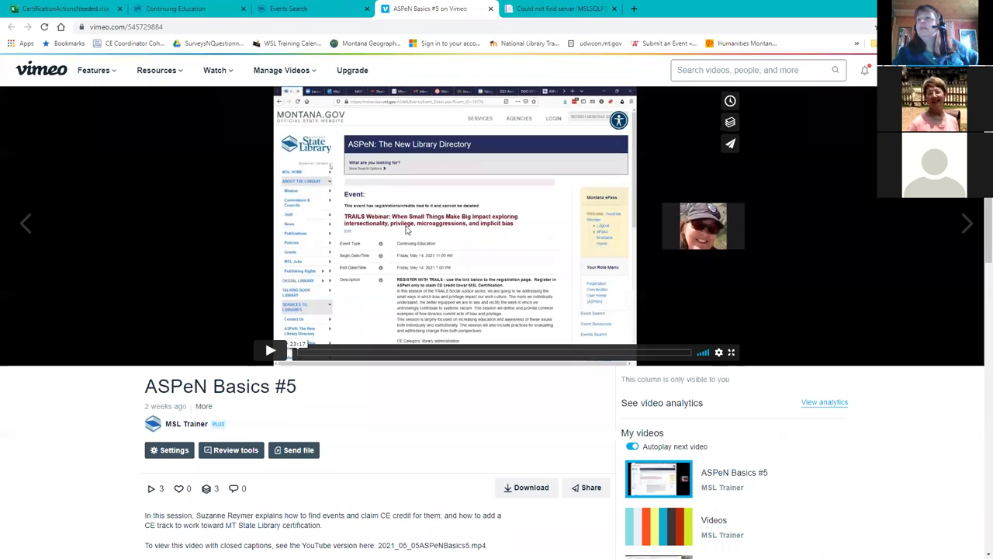
Find ASPeN Basics Course #6 in the events search results, then return to the Continuing Education tab
{"action": "key", "text": "ctrl+shift+Tab"}
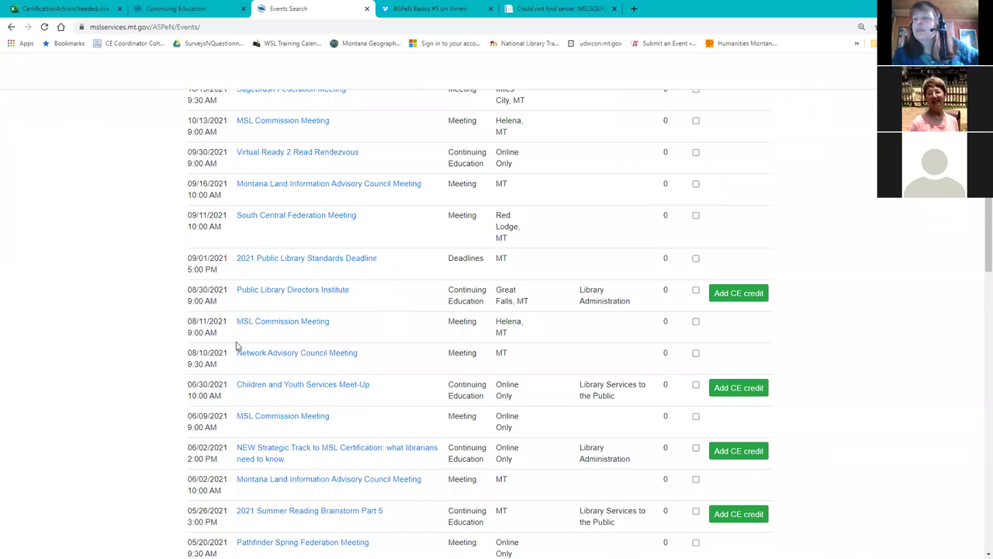
{"action": "scroll", "coordinate": [237, 346], "scroll_direction": "down", "scroll_amount": 4}
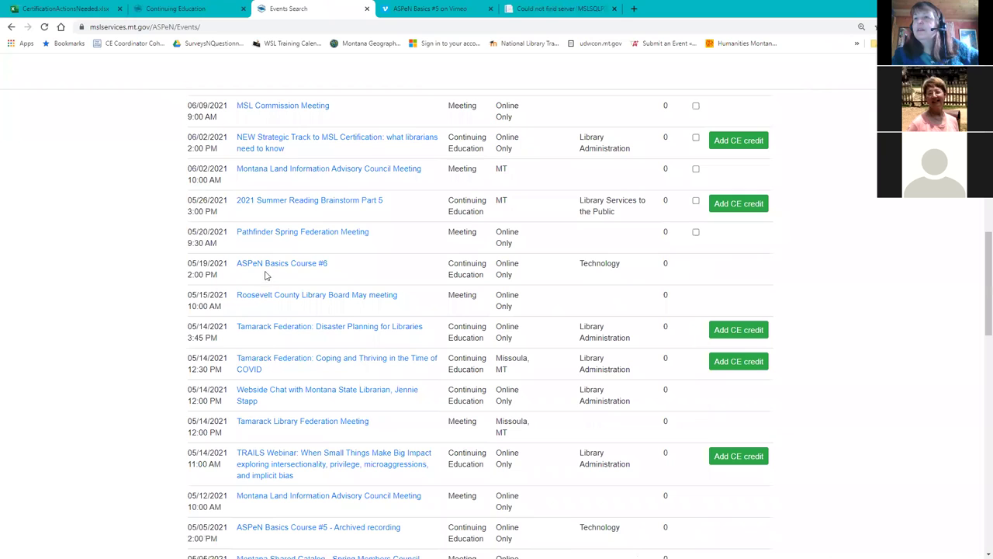
{"action": "left_click", "coordinate": [295, 269]}
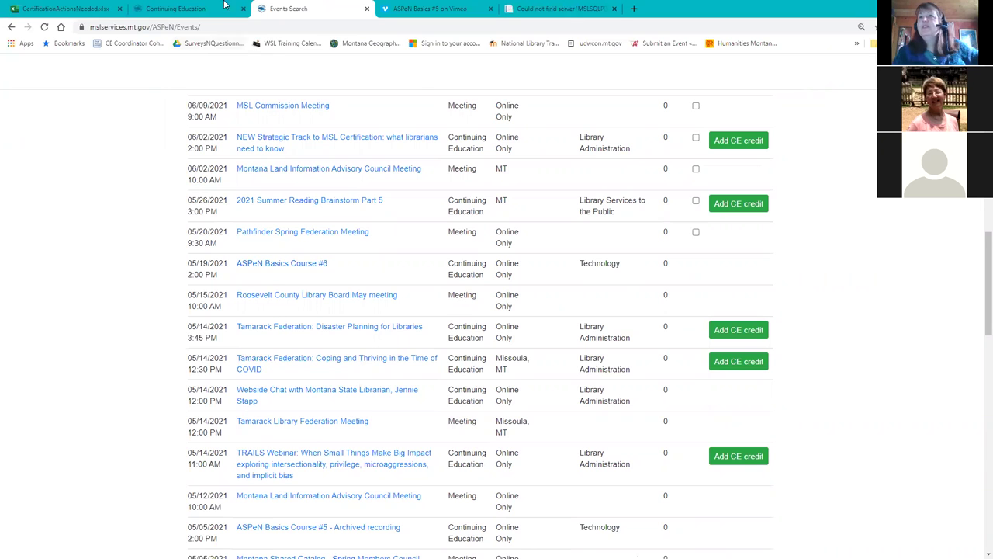
{"action": "left_click", "coordinate": [185, 10]}
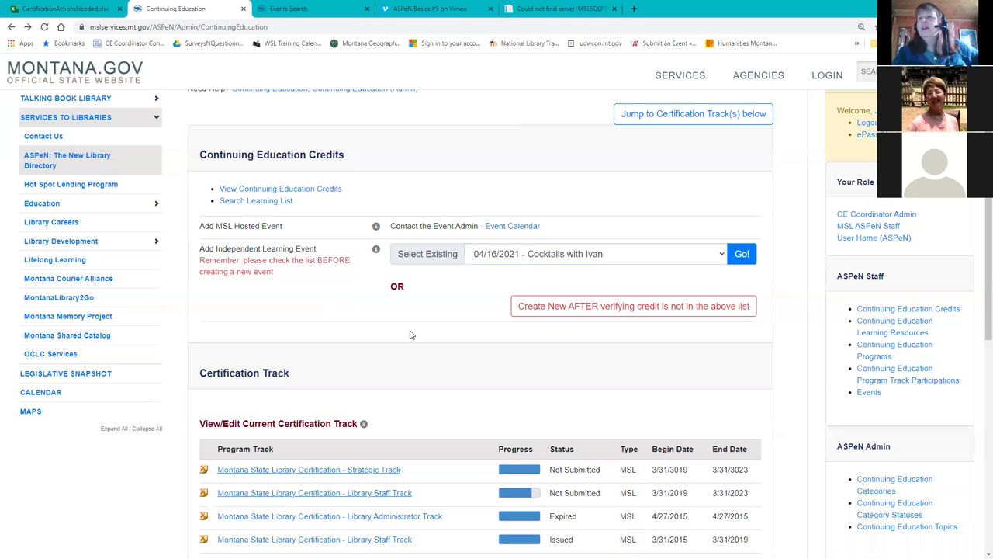
Open the Strategic Track certification participation and scroll through its Eligible Credits
{"action": "scroll", "coordinate": [349, 325], "scroll_direction": "down", "scroll_amount": 2}
{"action": "left_click", "coordinate": [304, 318]}
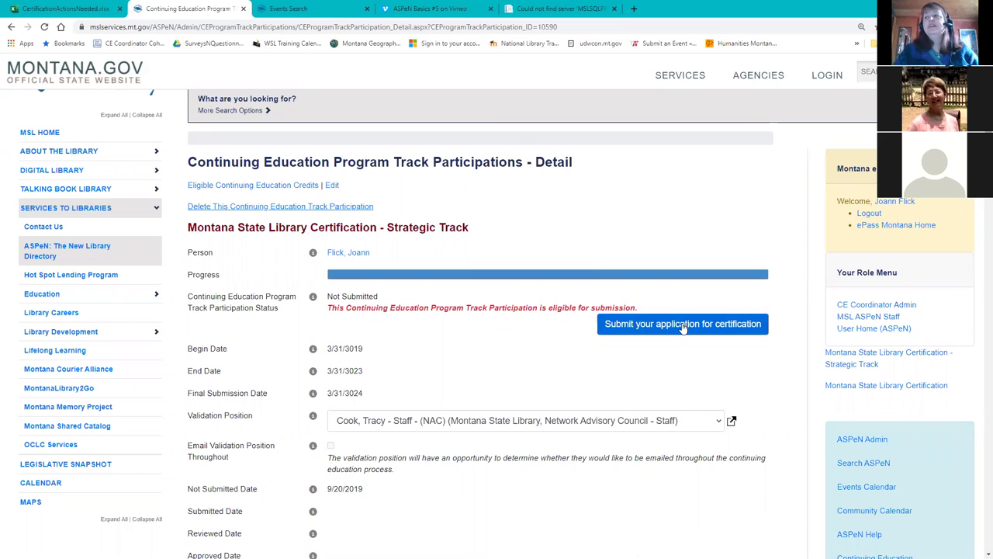
{"action": "scroll", "coordinate": [477, 332], "scroll_direction": "down", "scroll_amount": 3}
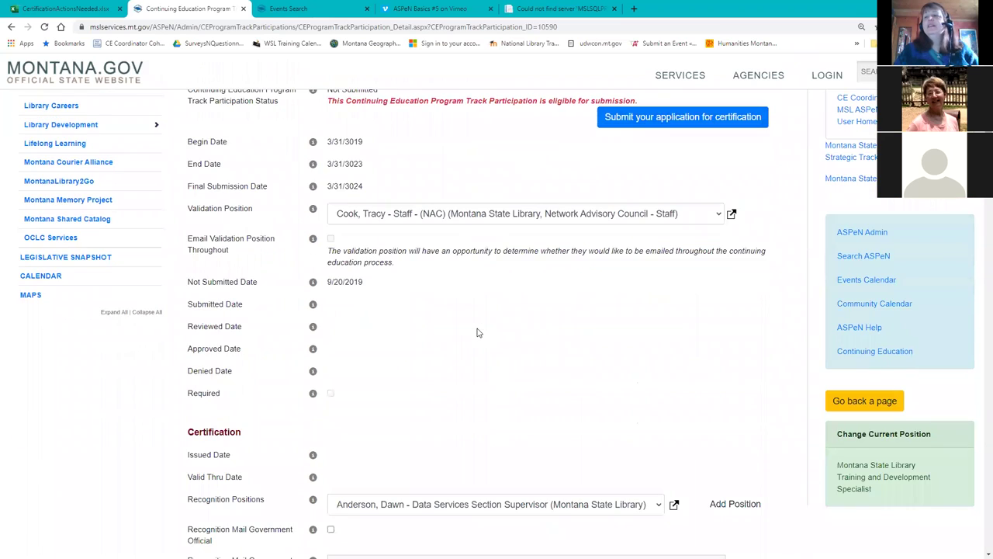
{"action": "scroll", "coordinate": [477, 333], "scroll_direction": "down", "scroll_amount": 6}
{"action": "scroll", "coordinate": [477, 333], "scroll_direction": "down", "scroll_amount": 5}
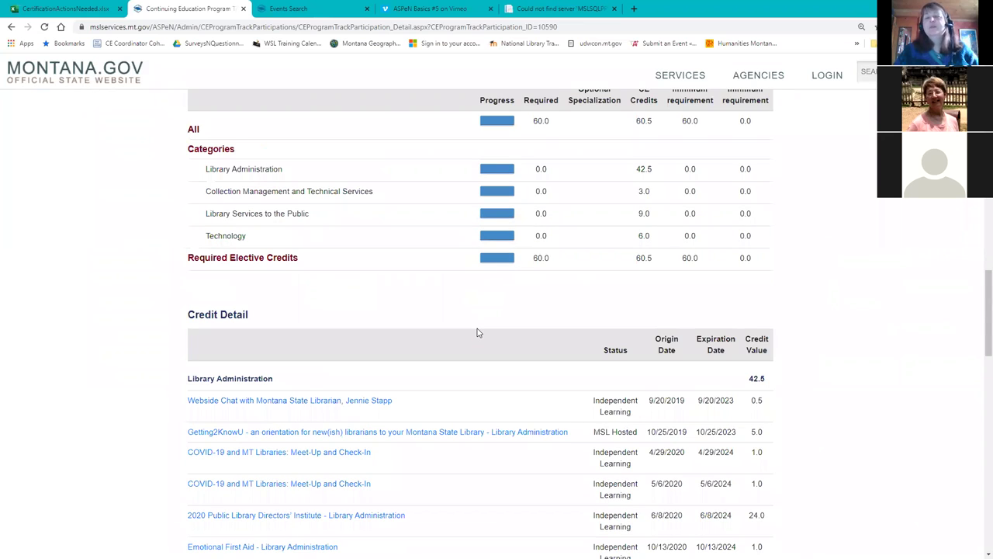
{"action": "scroll", "coordinate": [477, 332], "scroll_direction": "down", "scroll_amount": 2}
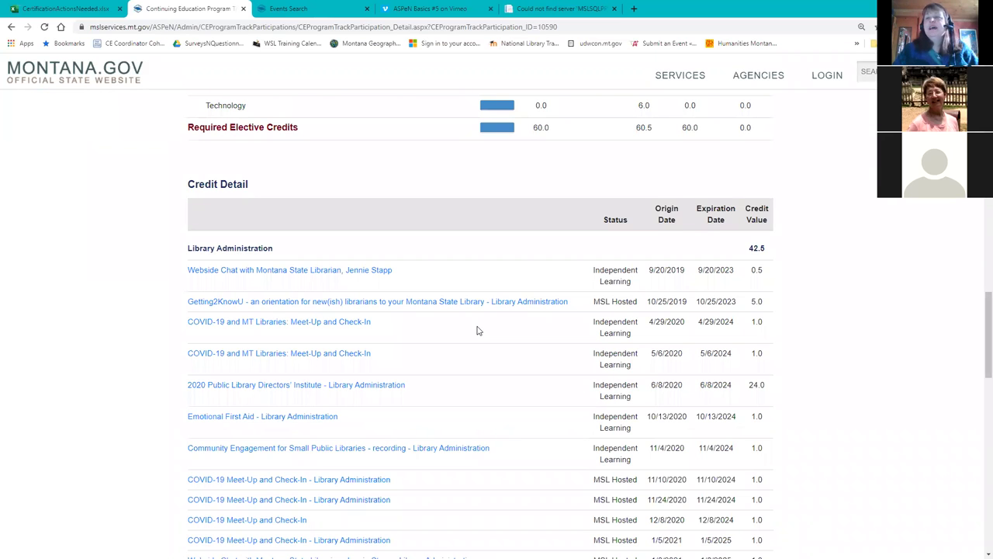
{"action": "scroll", "coordinate": [415, 333], "scroll_direction": "down", "scroll_amount": 2}
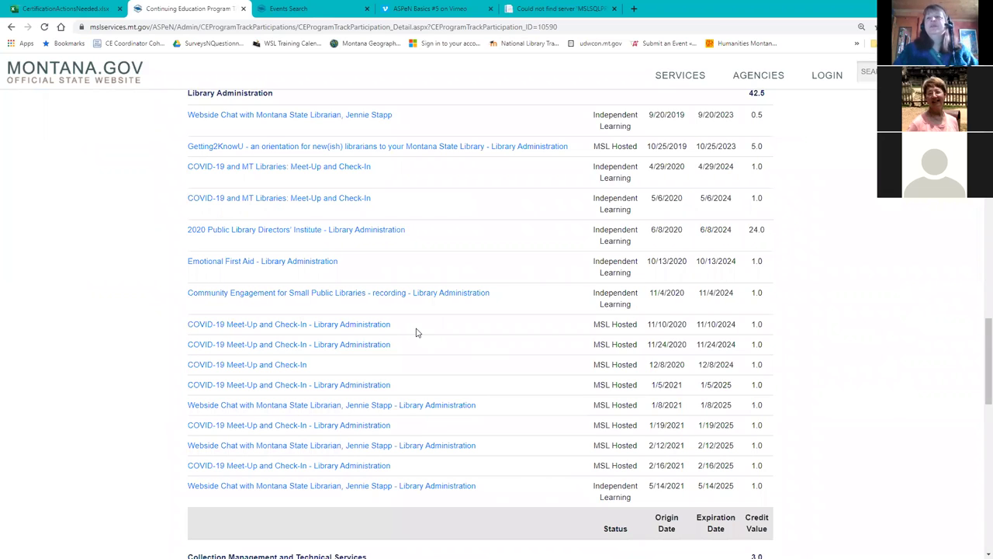
Review the Credit Detail table, 60.5 credits earned against 60 required, then scroll back up
{"action": "scroll", "coordinate": [416, 333], "scroll_direction": "down", "scroll_amount": 1}
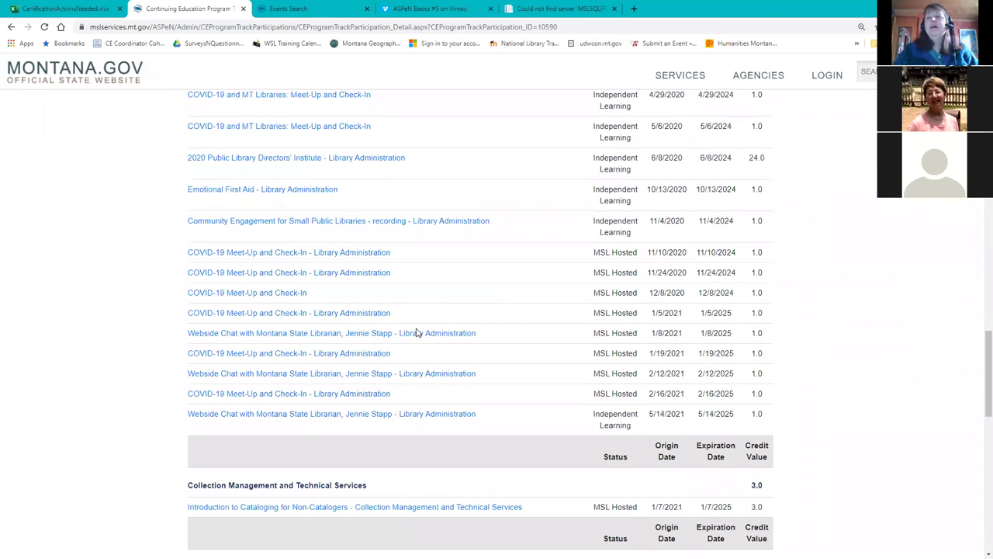
{"action": "scroll", "coordinate": [416, 333], "scroll_direction": "down", "scroll_amount": 1}
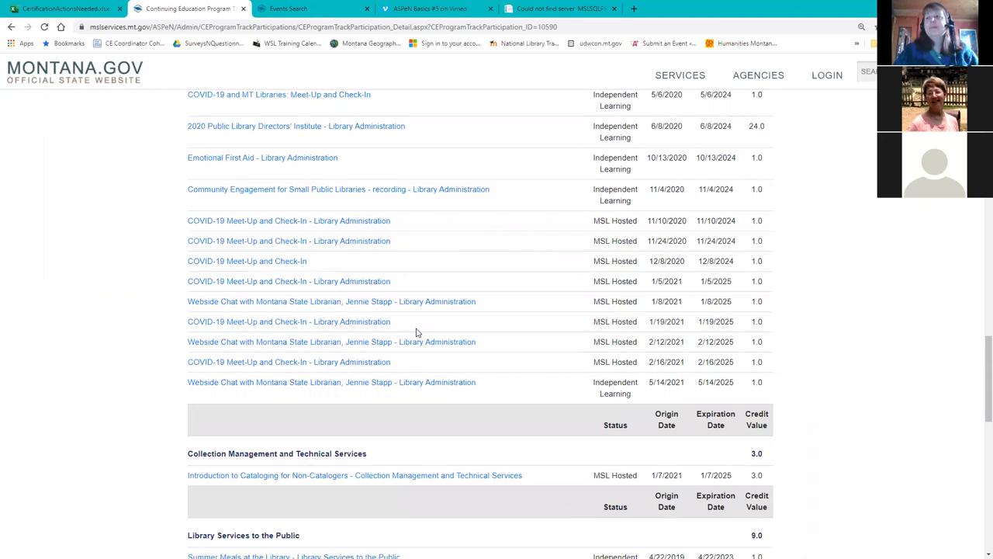
{"action": "scroll", "coordinate": [416, 333], "scroll_direction": "down", "scroll_amount": 3}
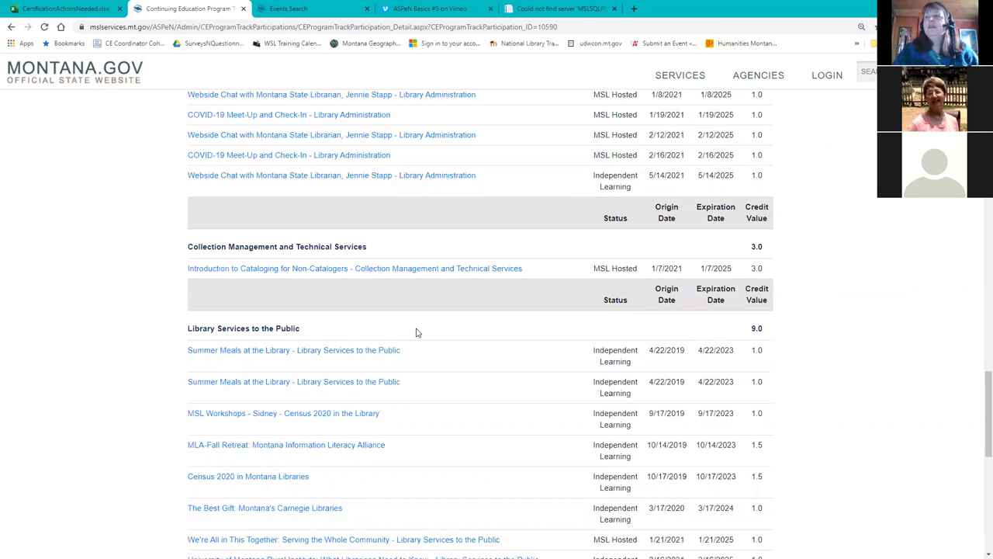
{"action": "scroll", "coordinate": [373, 337], "scroll_direction": "down", "scroll_amount": 1}
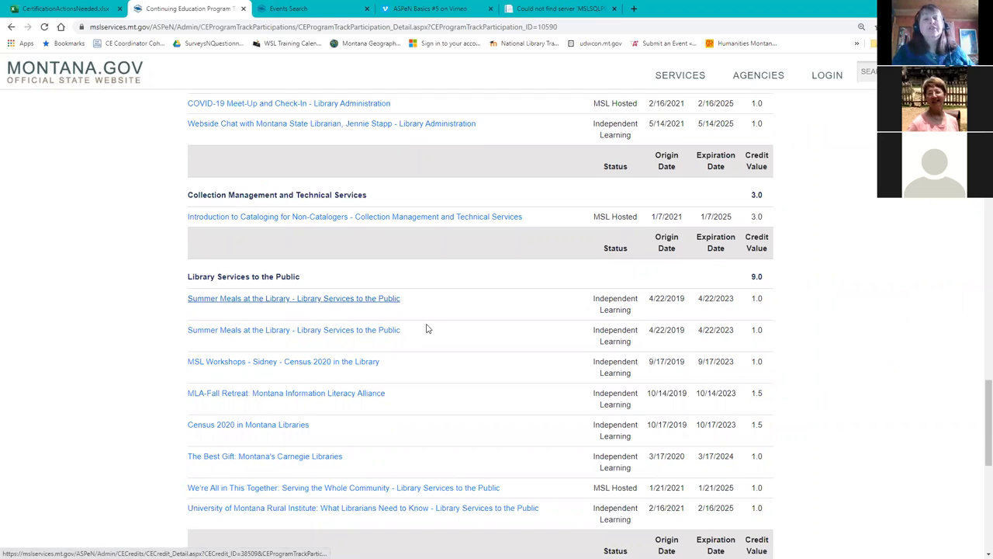
{"action": "scroll", "coordinate": [426, 329], "scroll_direction": "down", "scroll_amount": 1}
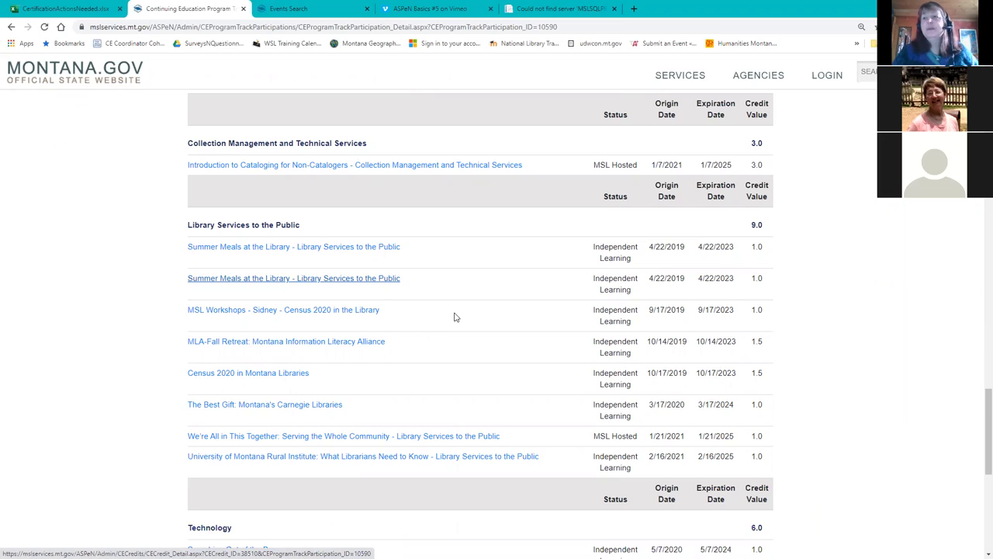
{"action": "scroll", "coordinate": [455, 316], "scroll_direction": "down", "scroll_amount": 1}
{"action": "scroll", "coordinate": [411, 307], "scroll_direction": "up", "scroll_amount": 1}
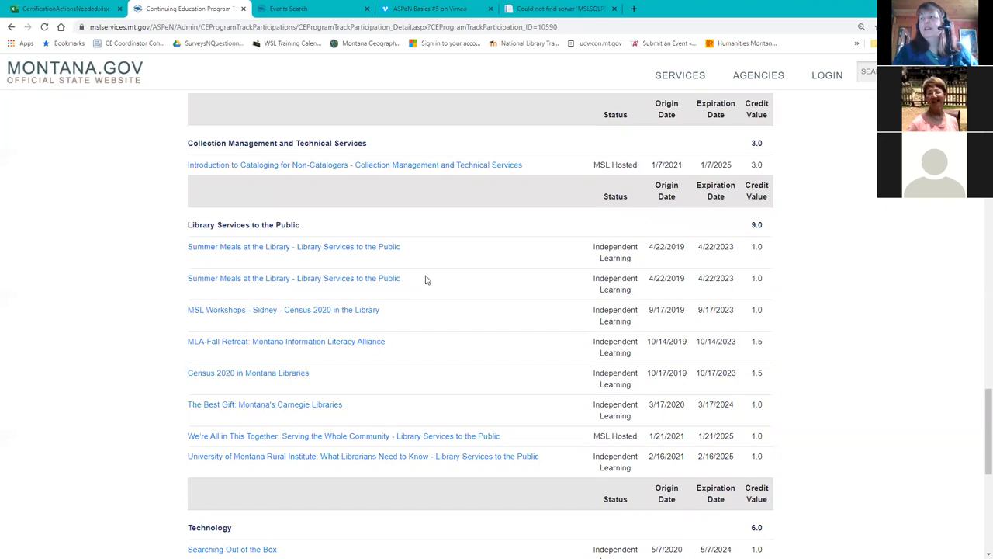
{"action": "scroll", "coordinate": [426, 281], "scroll_direction": "up", "scroll_amount": 2}
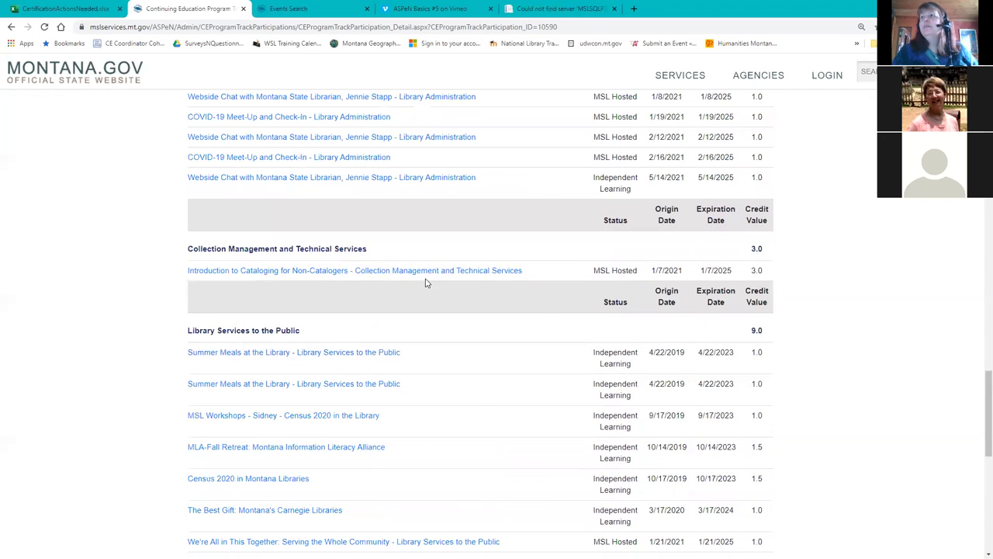
{"action": "scroll", "coordinate": [425, 282], "scroll_direction": "up", "scroll_amount": 10}
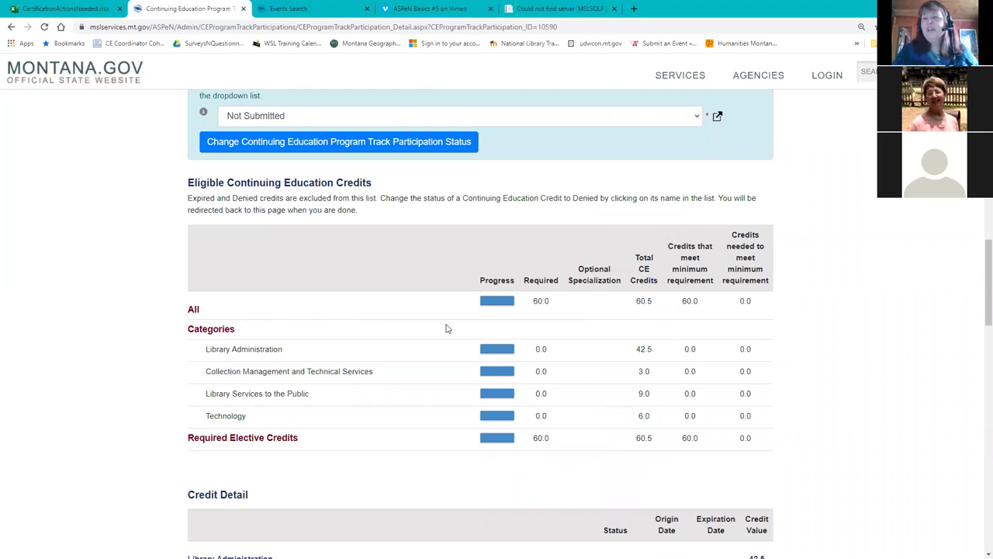
{"action": "scroll", "coordinate": [417, 326], "scroll_direction": "up", "scroll_amount": 2}
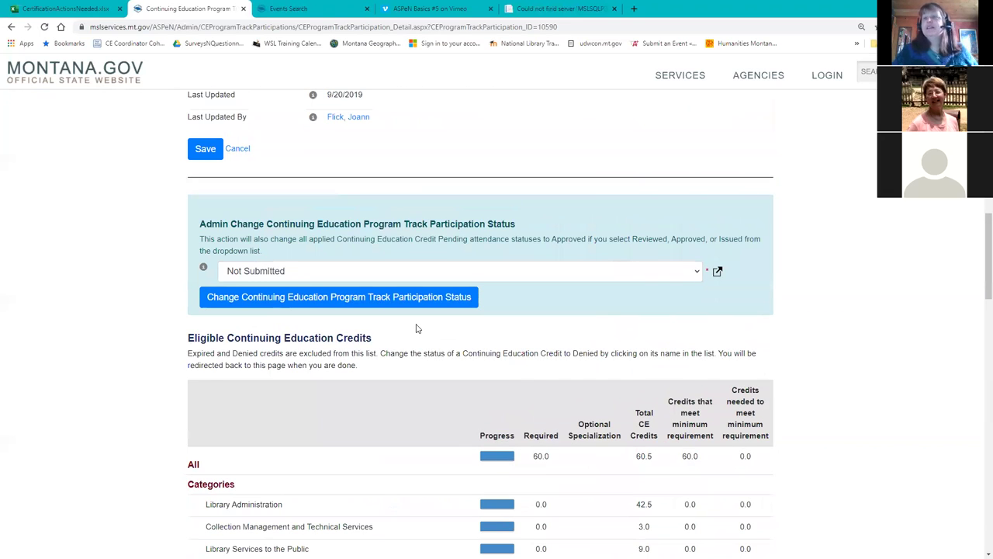
{"action": "scroll", "coordinate": [417, 327], "scroll_direction": "up", "scroll_amount": 8}
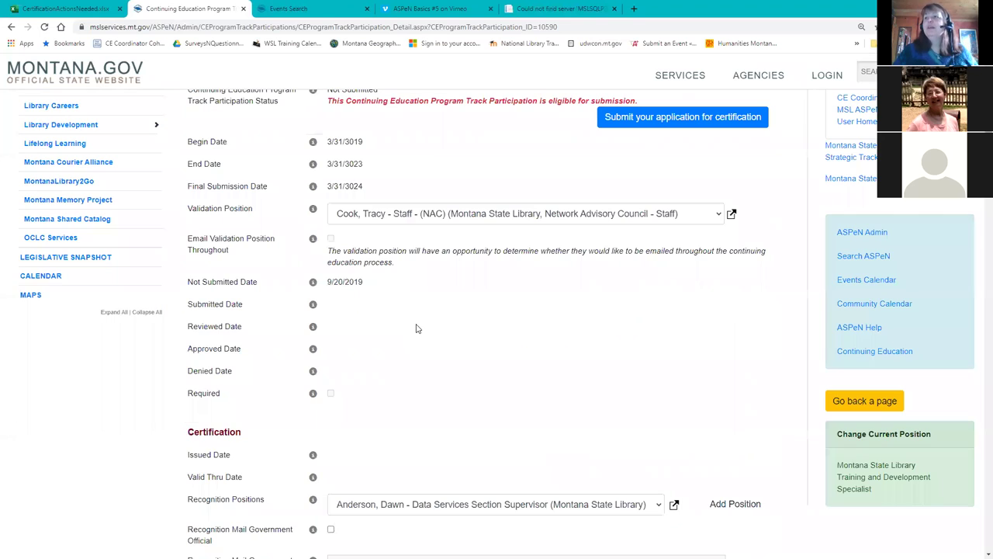
Submit the Strategic Track application with Network Advisory Council staff as the validation position
{"action": "scroll", "coordinate": [687, 325], "scroll_direction": "up", "scroll_amount": 3}
{"action": "left_click", "coordinate": [687, 326]}
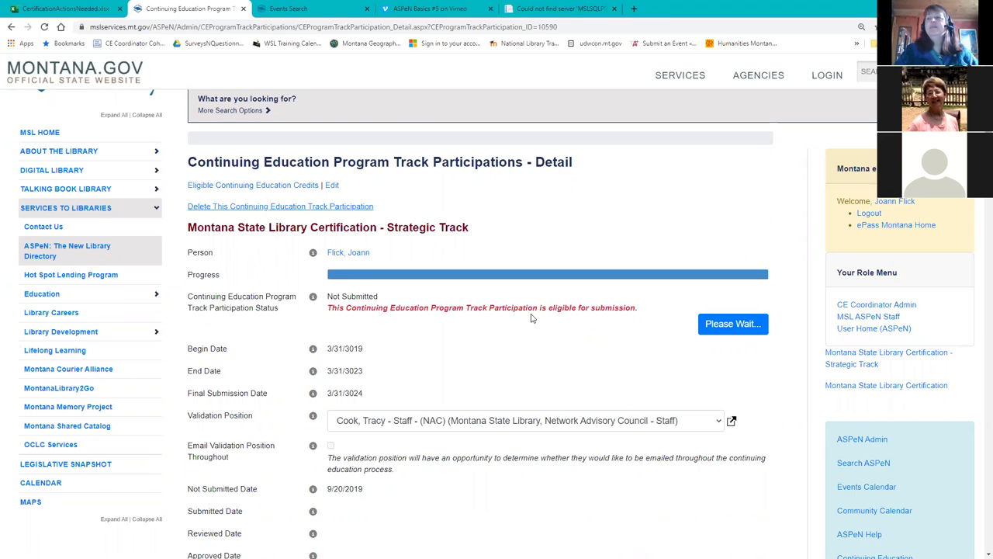
{"action": "scroll", "coordinate": [531, 318], "scroll_direction": "down", "scroll_amount": 1}
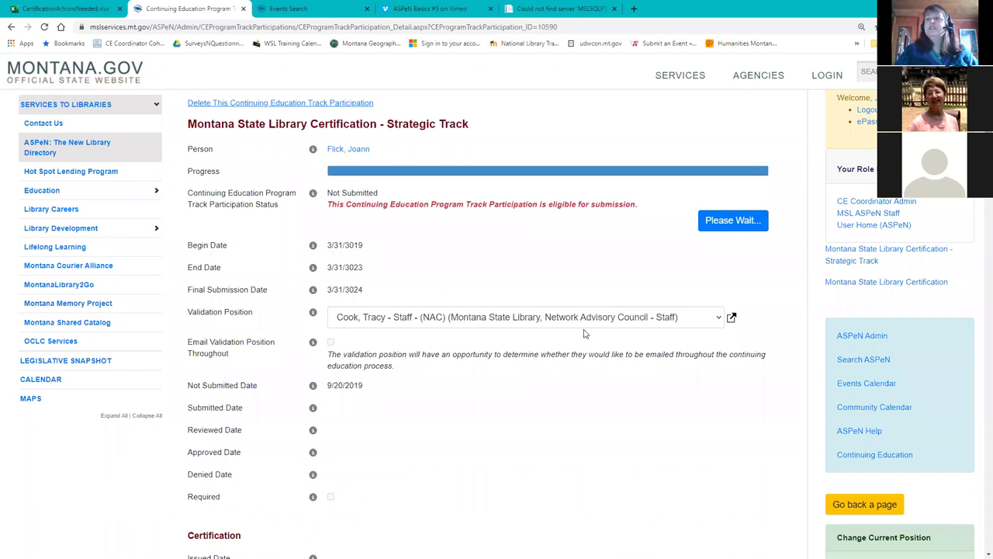
{"action": "left_click", "coordinate": [721, 321]}
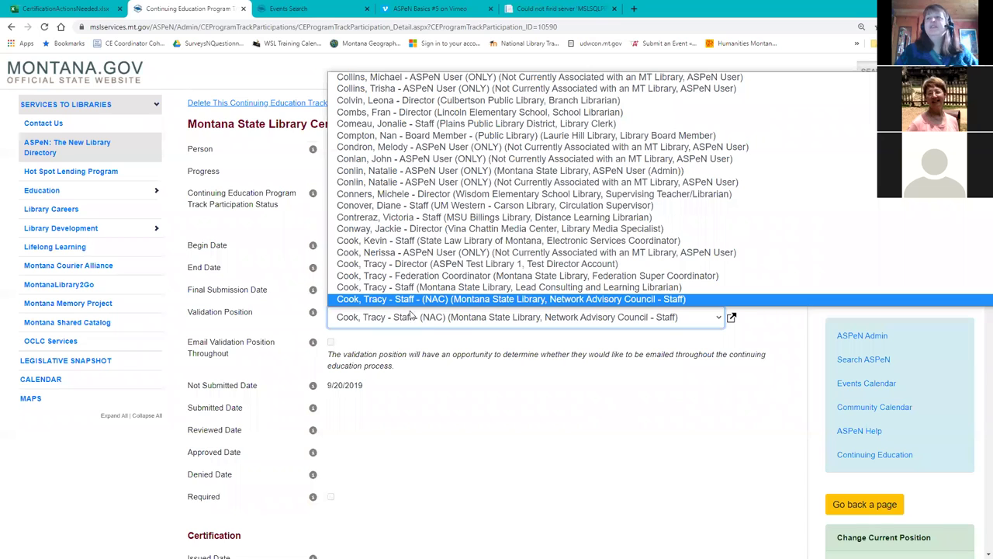
{"action": "left_click", "coordinate": [426, 316]}
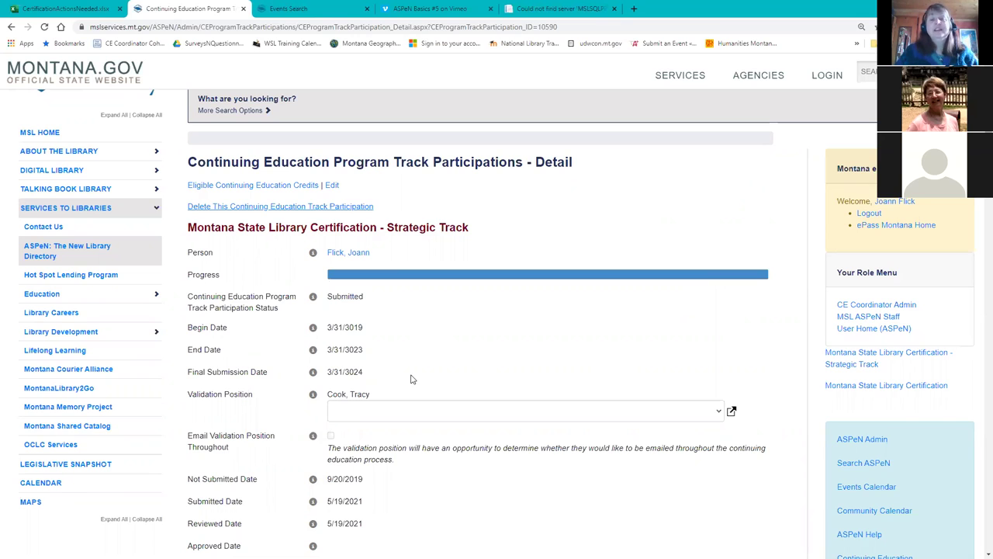
{"action": "scroll", "coordinate": [412, 379], "scroll_direction": "down", "scroll_amount": 2}
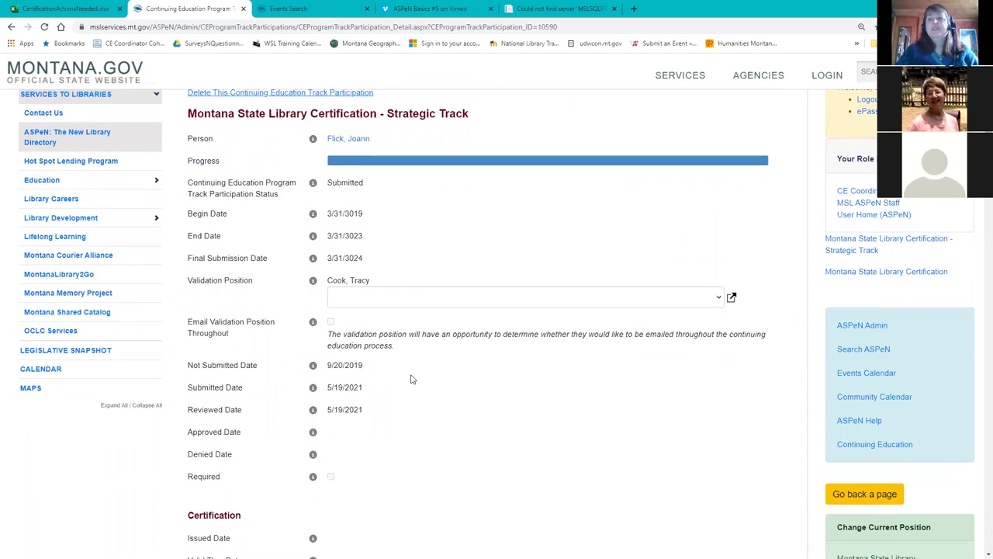
{"action": "scroll", "coordinate": [412, 379], "scroll_direction": "down", "scroll_amount": 2}
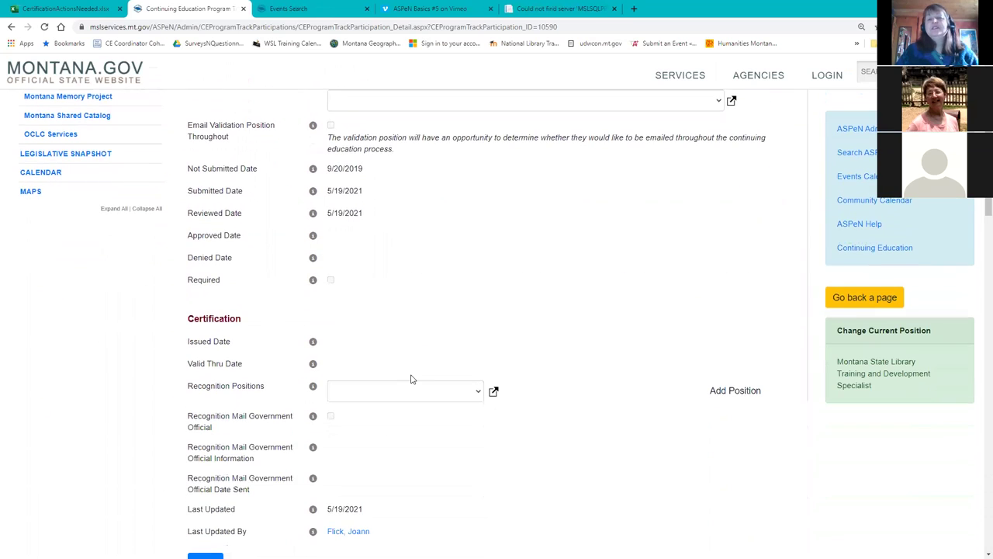
{"action": "scroll", "coordinate": [412, 379], "scroll_direction": "down", "scroll_amount": 1}
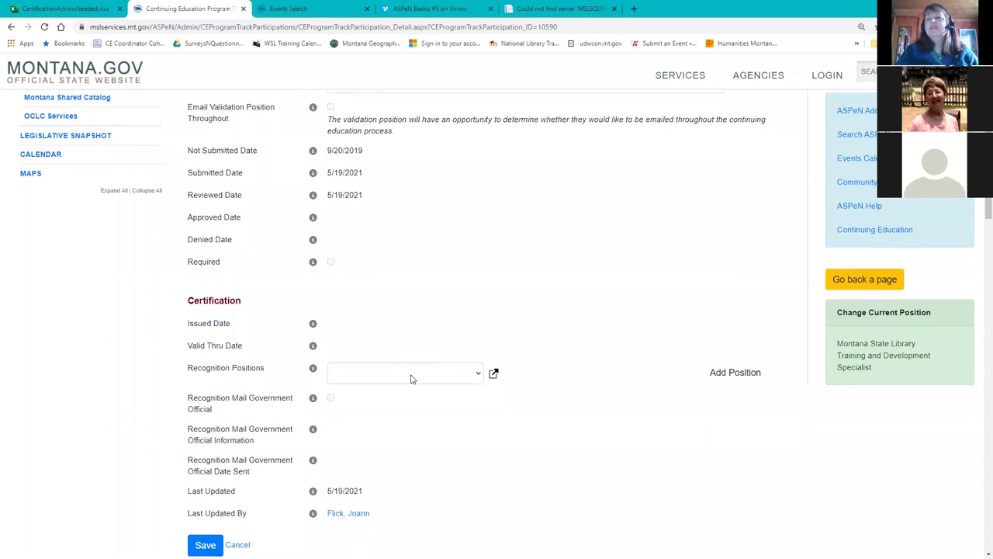
{"action": "scroll", "coordinate": [411, 379], "scroll_direction": "down", "scroll_amount": 5}
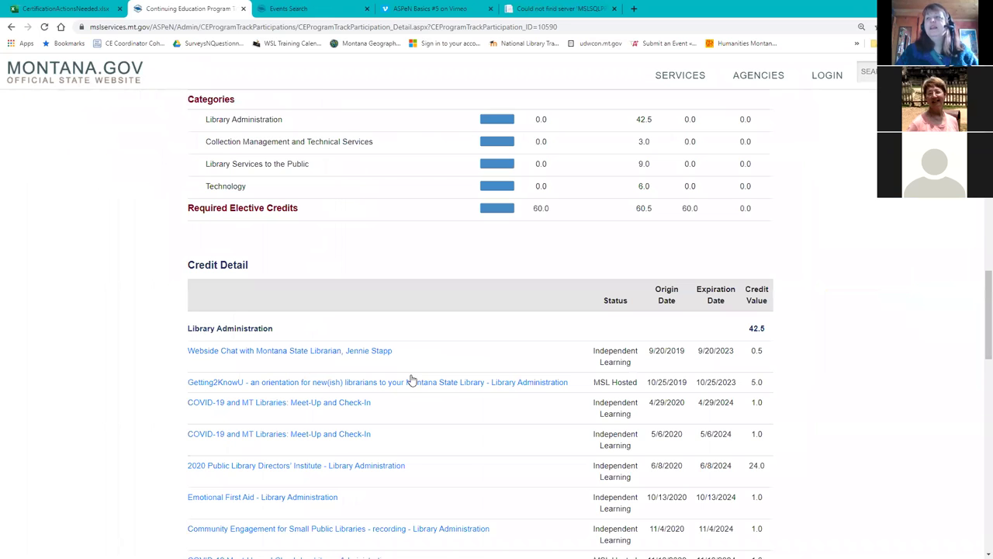
{"action": "scroll", "coordinate": [412, 378], "scroll_direction": "down", "scroll_amount": 1}
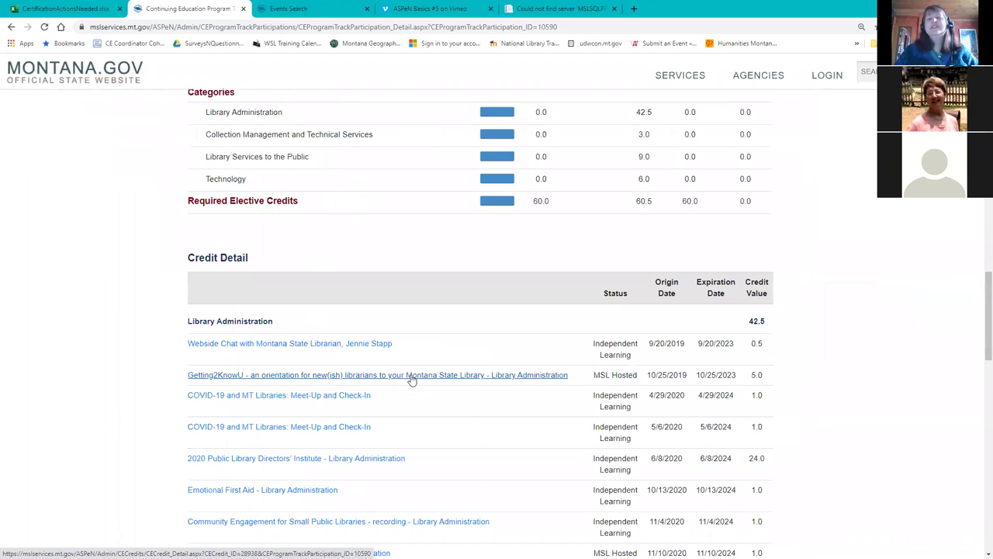
{"action": "scroll", "coordinate": [412, 379], "scroll_direction": "down", "scroll_amount": 3}
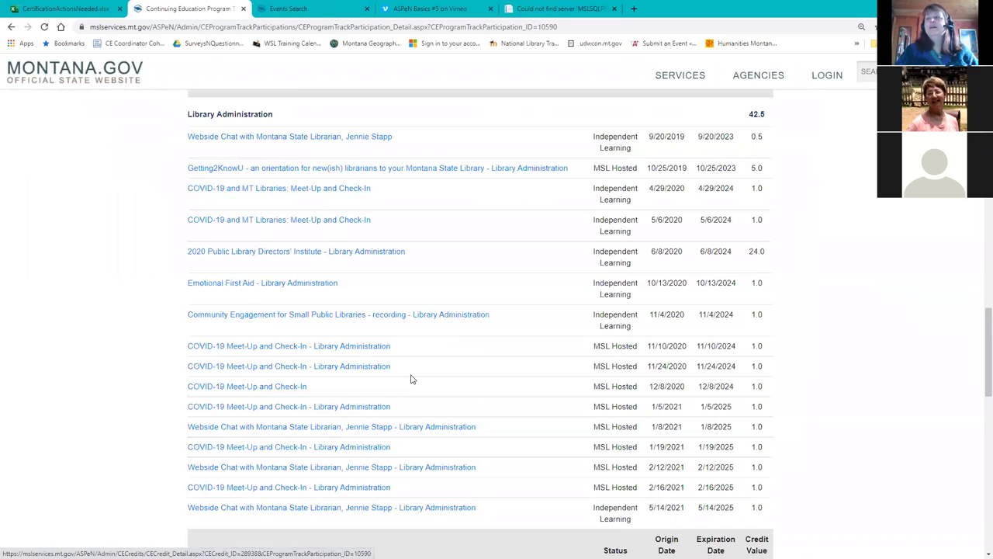
{"action": "scroll", "coordinate": [412, 379], "scroll_direction": "down", "scroll_amount": 2}
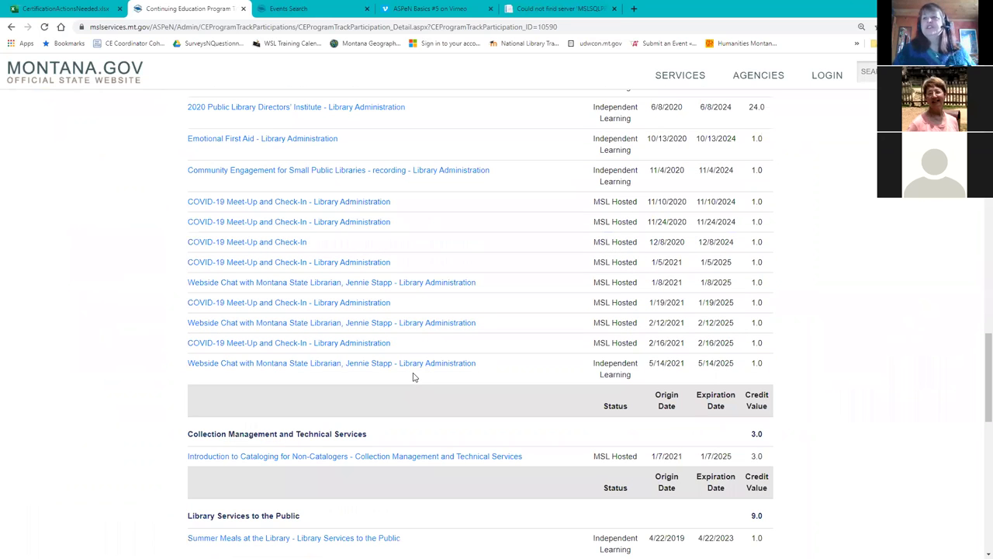
{"action": "scroll", "coordinate": [413, 376], "scroll_direction": "down", "scroll_amount": 1}
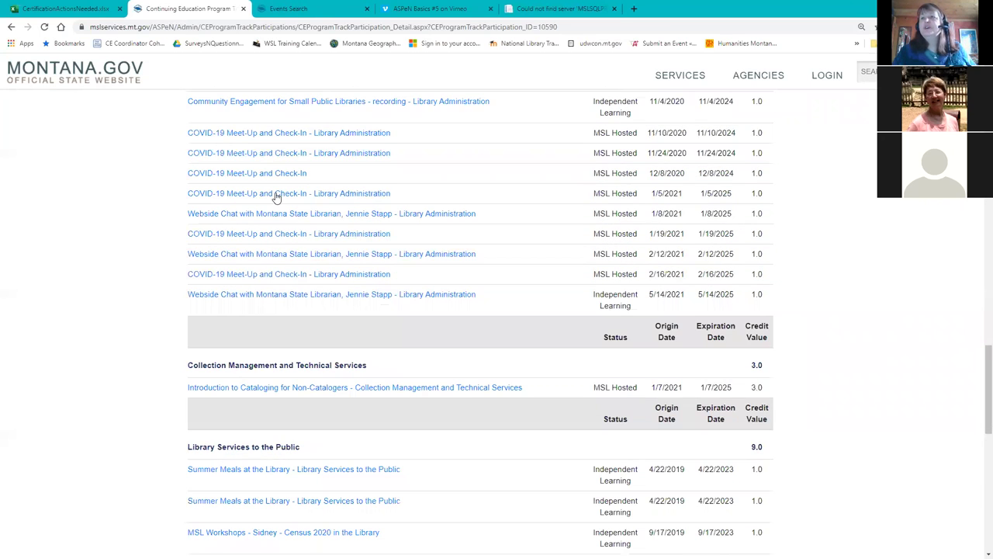
{"action": "scroll", "coordinate": [295, 188], "scroll_direction": "down", "scroll_amount": 4}
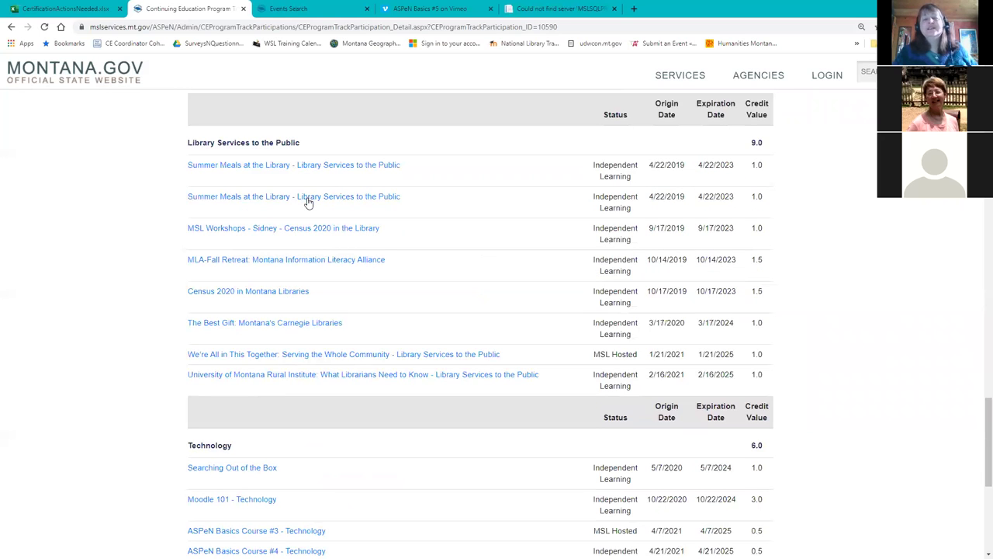
{"action": "scroll", "coordinate": [308, 202], "scroll_direction": "up", "scroll_amount": 1}
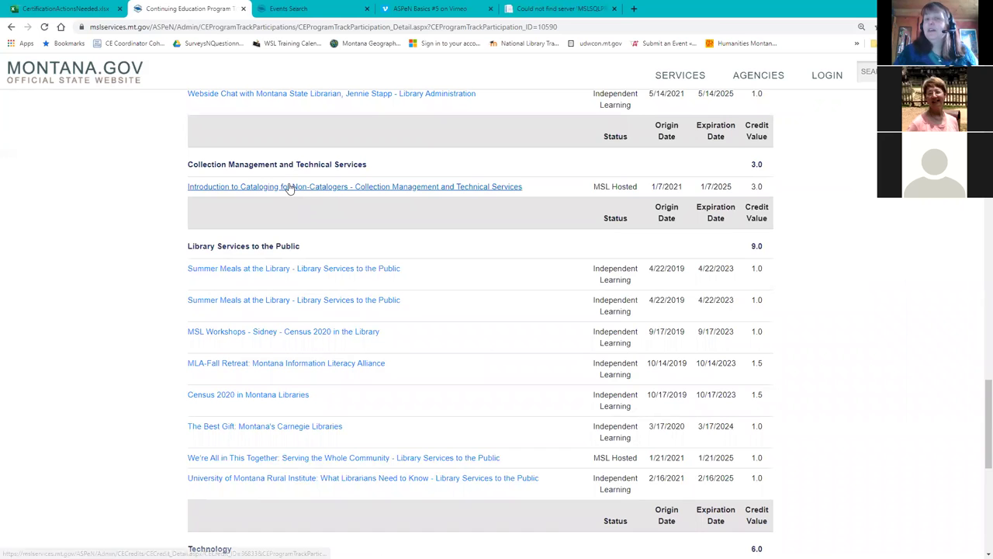
{"action": "scroll", "coordinate": [289, 188], "scroll_direction": "down", "scroll_amount": 1}
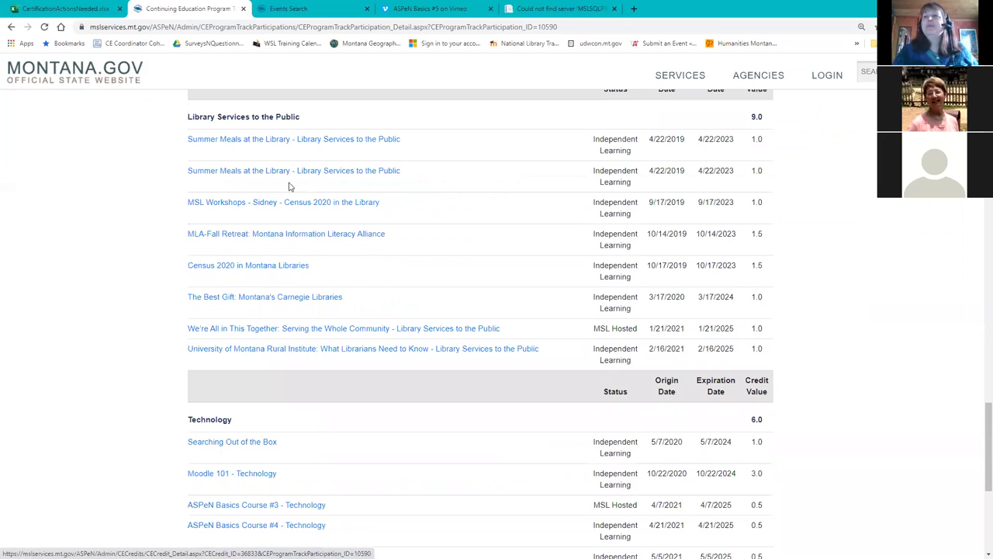
{"action": "scroll", "coordinate": [288, 186], "scroll_direction": "up", "scroll_amount": 3}
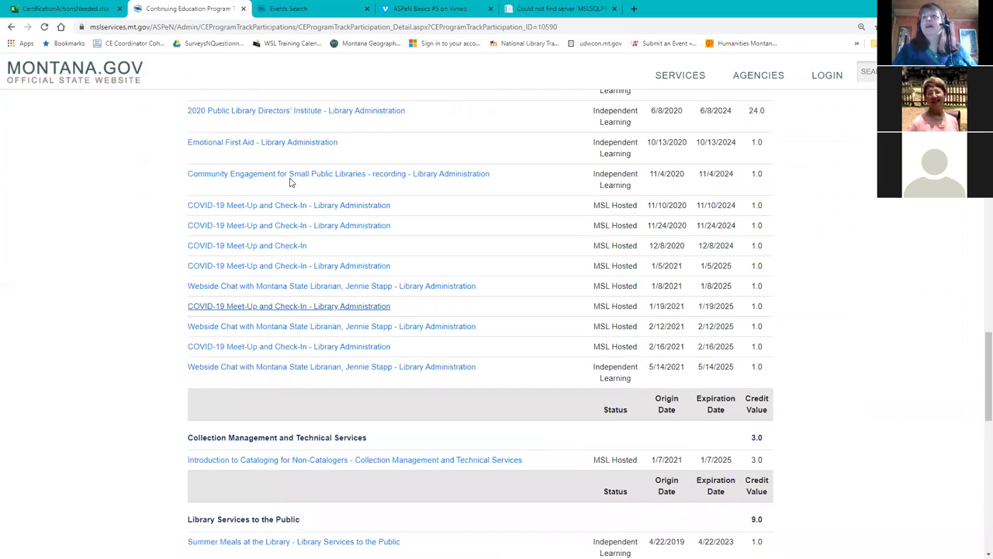
{"action": "scroll", "coordinate": [289, 182], "scroll_direction": "up", "scroll_amount": 5}
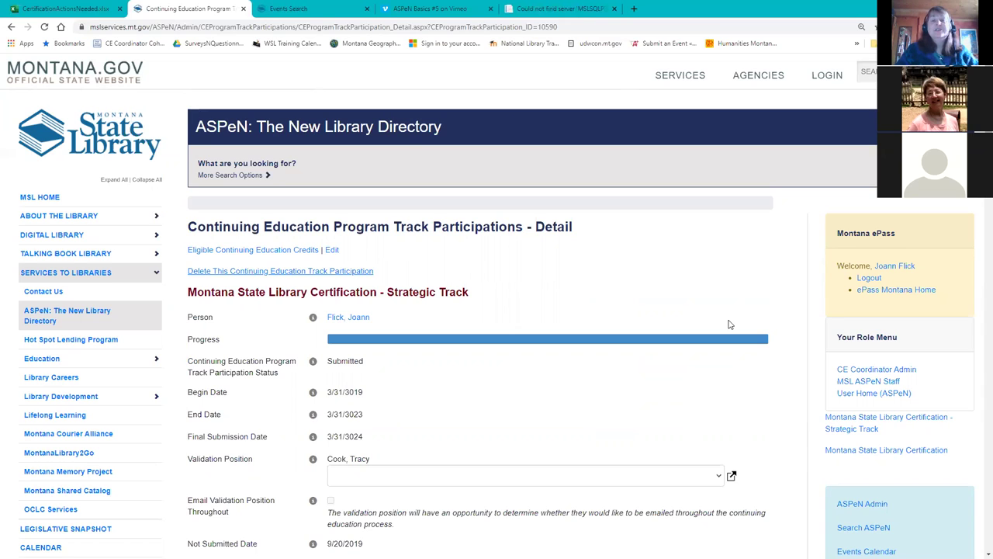
{"action": "scroll", "coordinate": [763, 380], "scroll_direction": "down", "scroll_amount": 2}
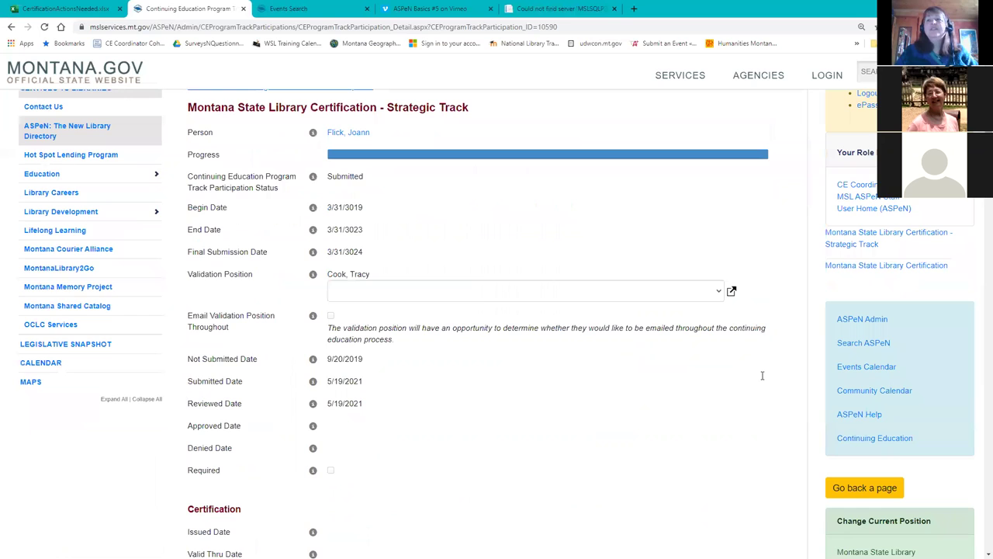
{"action": "scroll", "coordinate": [762, 376], "scroll_direction": "down", "scroll_amount": 5}
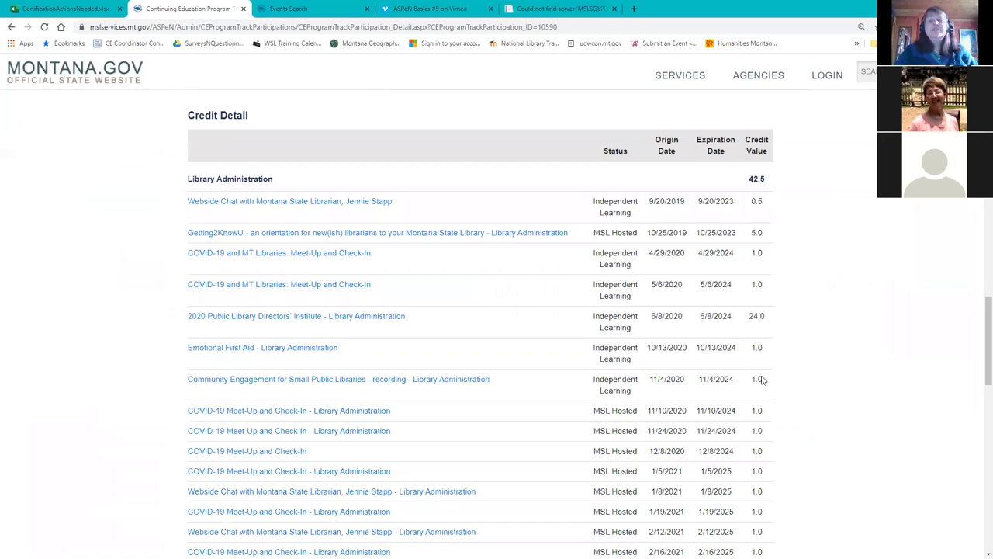
{"action": "scroll", "coordinate": [762, 379], "scroll_direction": "down", "scroll_amount": 3}
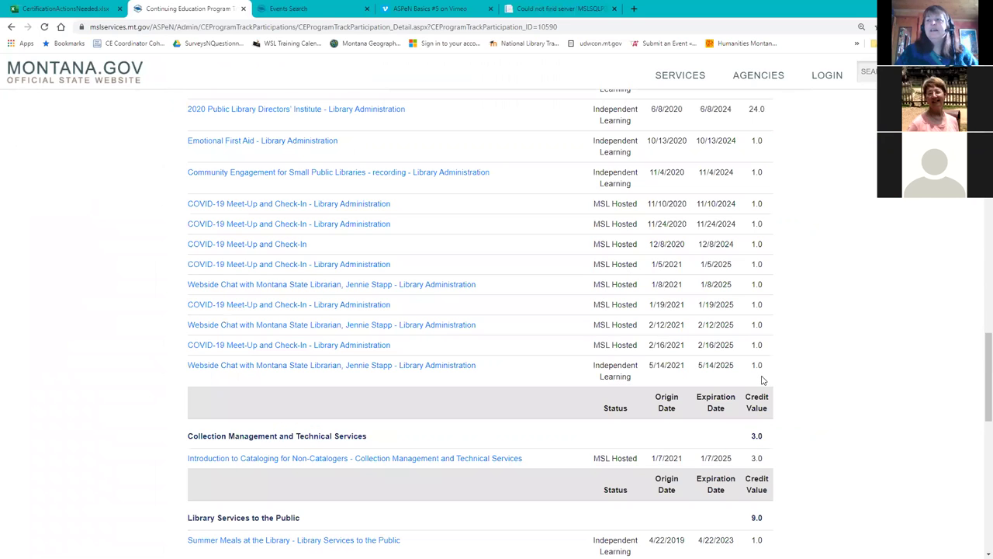
{"action": "scroll", "coordinate": [763, 379], "scroll_direction": "down", "scroll_amount": 1}
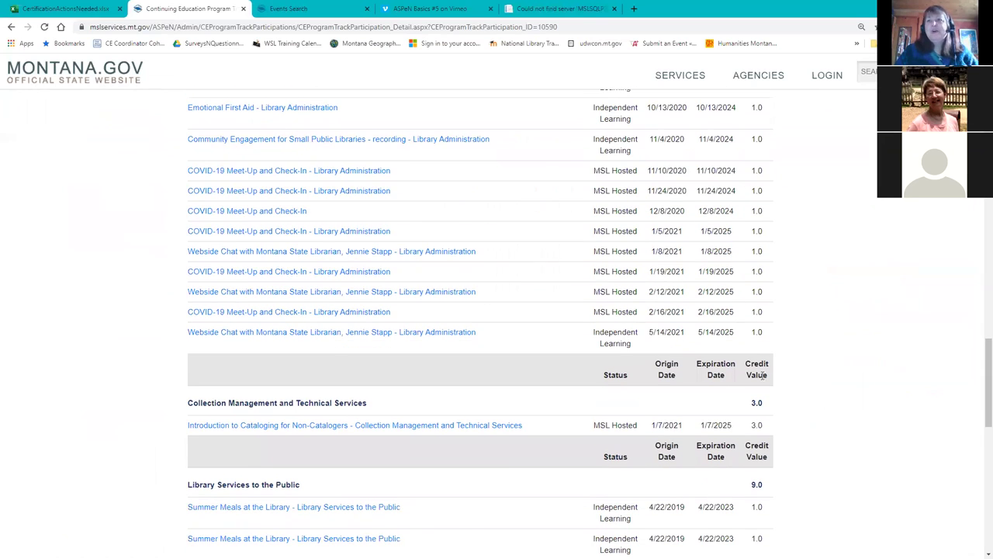
{"action": "scroll", "coordinate": [763, 379], "scroll_direction": "up", "scroll_amount": 3}
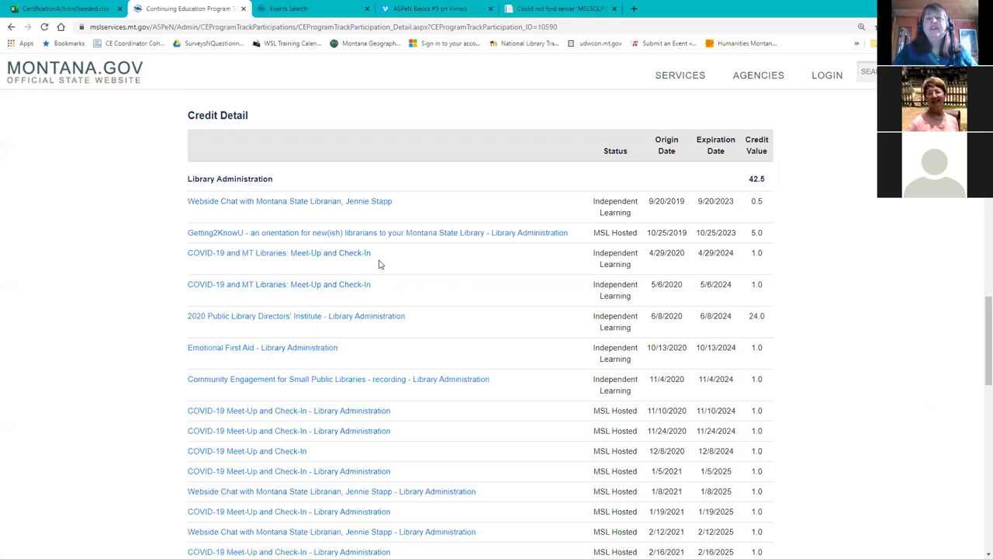
{"action": "scroll", "coordinate": [380, 267], "scroll_direction": "down", "scroll_amount": 2}
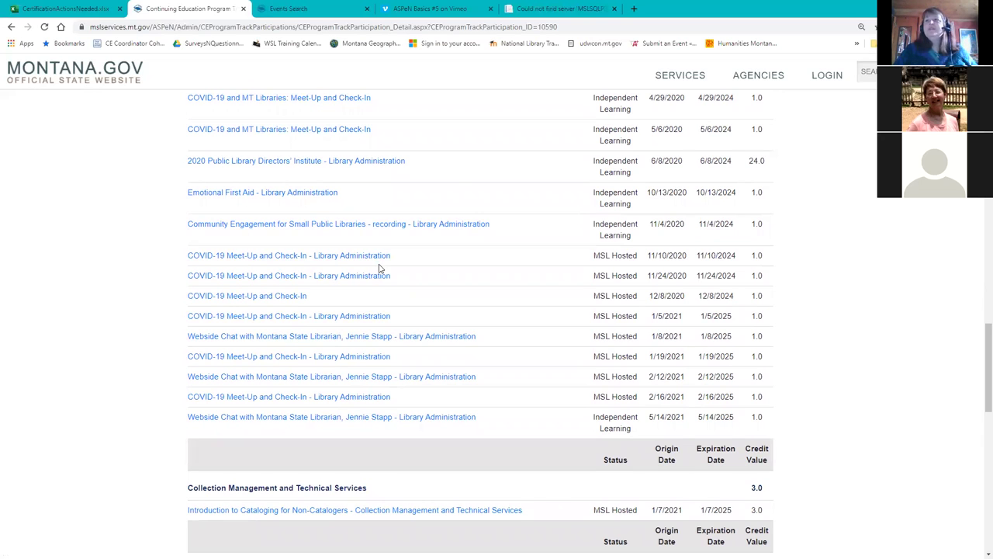
{"action": "scroll", "coordinate": [379, 268], "scroll_direction": "up", "scroll_amount": 9}
{"action": "scroll", "coordinate": [379, 269], "scroll_direction": "up", "scroll_amount": 6}
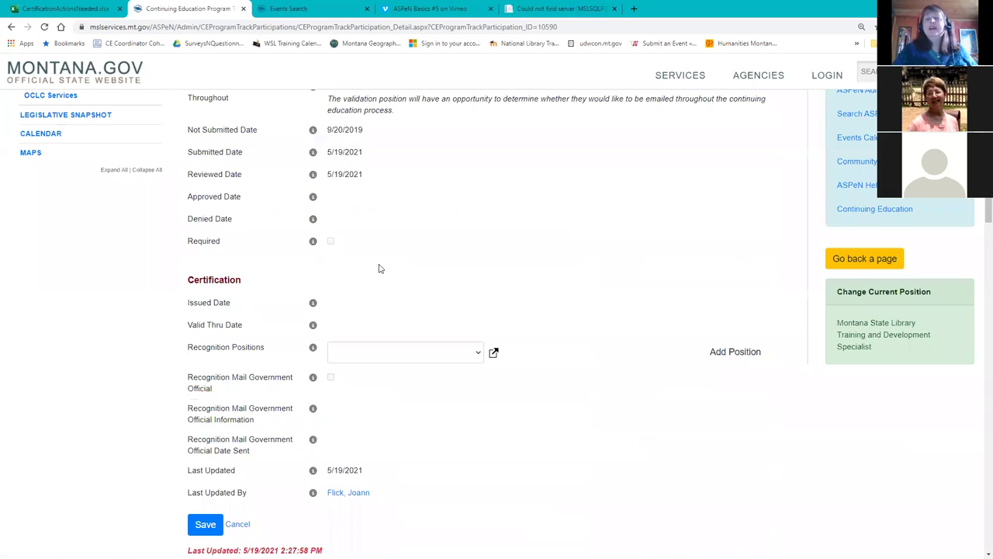
{"action": "scroll", "coordinate": [425, 238], "scroll_direction": "up", "scroll_amount": 1}
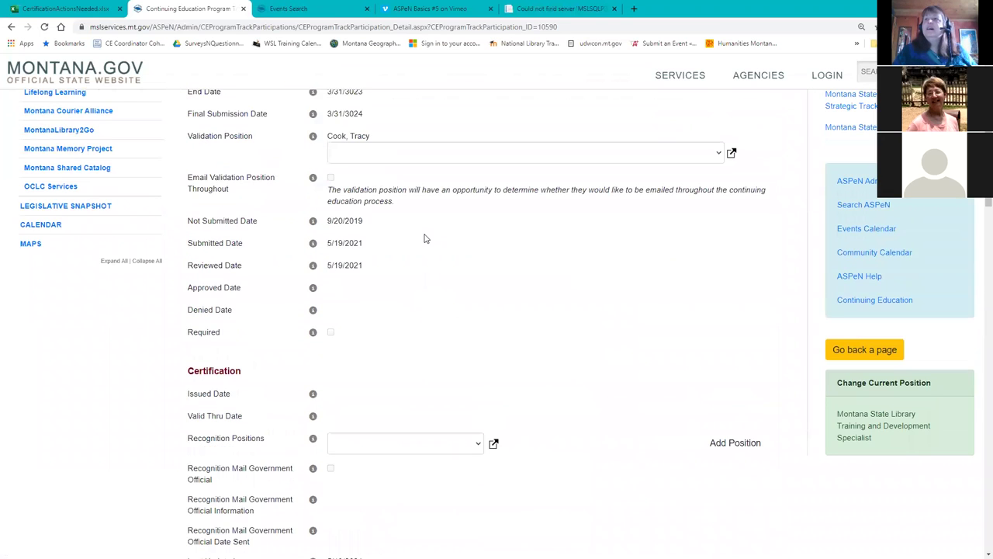
{"action": "scroll", "coordinate": [425, 238], "scroll_direction": "up", "scroll_amount": 4}
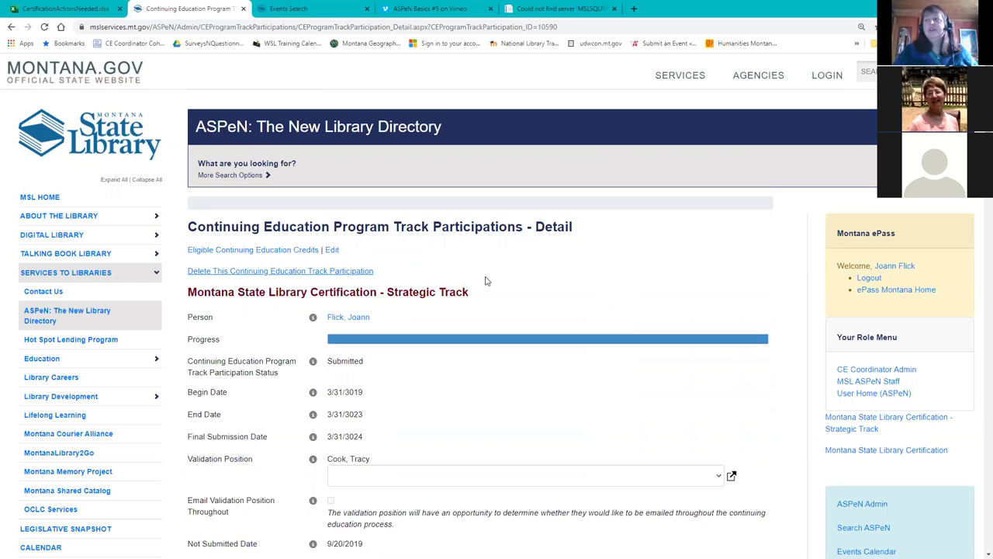
{"action": "scroll", "coordinate": [486, 280], "scroll_direction": "down", "scroll_amount": 2}
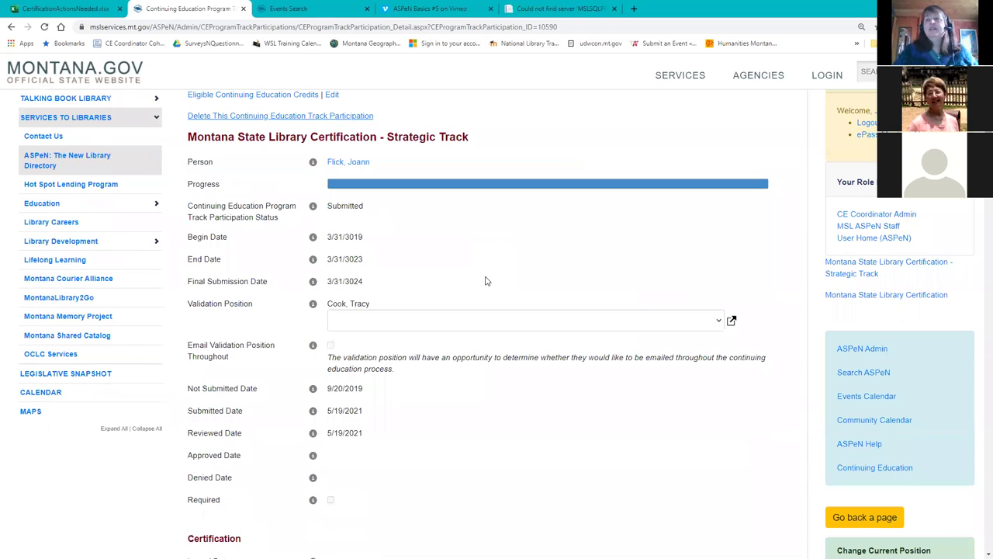
{"action": "scroll", "coordinate": [486, 280], "scroll_direction": "up", "scroll_amount": 2}
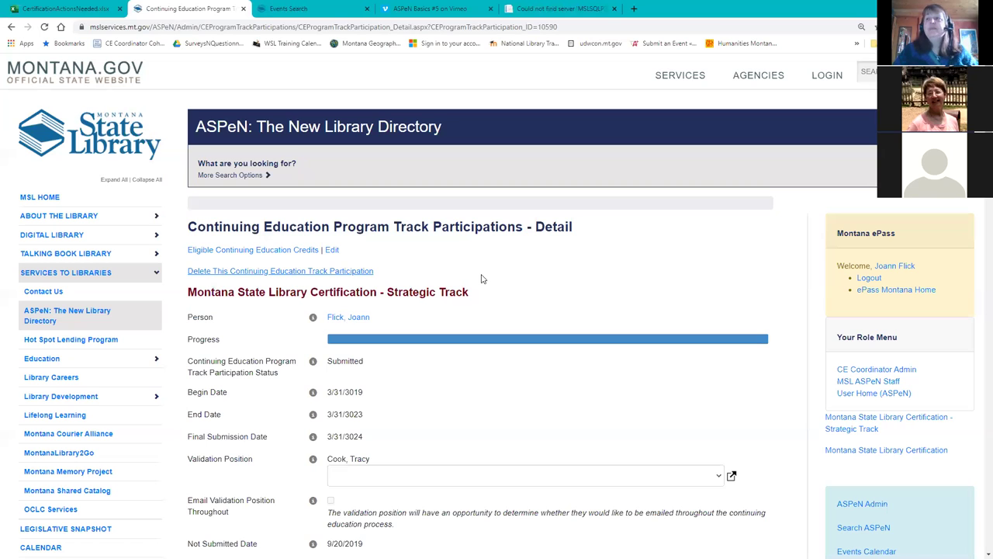
{"action": "scroll", "coordinate": [481, 279], "scroll_direction": "down", "scroll_amount": 2}
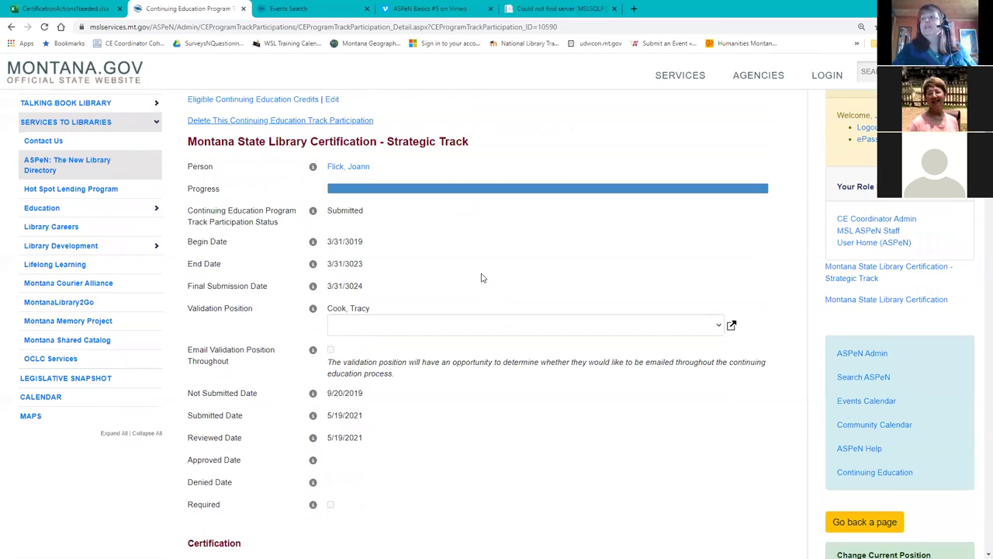
{"action": "scroll", "coordinate": [399, 269], "scroll_direction": "up", "scroll_amount": 1}
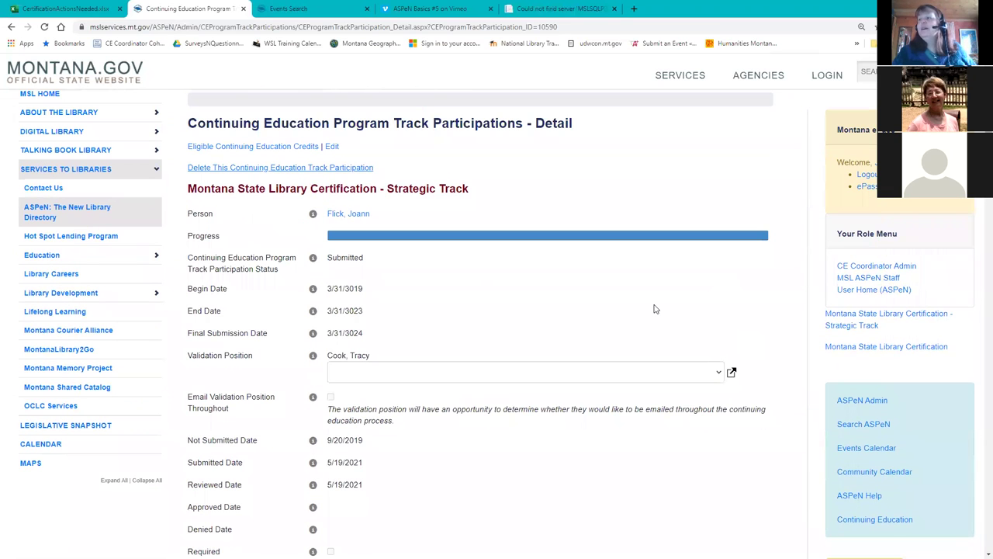
Go to the ASPeN Admin page to see the Program Track Participation list
{"action": "left_click", "coordinate": [868, 403]}
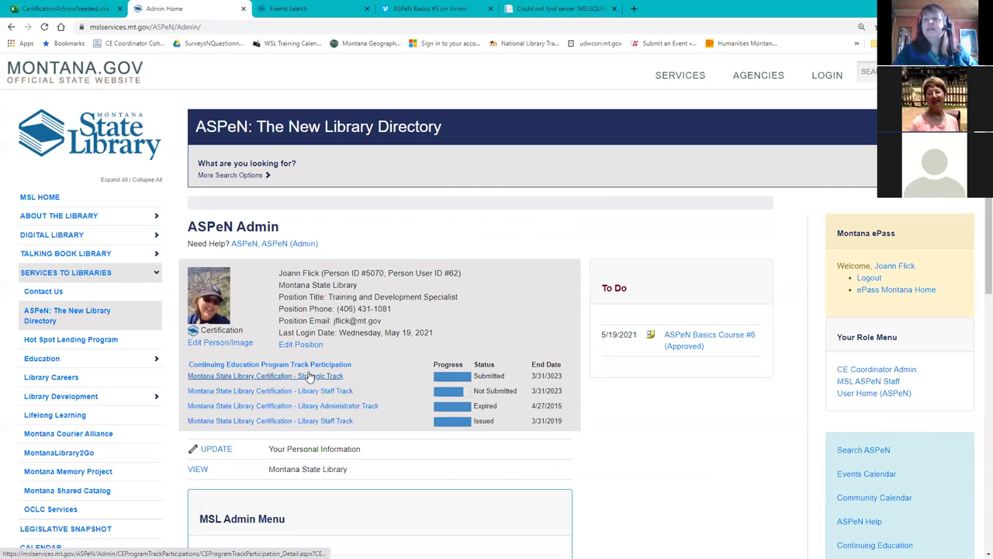
Open the issued Library Staff Track record and review its 113.0 applied credits by category
{"action": "left_click", "coordinate": [324, 423]}
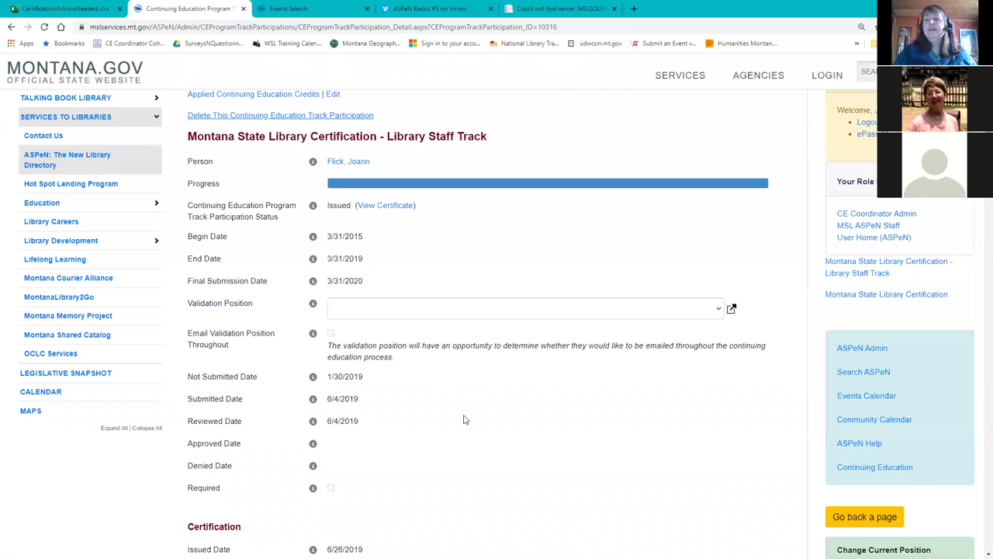
{"action": "scroll", "coordinate": [464, 420], "scroll_direction": "down", "scroll_amount": 6}
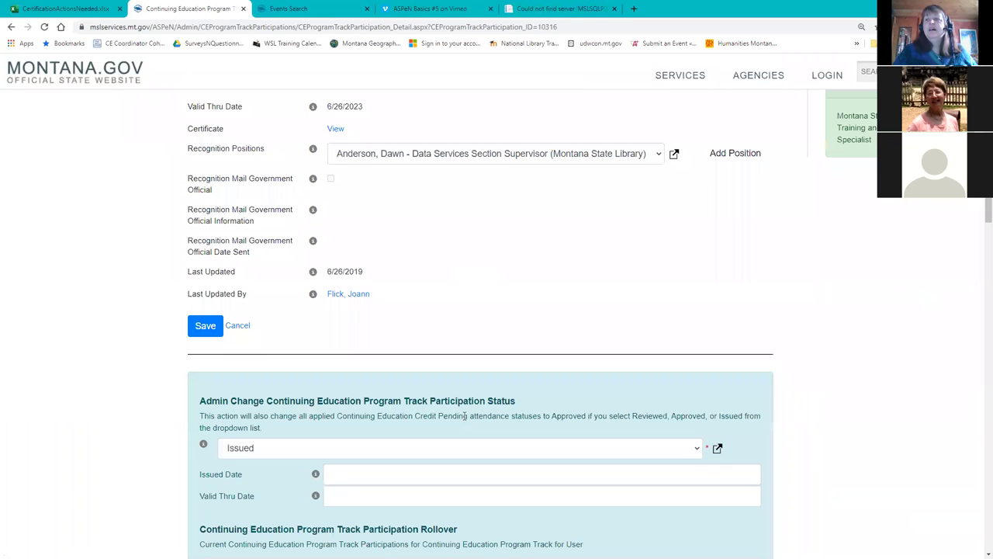
{"action": "scroll", "coordinate": [464, 416], "scroll_direction": "down", "scroll_amount": 6}
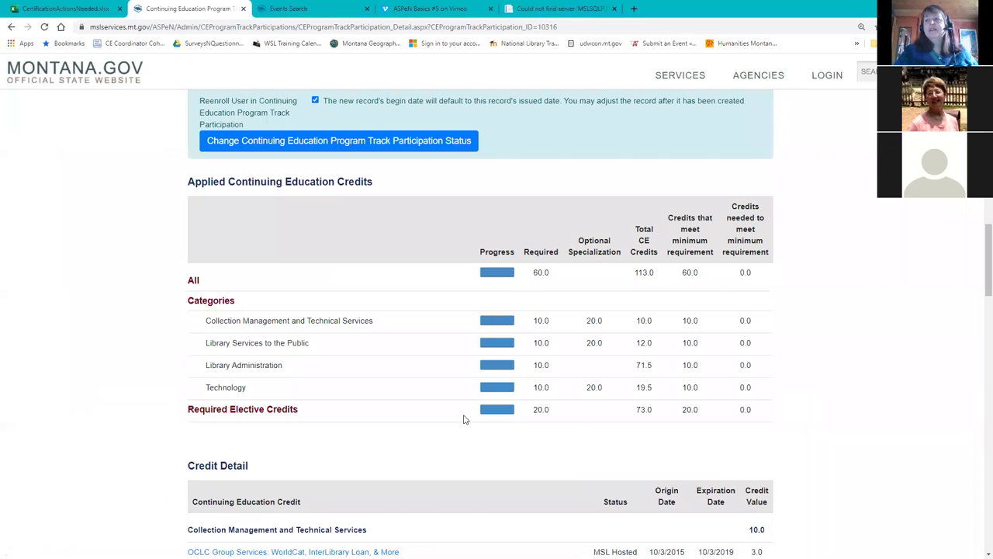
{"action": "scroll", "coordinate": [463, 419], "scroll_direction": "down", "scroll_amount": 1}
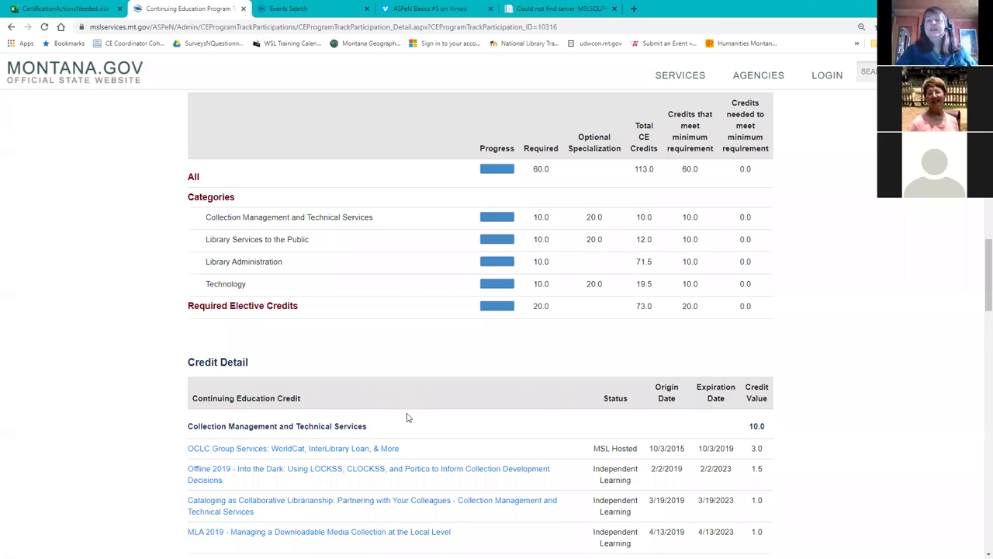
{"action": "scroll", "coordinate": [410, 417], "scroll_direction": "down", "scroll_amount": 2}
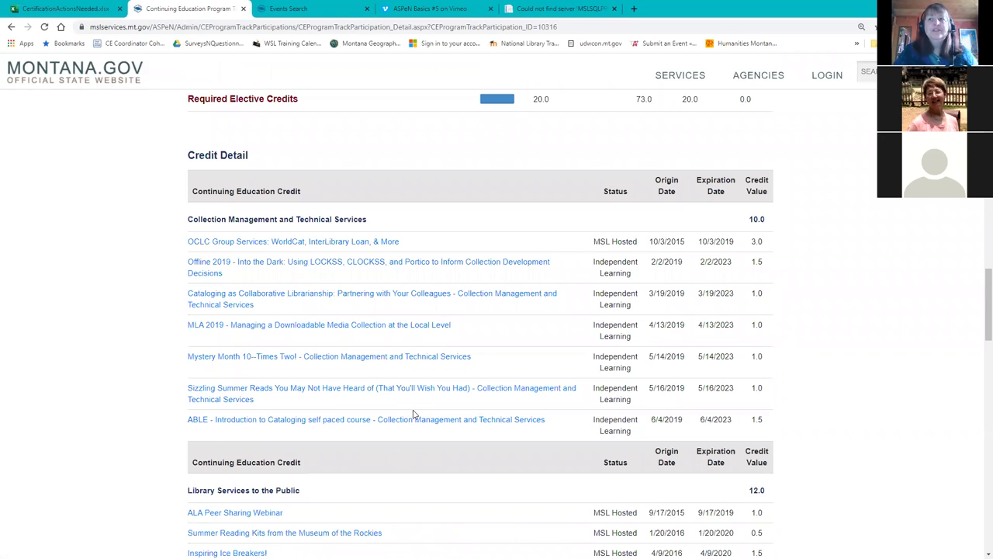
{"action": "scroll", "coordinate": [413, 415], "scroll_direction": "down", "scroll_amount": 1}
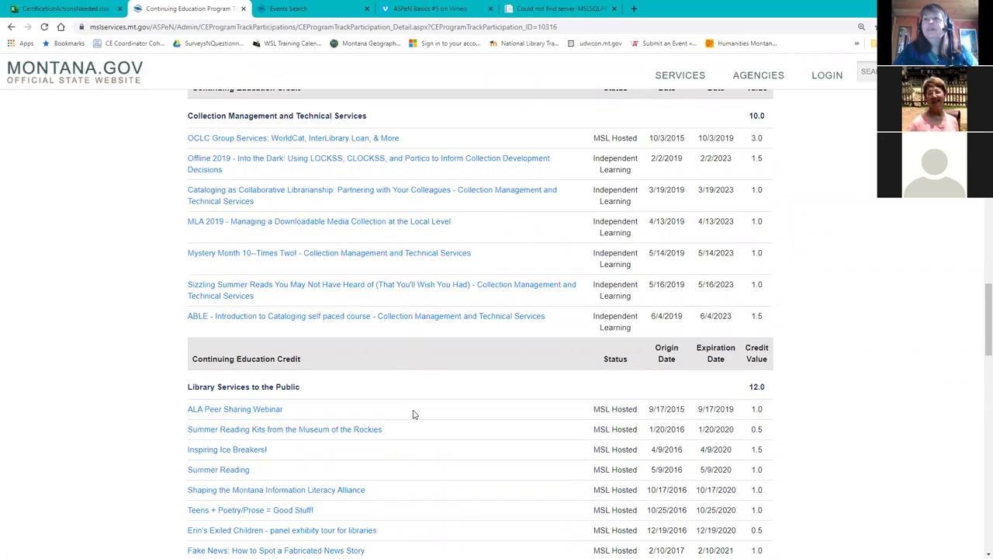
{"action": "scroll", "coordinate": [413, 415], "scroll_direction": "down", "scroll_amount": 1}
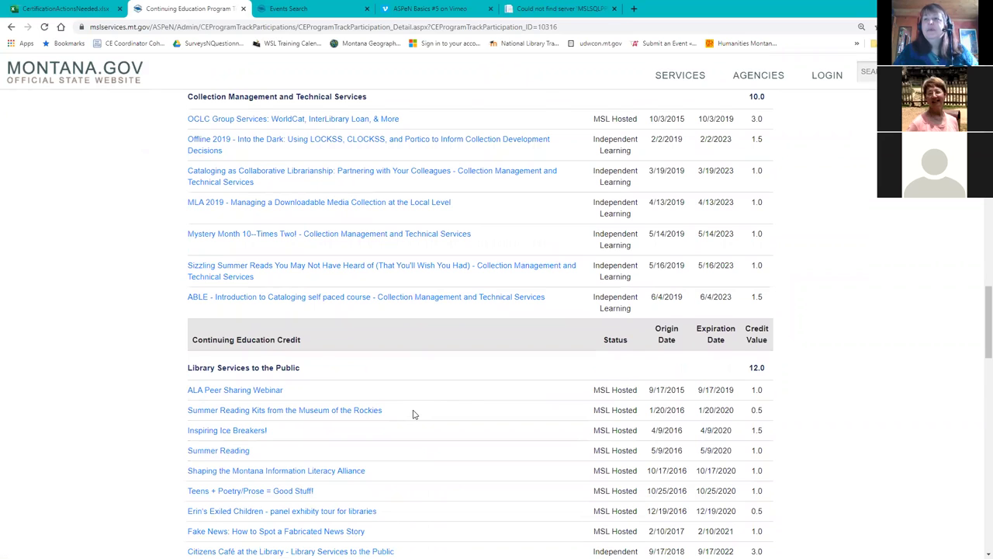
{"action": "scroll", "coordinate": [414, 415], "scroll_direction": "down", "scroll_amount": 2}
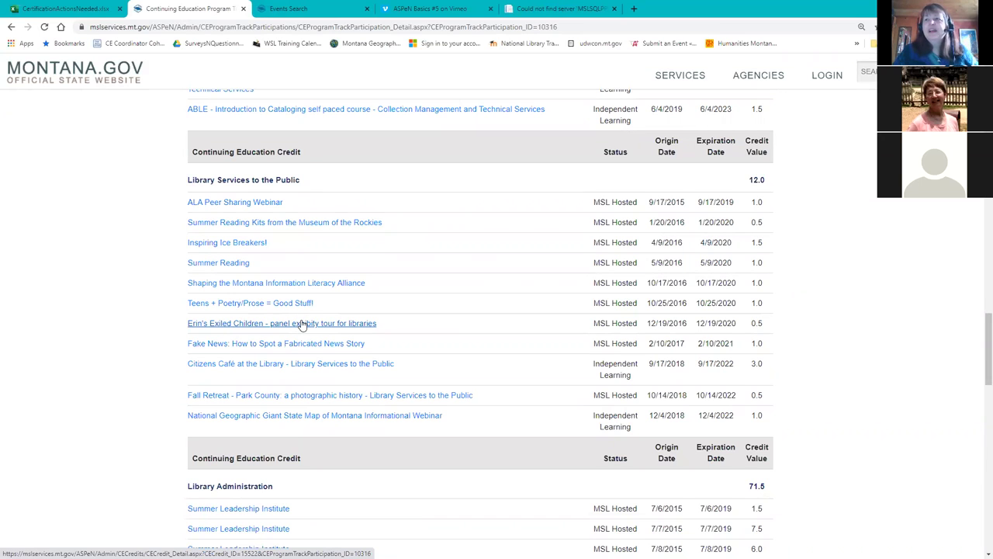
Open and review the 0.5-credit 'Erin's Exiled Children' panel exhibit tour credit, still Pending validation
{"action": "left_click", "coordinate": [302, 324]}
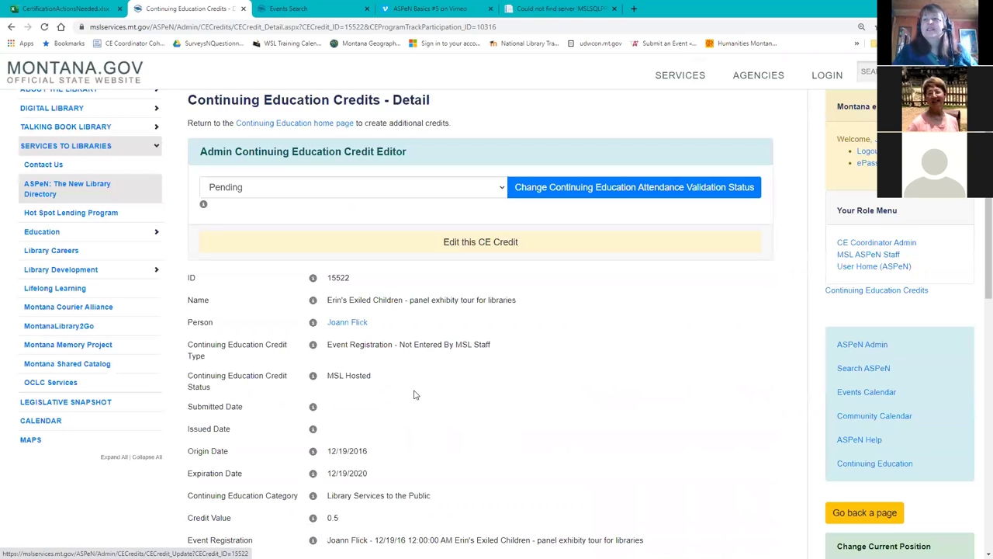
{"action": "scroll", "coordinate": [335, 366], "scroll_direction": "down", "scroll_amount": 4}
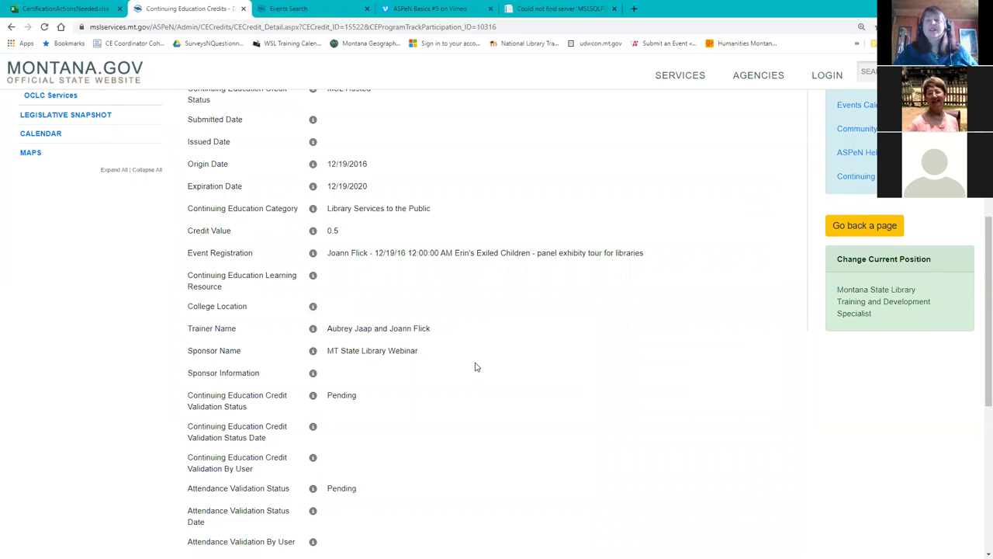
{"action": "scroll", "coordinate": [477, 366], "scroll_direction": "up", "scroll_amount": 1}
{"action": "scroll", "coordinate": [477, 366], "scroll_direction": "up", "scroll_amount": 5}
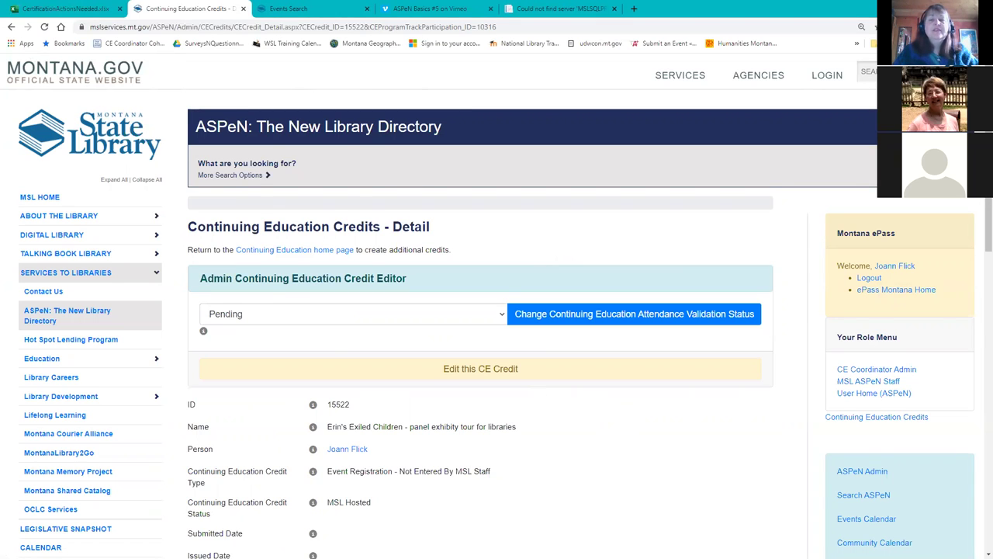
{"action": "scroll", "coordinate": [635, 422], "scroll_direction": "down", "scroll_amount": 1}
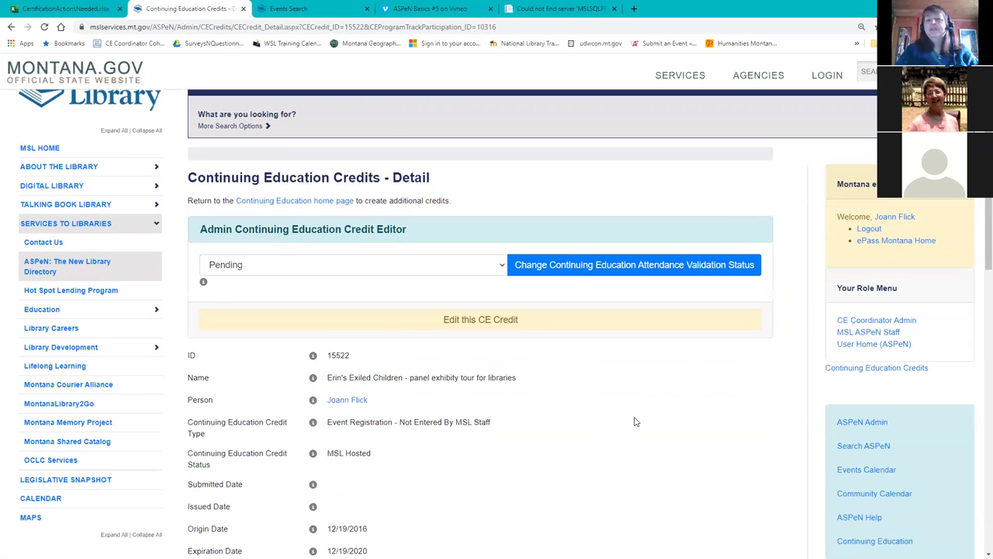
{"action": "scroll", "coordinate": [635, 421], "scroll_direction": "down", "scroll_amount": 2}
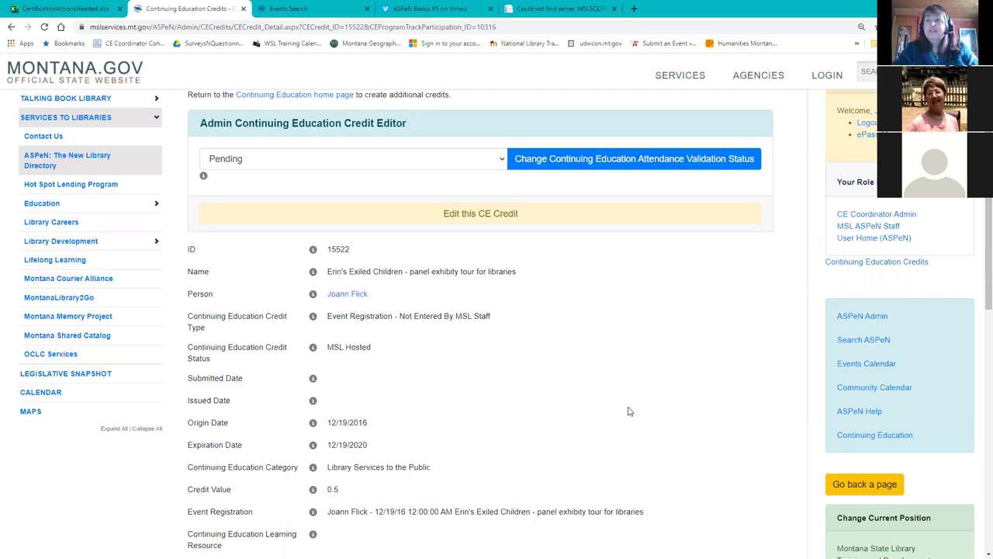
{"action": "scroll", "coordinate": [616, 402], "scroll_direction": "up", "scroll_amount": 2}
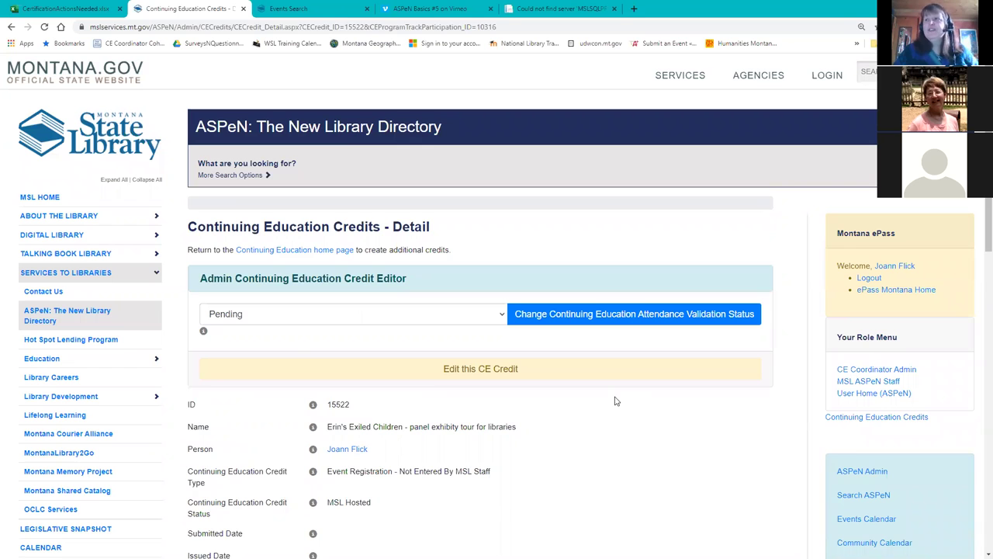
{"action": "scroll", "coordinate": [718, 439], "scroll_direction": "down", "scroll_amount": 2}
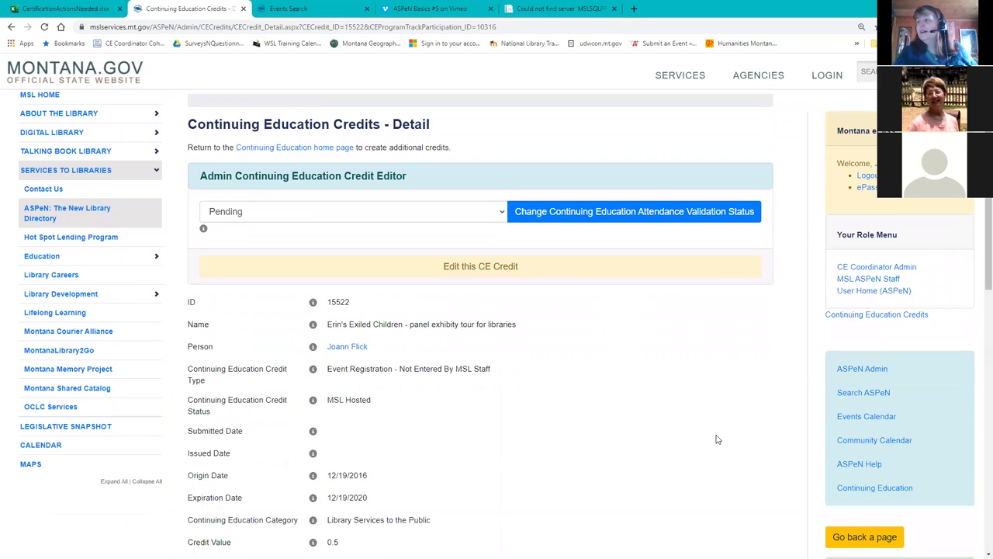
Start a new independent learning event titled 'Nicke Academy Pathways to Learning'
{"action": "scroll", "coordinate": [861, 485], "scroll_direction": "down", "scroll_amount": 1}
{"action": "left_click", "coordinate": [872, 436]}
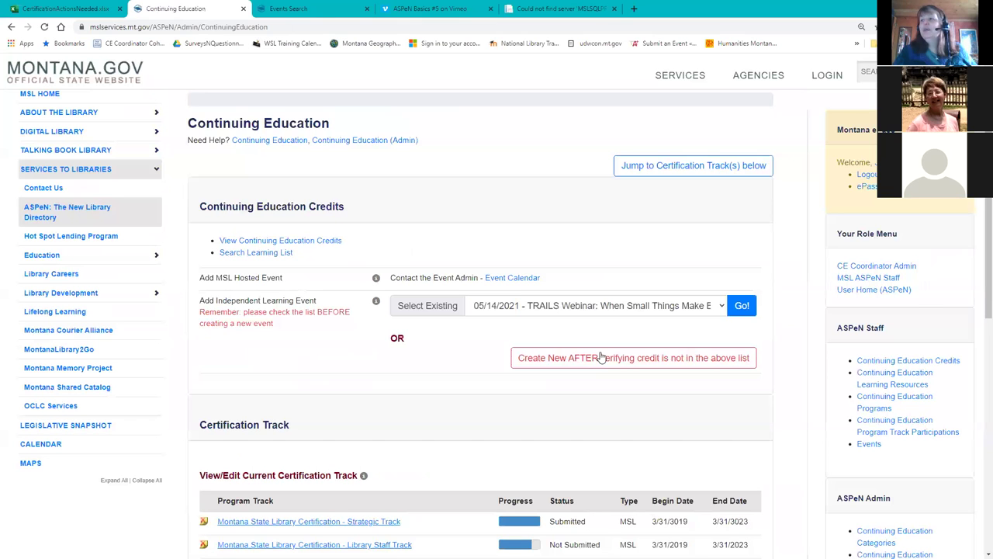
{"action": "left_click", "coordinate": [601, 358]}
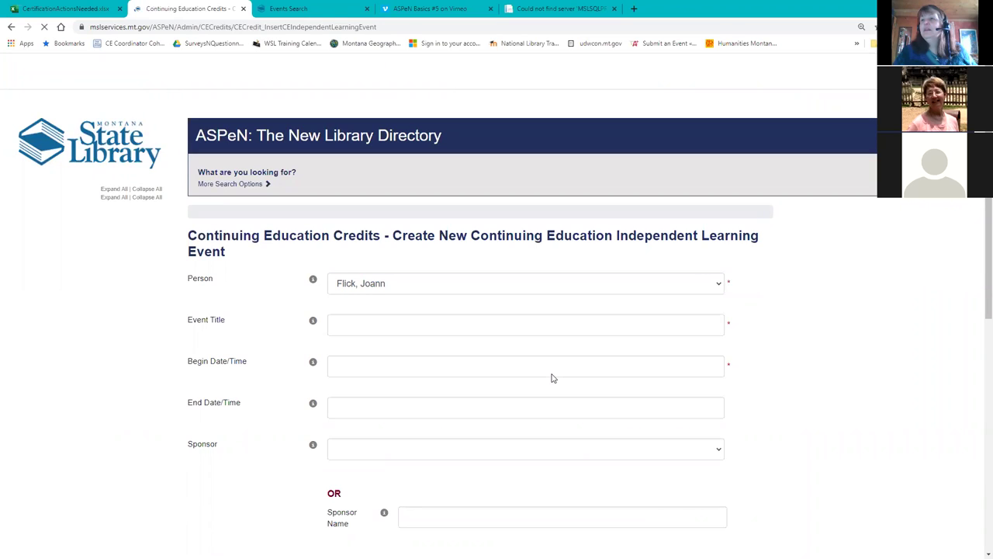
{"action": "left_click", "coordinate": [353, 327]}
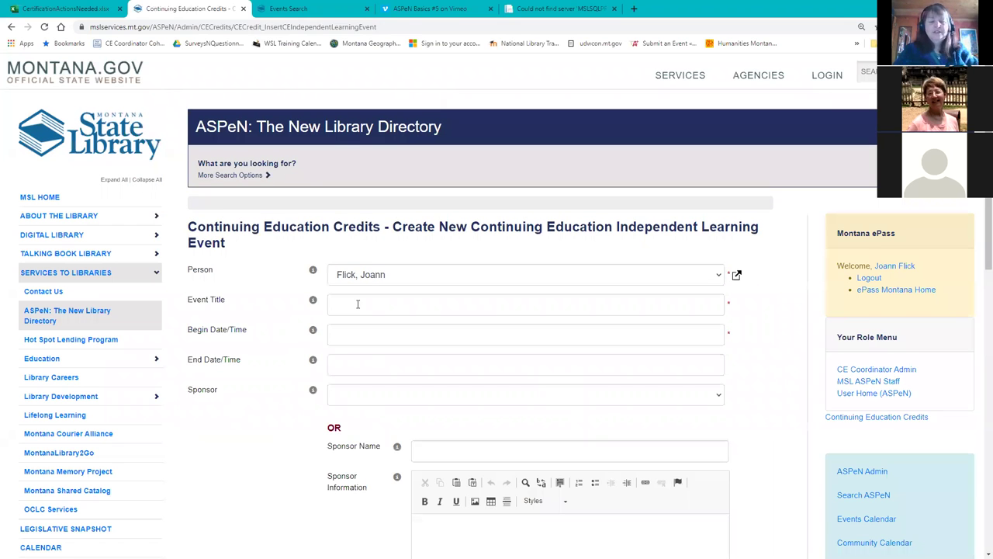
{"action": "left_click", "coordinate": [357, 304]}
{"action": "type", "text": "Nick"}
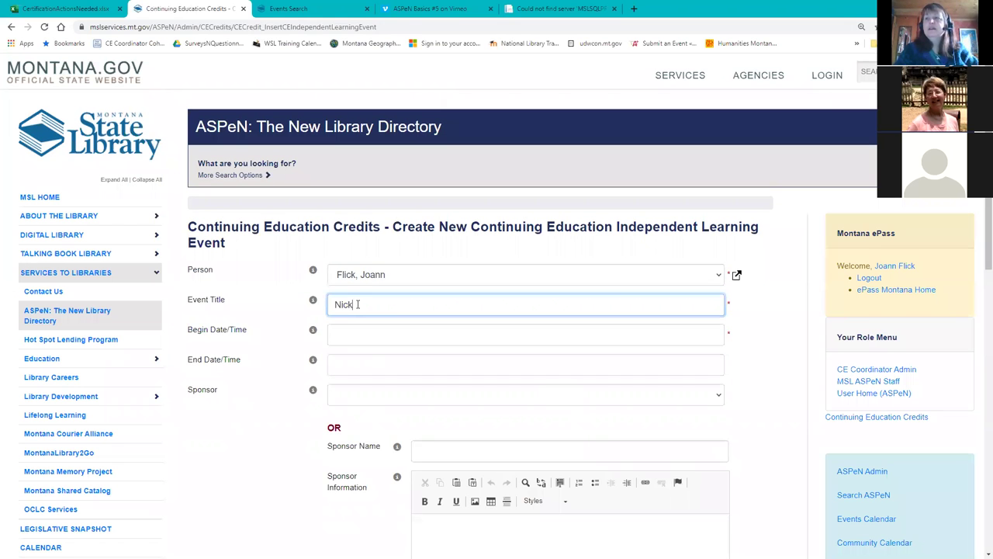
{"action": "key", "text": "BackSpace"}
{"action": "type", "text": "he Academy Pathways to "}
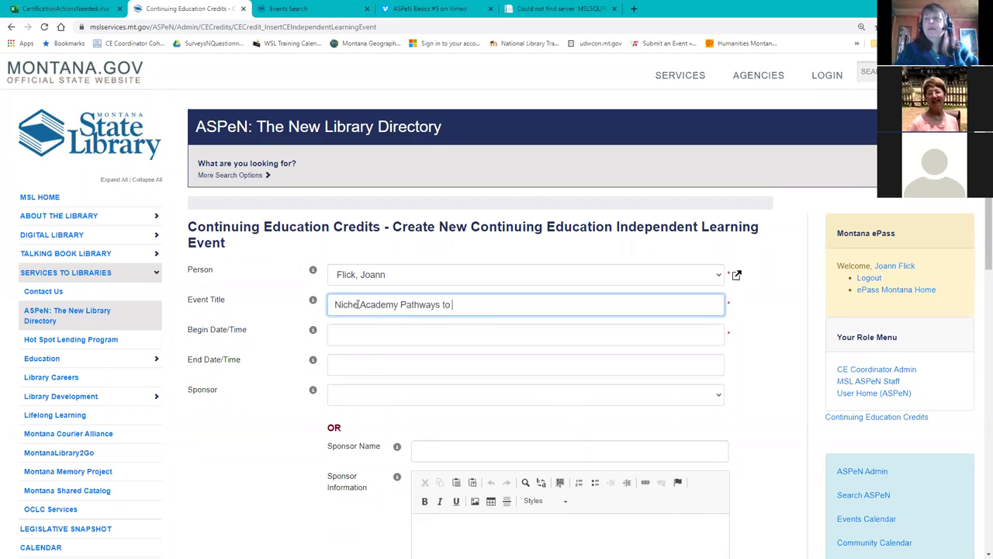
{"action": "type", "text": "Learning"}
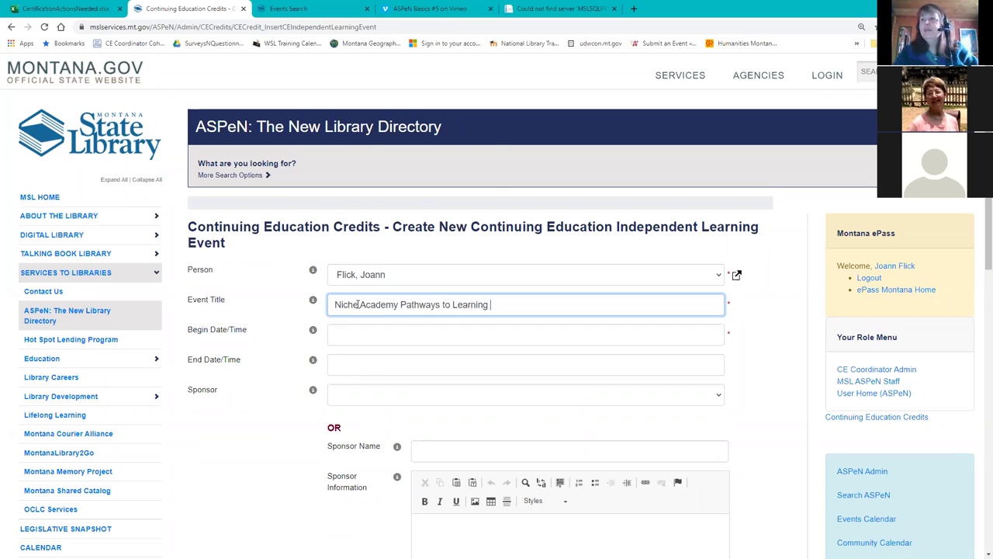
Set the event to begin 05/19/2021 and end 05/19/2021 at 01:30 pm
{"action": "left_click", "coordinate": [337, 334]}
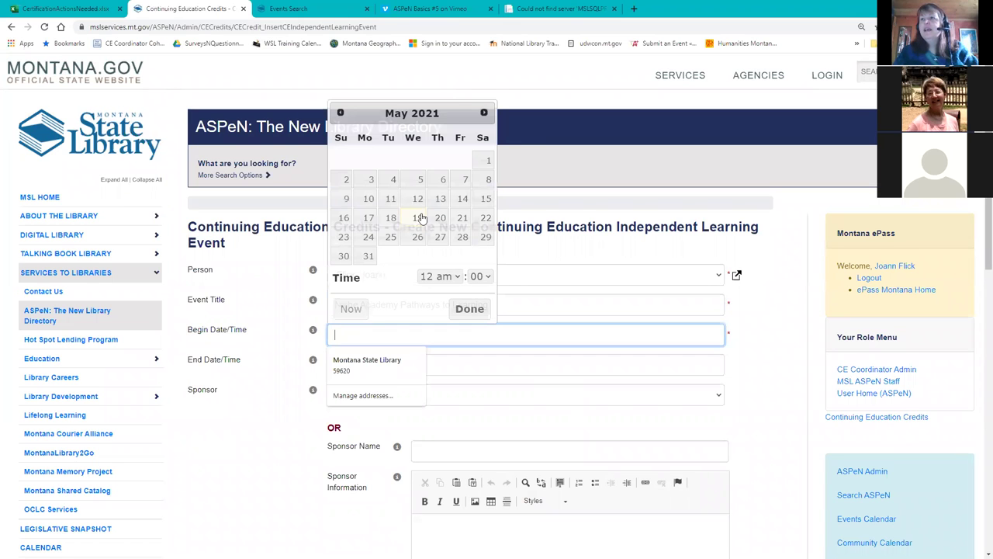
{"action": "left_click", "coordinate": [442, 275]}
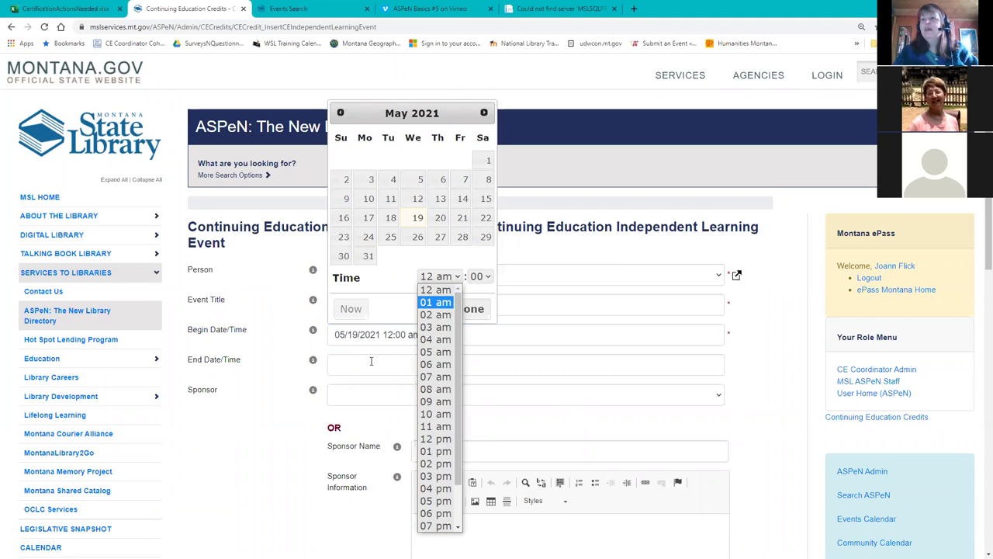
{"action": "left_click", "coordinate": [395, 360]}
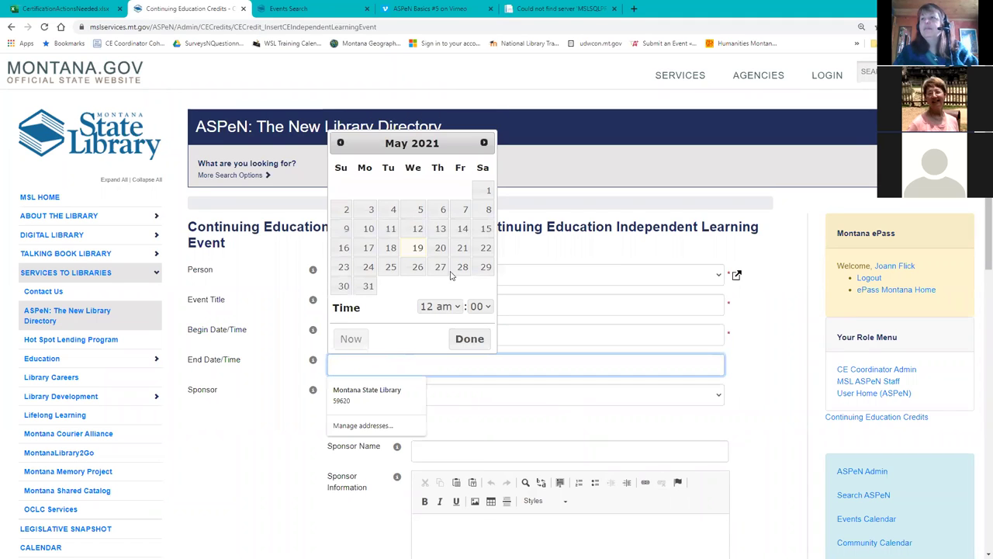
{"action": "left_click", "coordinate": [484, 266]}
{"action": "left_click", "coordinate": [480, 306]}
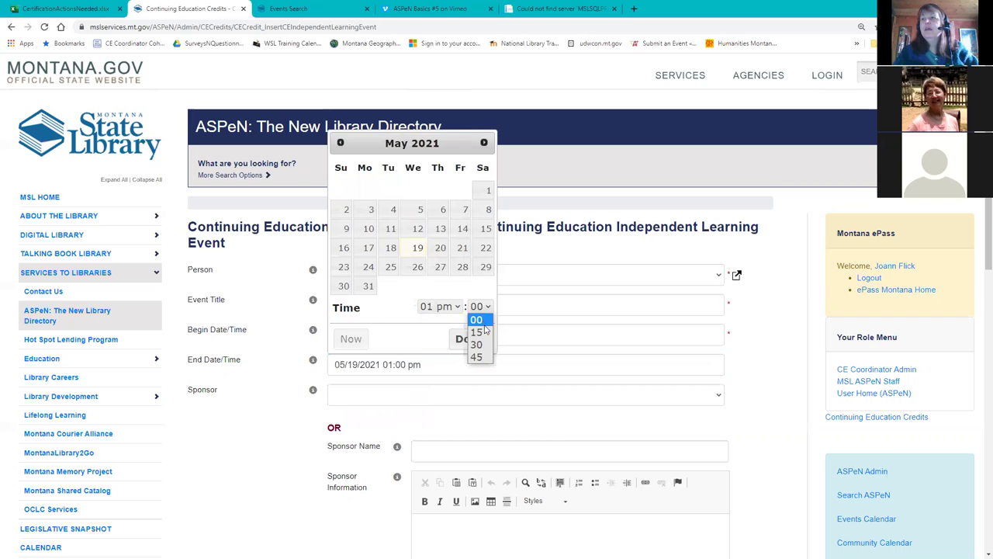
{"action": "left_click", "coordinate": [478, 344]}
{"action": "left_click", "coordinate": [453, 382]}
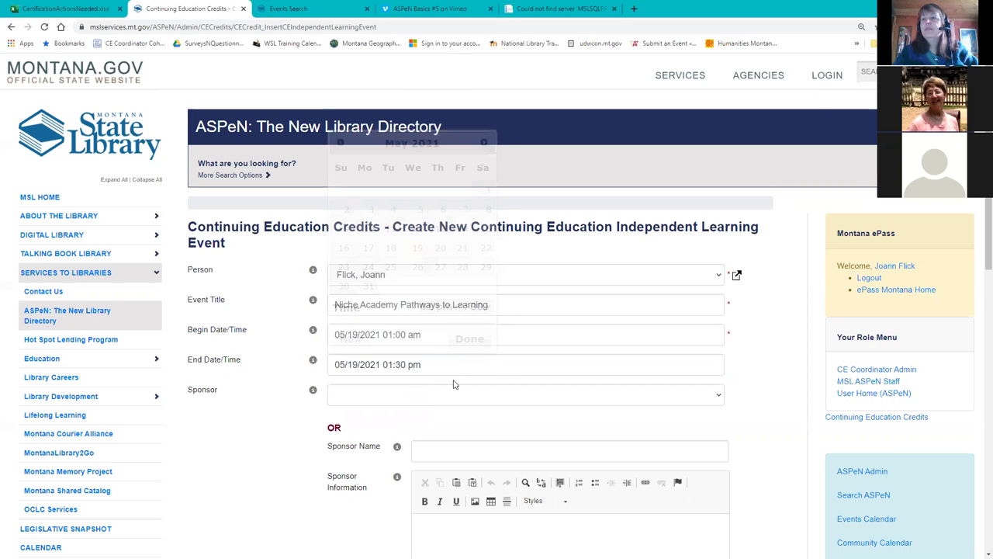
Search the Sponsor dropdown list for the College of DuPage organisation
{"action": "left_click", "coordinate": [376, 395]}
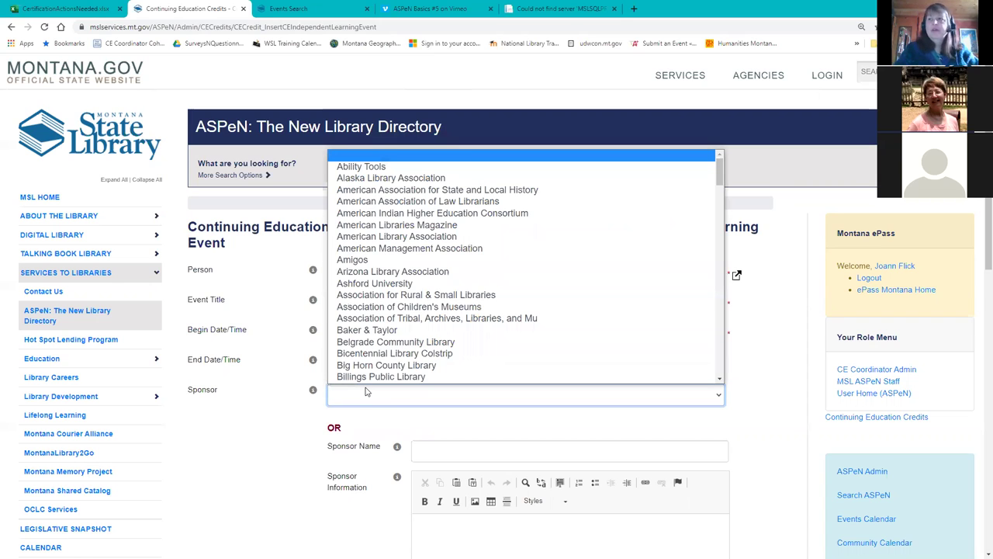
{"action": "type", "text": "col"}
{"action": "scroll", "coordinate": [384, 380], "scroll_direction": "down", "scroll_amount": 1}
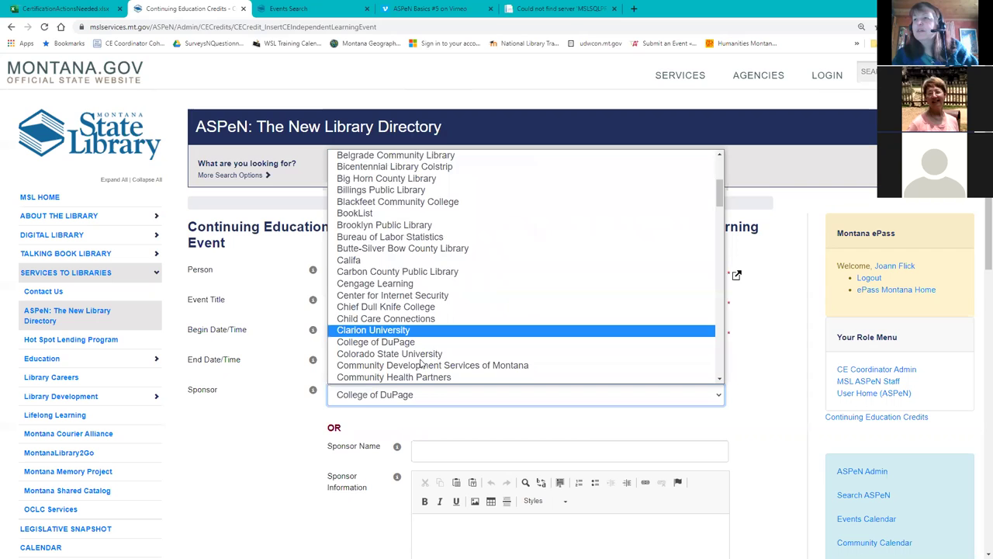
{"action": "scroll", "coordinate": [423, 364], "scroll_direction": "down", "scroll_amount": 8}
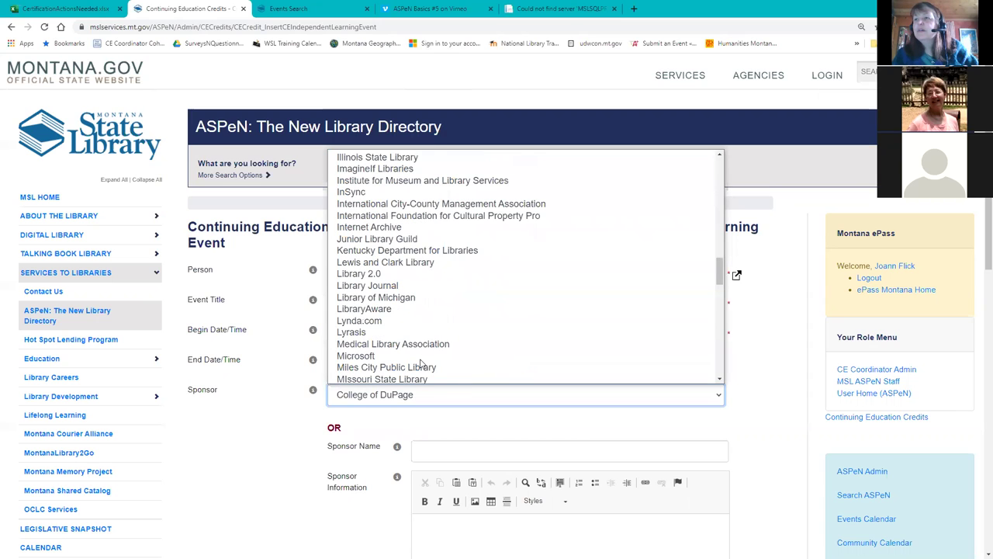
{"action": "type", "text": "o"}
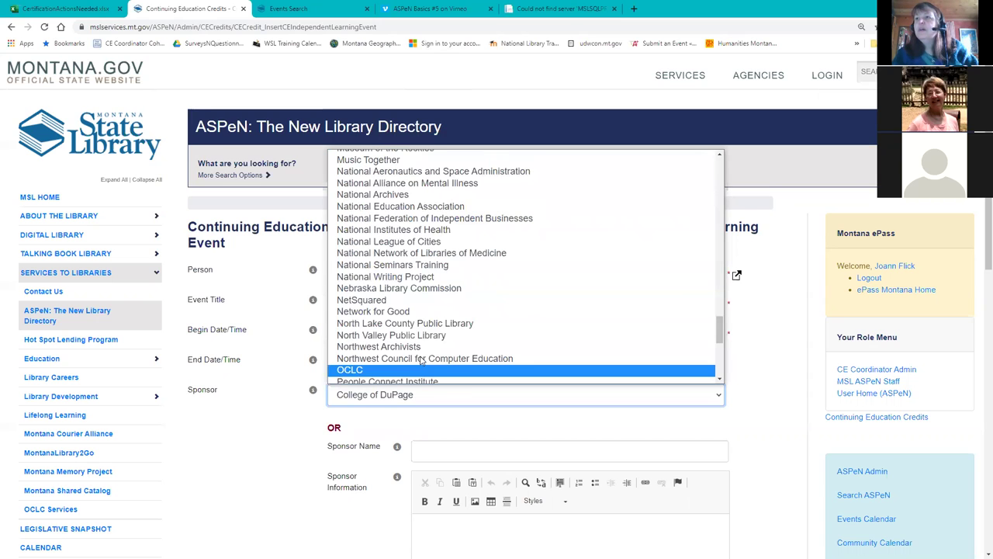
{"action": "scroll", "coordinate": [421, 360], "scroll_direction": "up", "scroll_amount": 20}
{"action": "scroll", "coordinate": [421, 361], "scroll_direction": "down", "scroll_amount": 4}
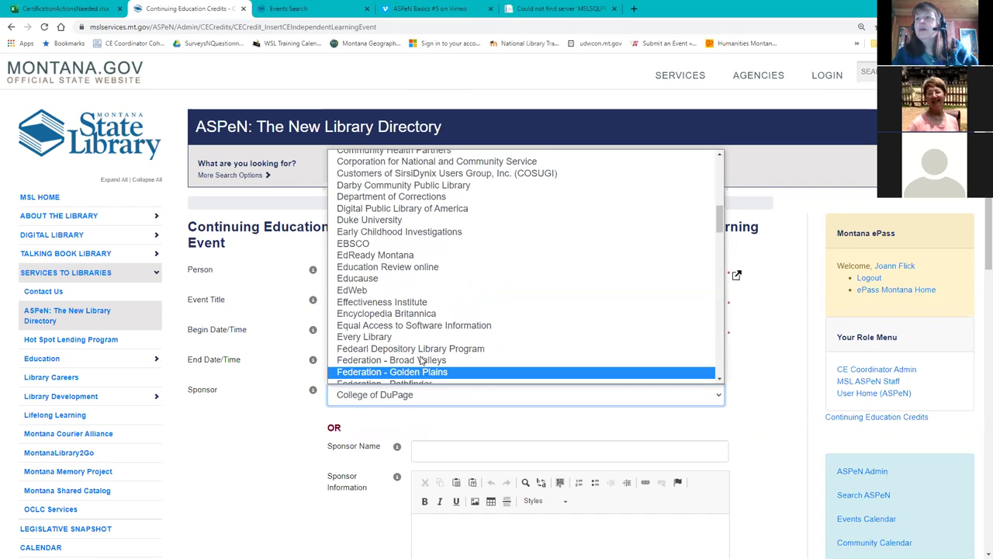
{"action": "scroll", "coordinate": [412, 349], "scroll_direction": "down", "scroll_amount": 5}
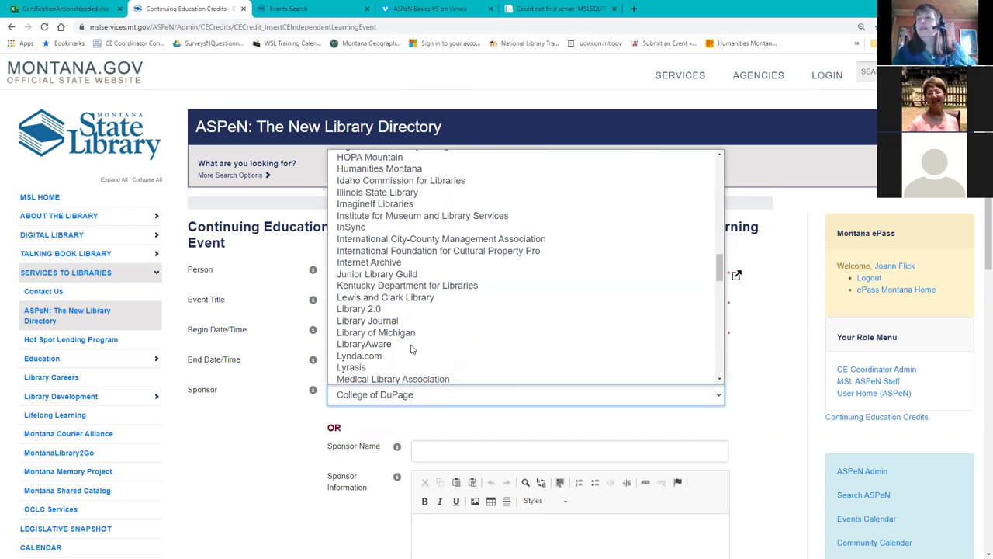
{"action": "scroll", "coordinate": [423, 399], "scroll_direction": "down", "scroll_amount": 15}
Reset the Sponsor dropdown to blank and enter 'COSLA CE Cohort' as the sponsor name
{"action": "left_click", "coordinate": [414, 395]}
{"action": "left_click", "coordinate": [414, 396]}
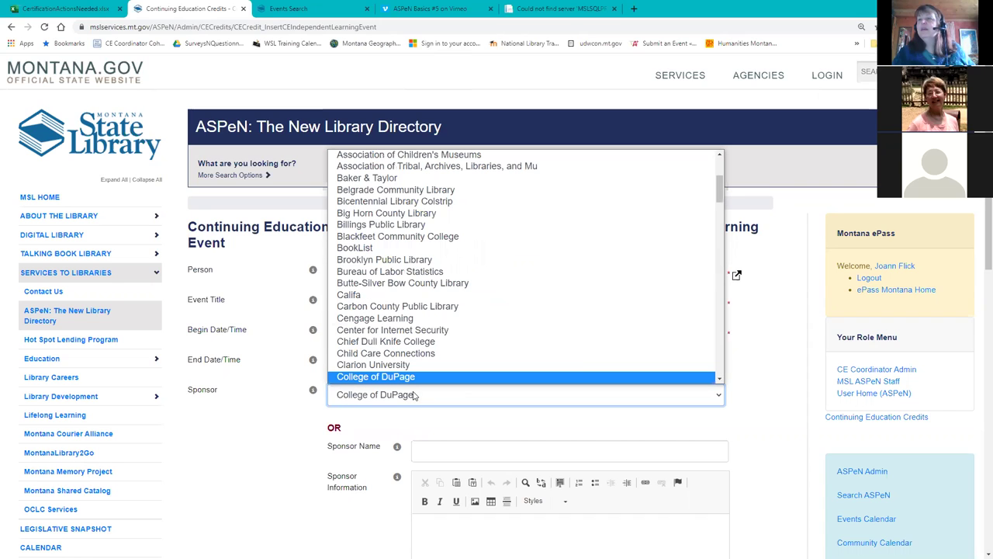
{"action": "scroll", "coordinate": [686, 341], "scroll_direction": "down", "scroll_amount": 1}
{"action": "left_click_drag", "start_coordinate": [717, 193], "coordinate": [718, 108]}
{"action": "left_click", "coordinate": [414, 156]}
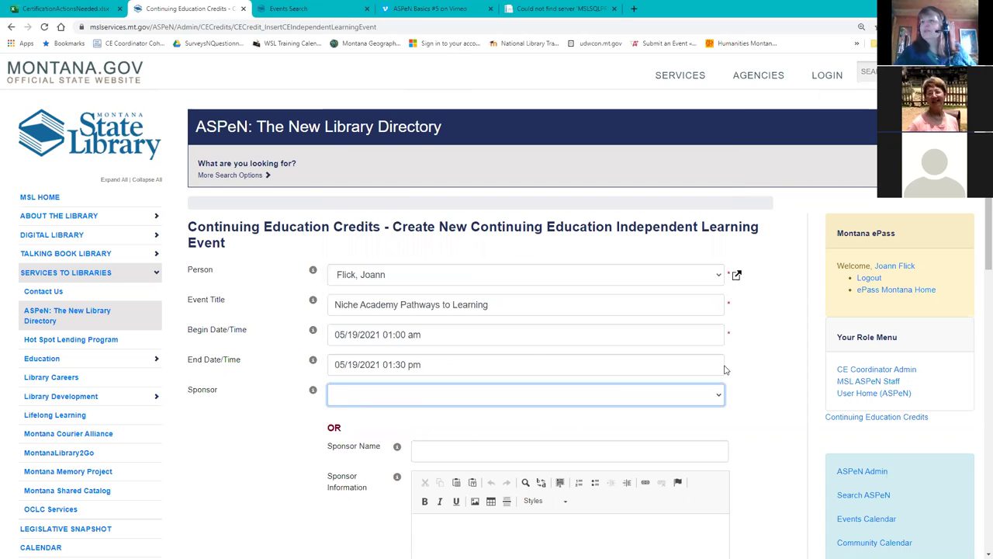
{"action": "left_click", "coordinate": [574, 451]}
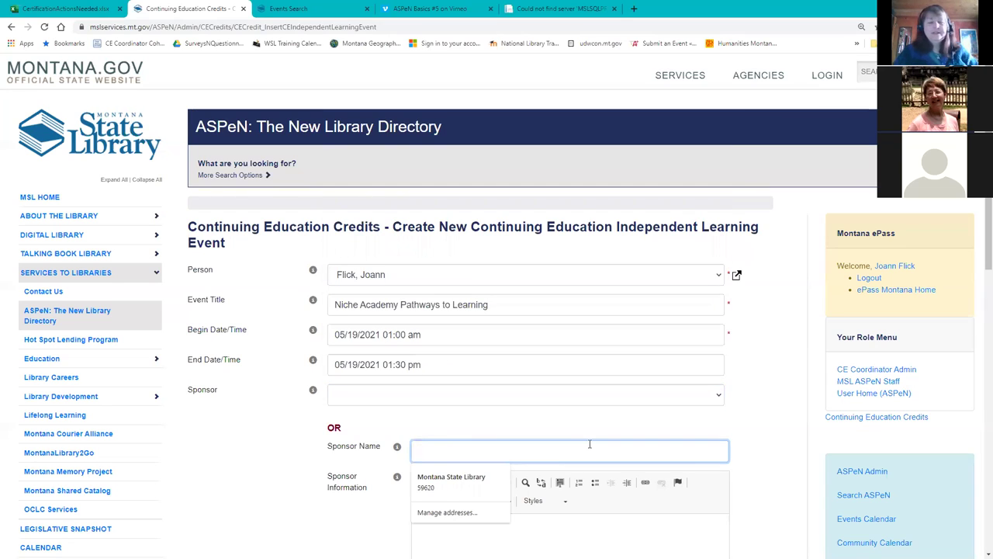
{"action": "type", "text": "Ch"}
{"action": "type", "text": "SLA CE "}
{"action": "type", "text": "Cohor"}
{"action": "type", "text": "t"}
Enter the trainer's full name in the Trainer Name field
{"action": "scroll", "coordinate": [414, 380], "scroll_direction": "down", "scroll_amount": 4}
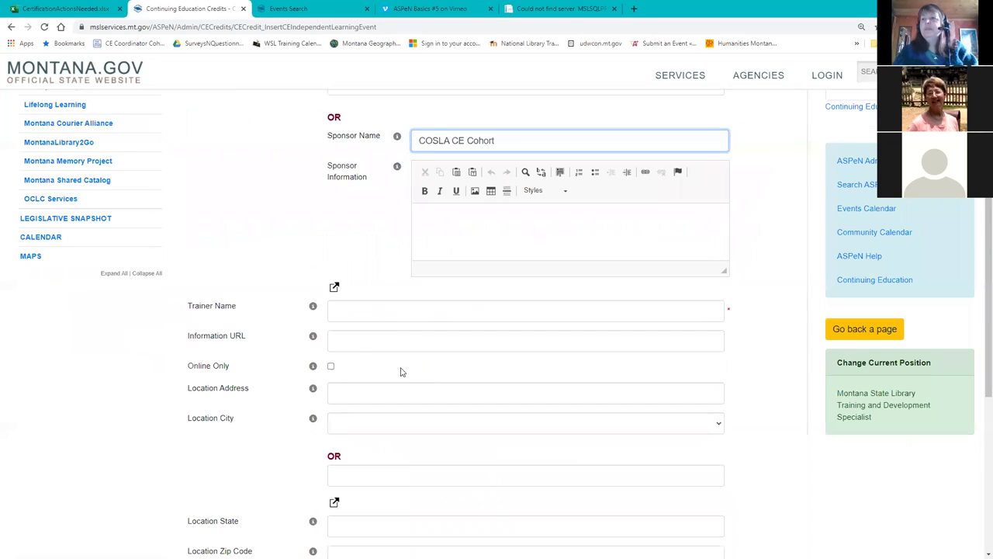
{"action": "left_click", "coordinate": [564, 316]}
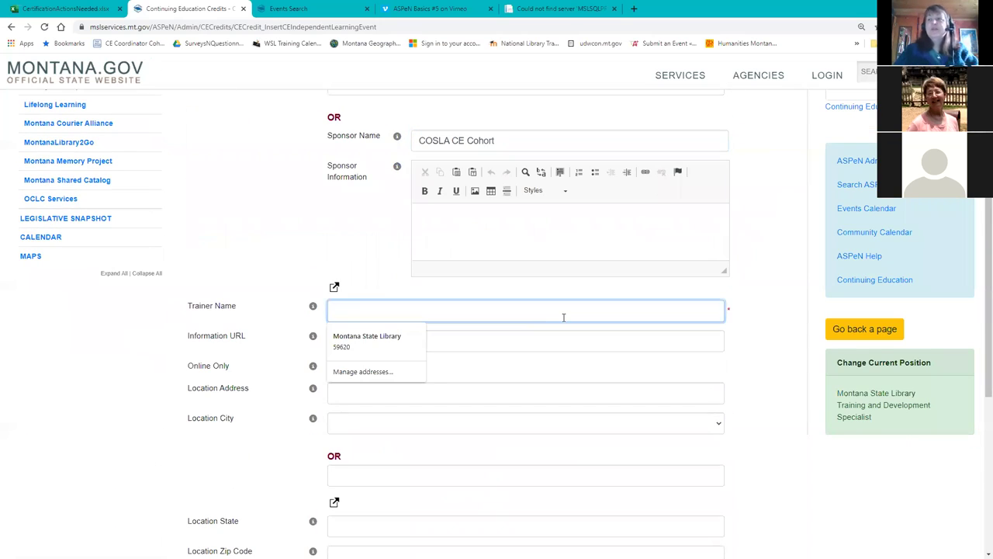
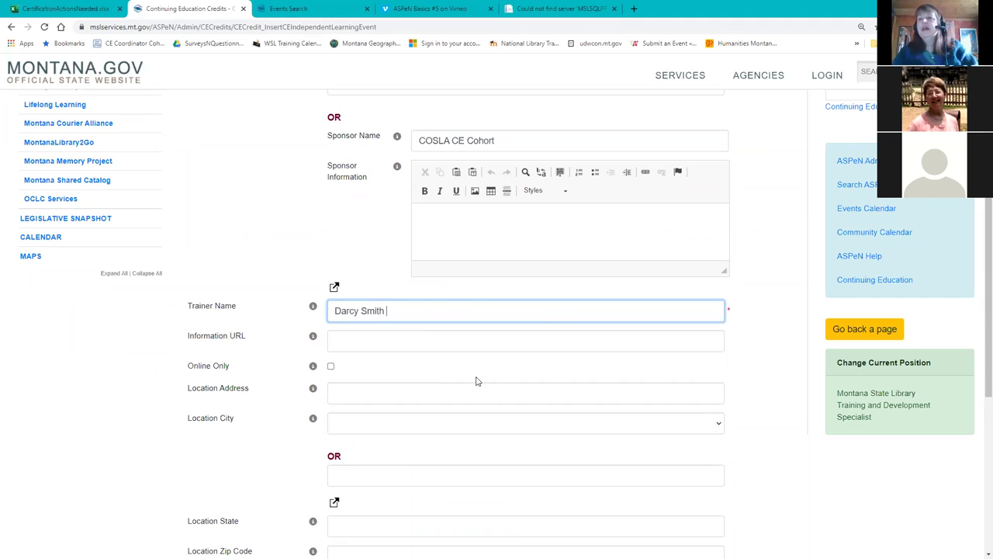
{"action": "scroll", "coordinate": [426, 364], "scroll_direction": "down", "scroll_amount": 1}
{"action": "scroll", "coordinate": [434, 349], "scroll_direction": "down", "scroll_amount": 3}
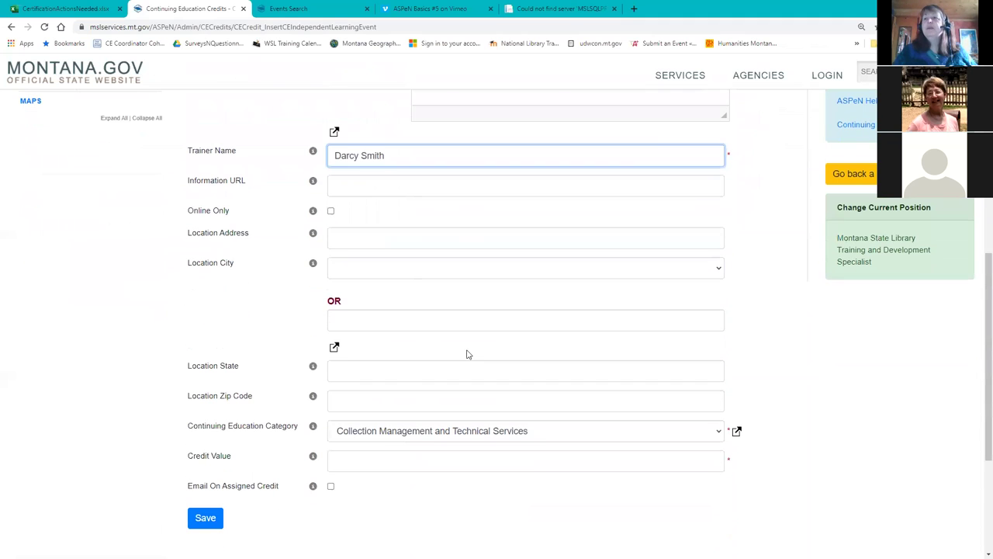
{"action": "scroll", "coordinate": [434, 351], "scroll_direction": "down", "scroll_amount": 1}
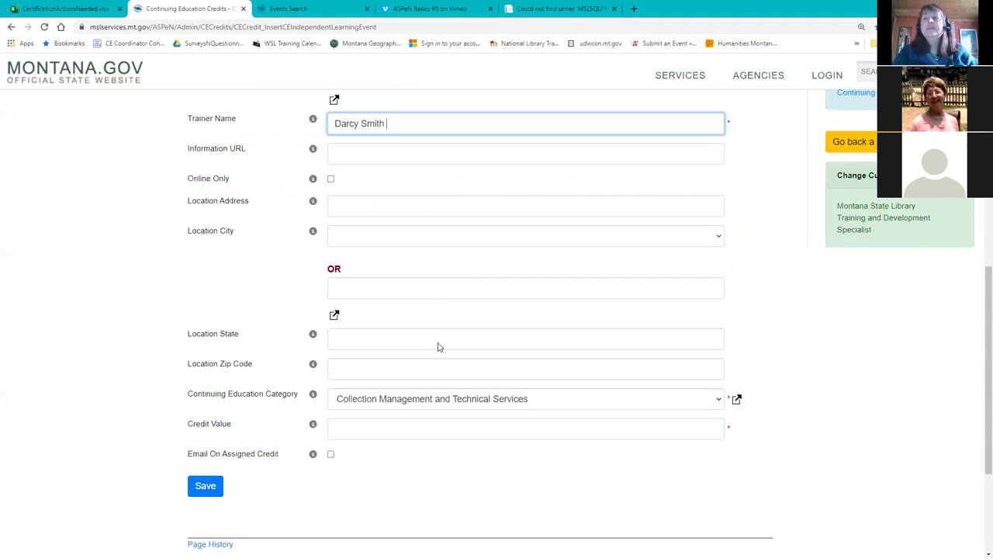
{"action": "scroll", "coordinate": [437, 347], "scroll_direction": "down", "scroll_amount": 1}
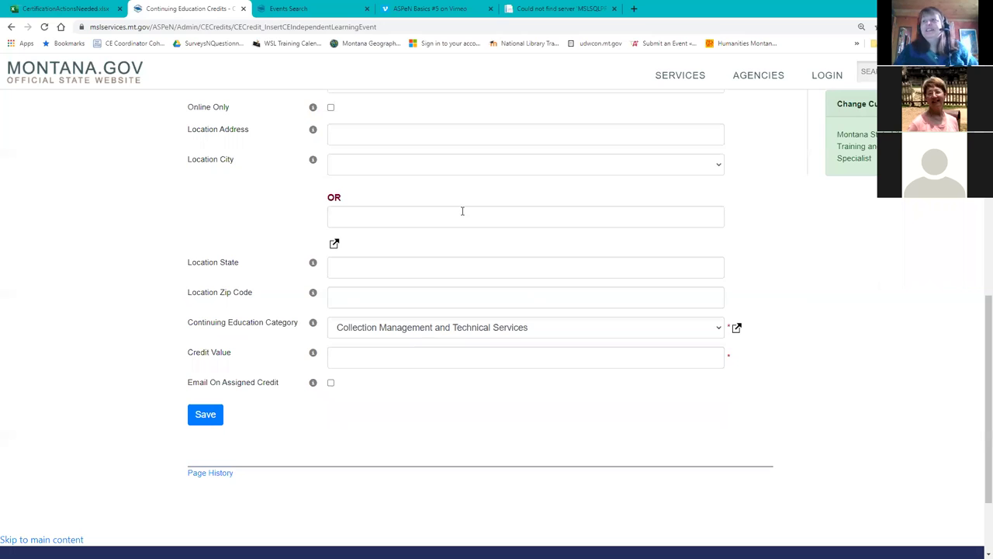
Choose the Technology continuing education category and set the credit value to .5
{"action": "scroll", "coordinate": [530, 257], "scroll_direction": "down", "scroll_amount": 2}
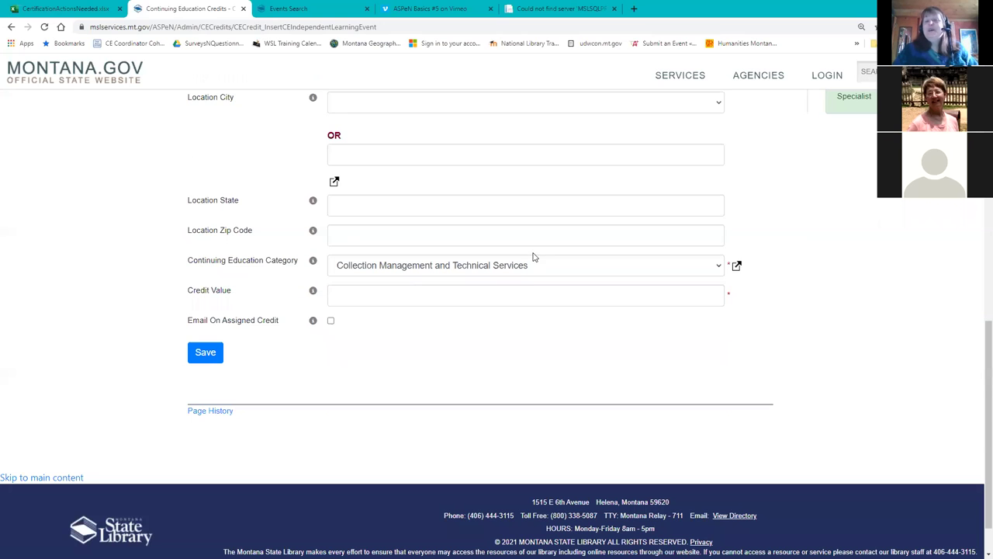
{"action": "left_click", "coordinate": [719, 266]}
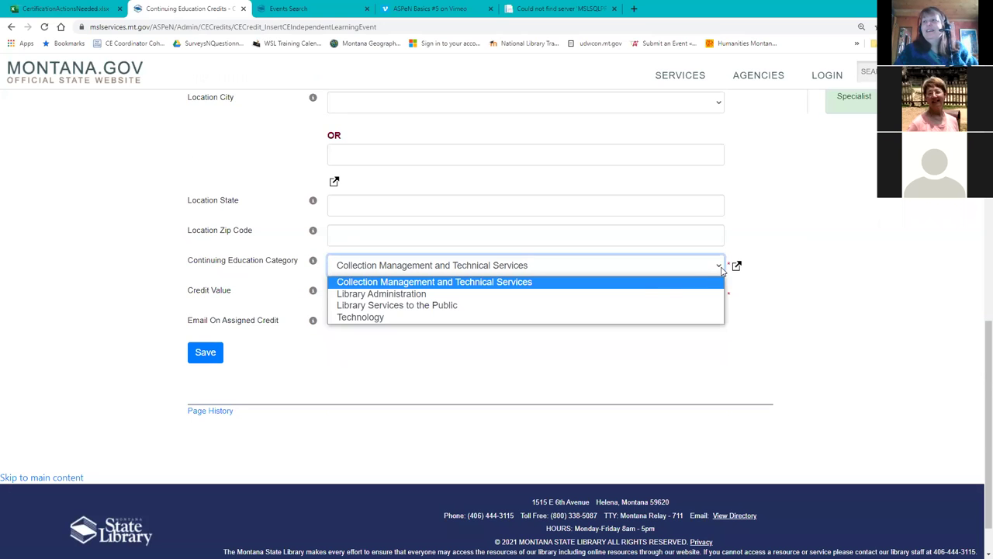
{"action": "left_click", "coordinate": [537, 317]}
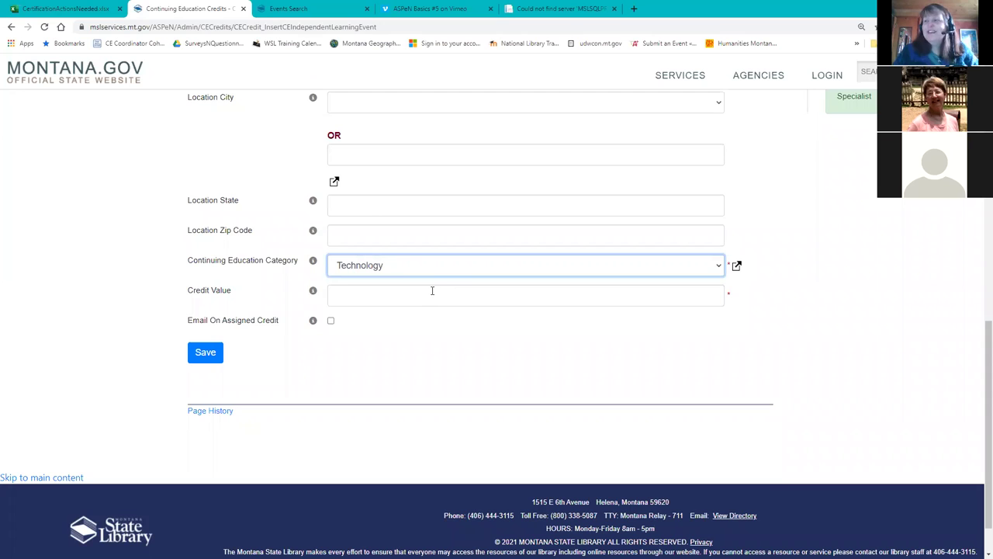
{"action": "left_click", "coordinate": [388, 293]}
{"action": "type", "text": "."}
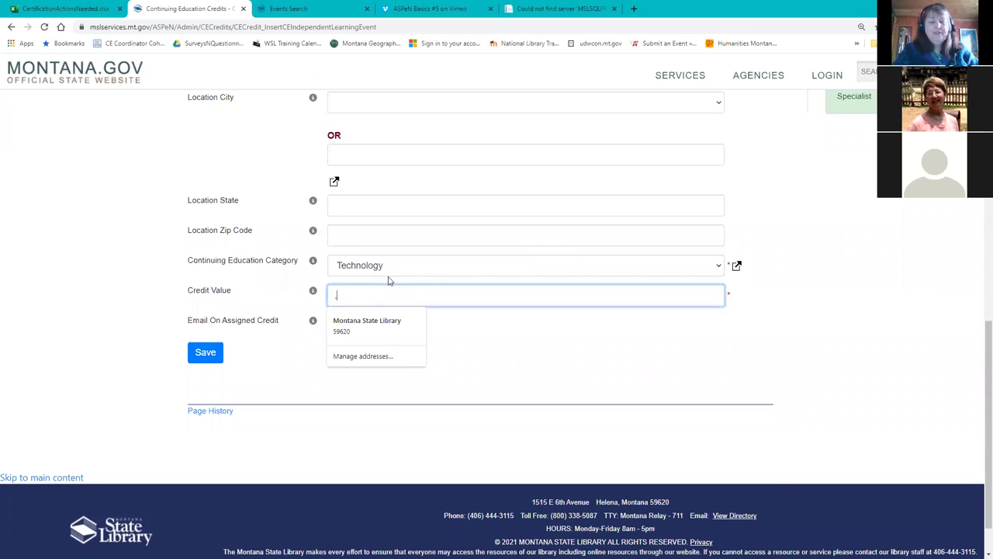
{"action": "type", "text": "05"}
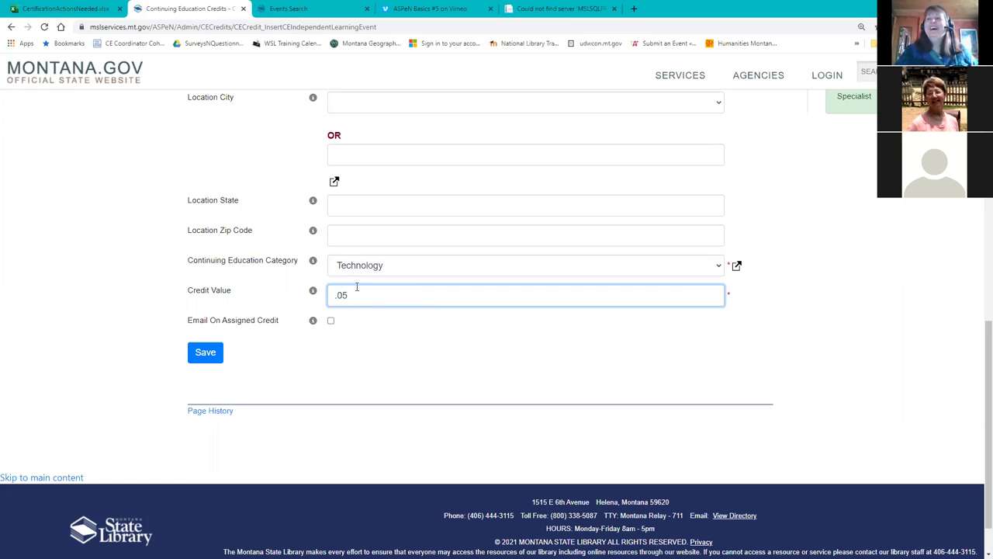
{"action": "key", "text": "BackSpace"}
{"action": "key", "text": "BackSpace"}
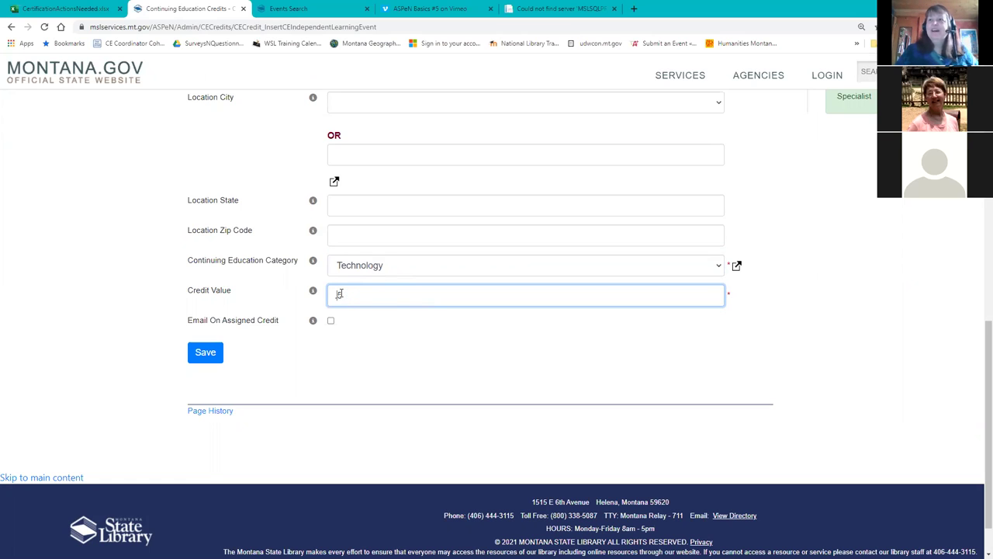
{"action": "type", "text": "5"}
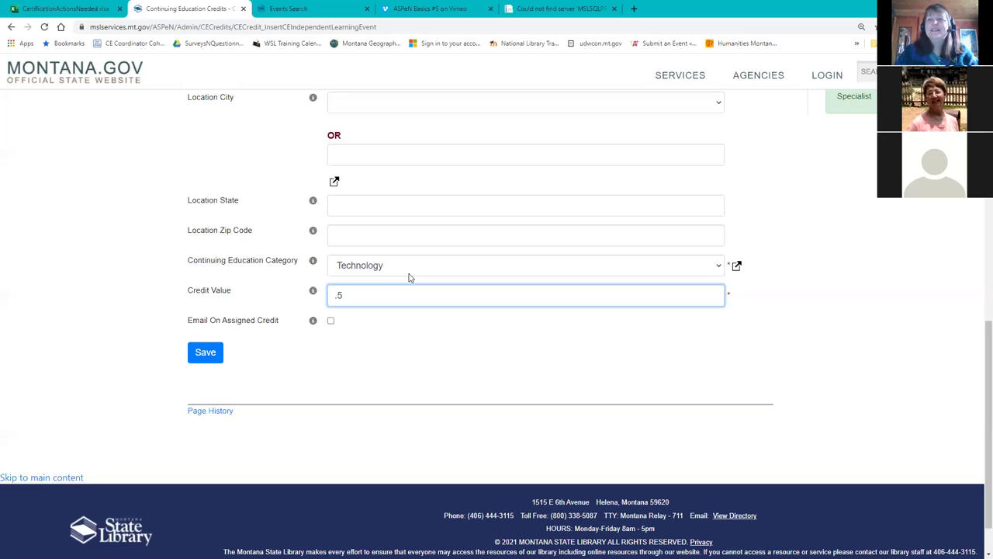
{"action": "scroll", "coordinate": [487, 282], "scroll_direction": "up", "scroll_amount": 3}
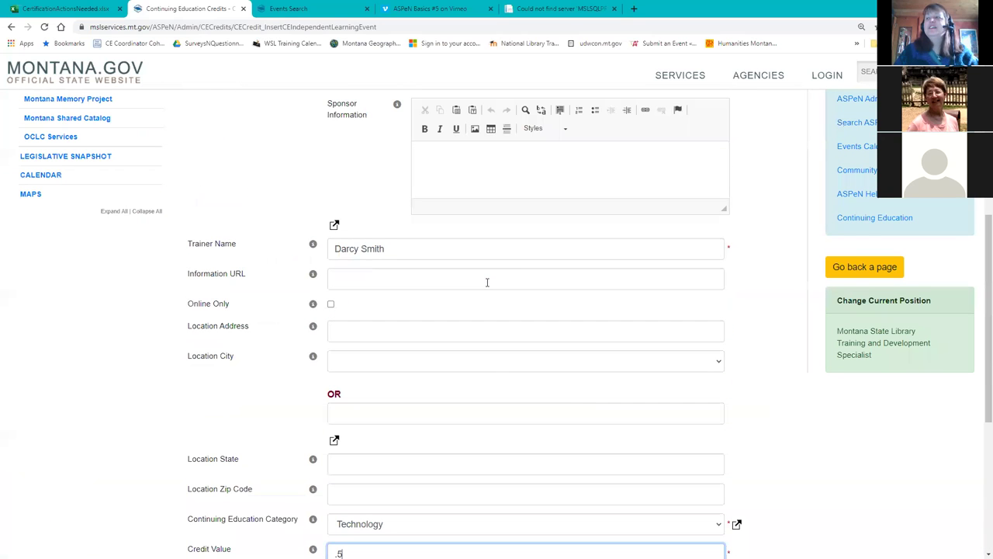
{"action": "scroll", "coordinate": [487, 283], "scroll_direction": "down", "scroll_amount": 1}
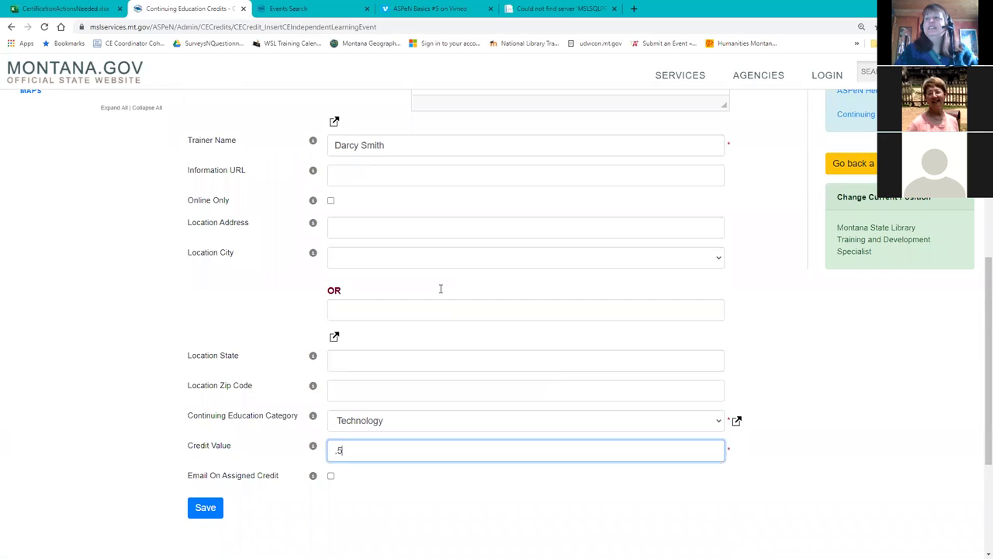
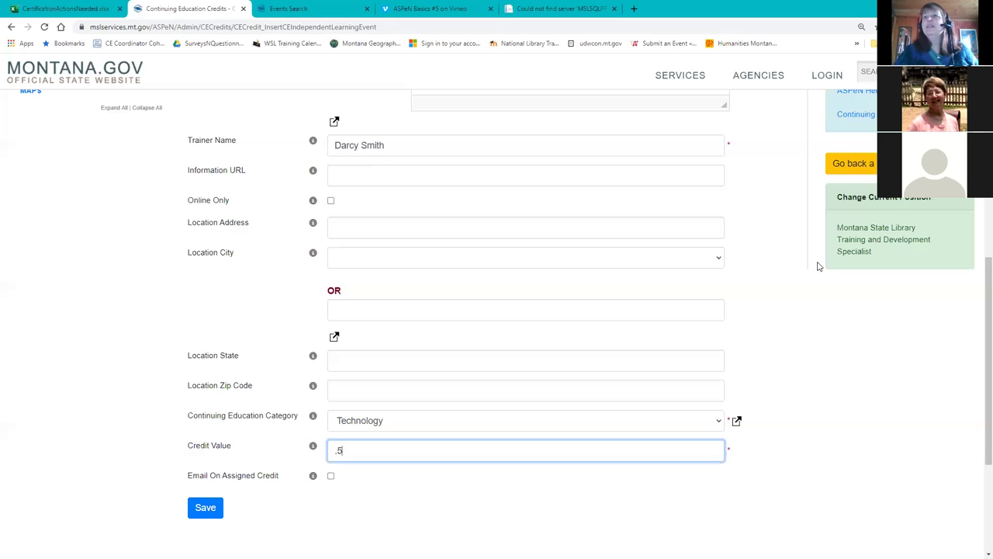
Go from the independent learning event form to Continuing Education and scroll to the Certification Track table
{"action": "scroll", "coordinate": [628, 298], "scroll_direction": "up", "scroll_amount": 10}
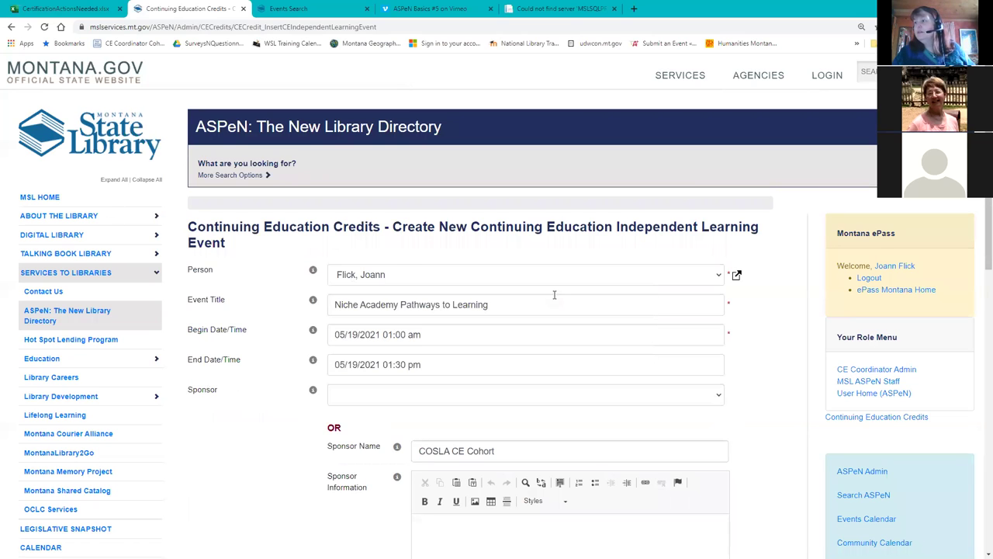
{"action": "scroll", "coordinate": [860, 503], "scroll_direction": "down", "scroll_amount": 3}
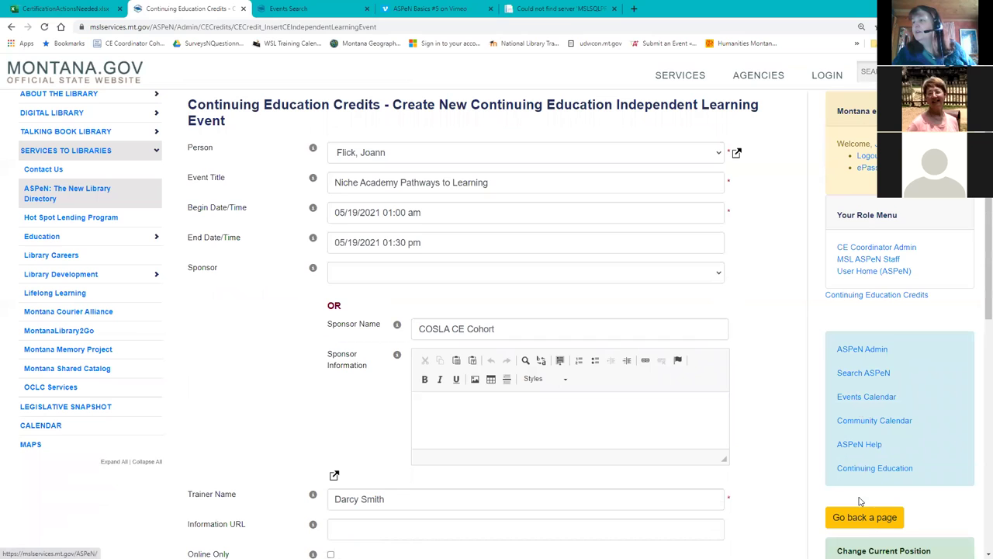
{"action": "scroll", "coordinate": [865, 419], "scroll_direction": "down", "scroll_amount": 1}
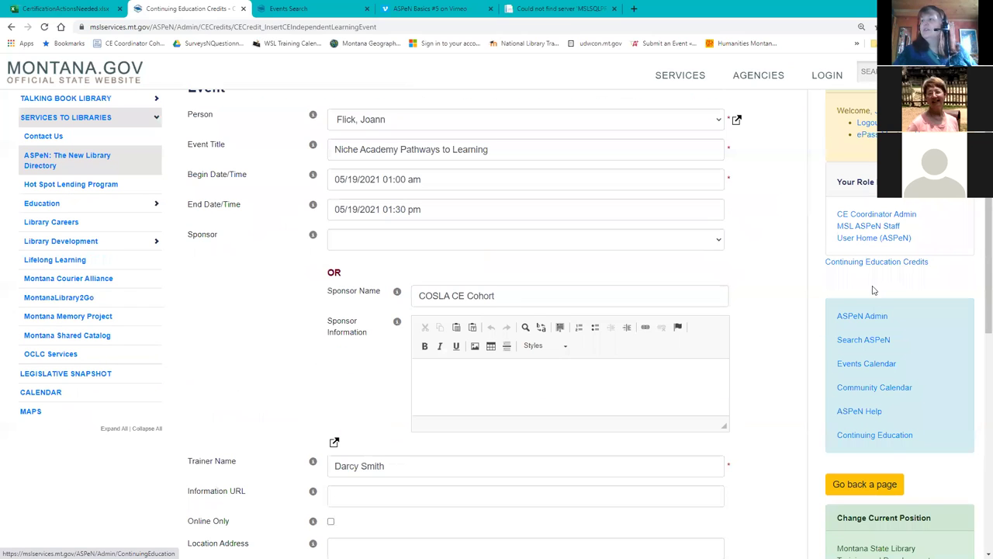
{"action": "left_click", "coordinate": [857, 437]}
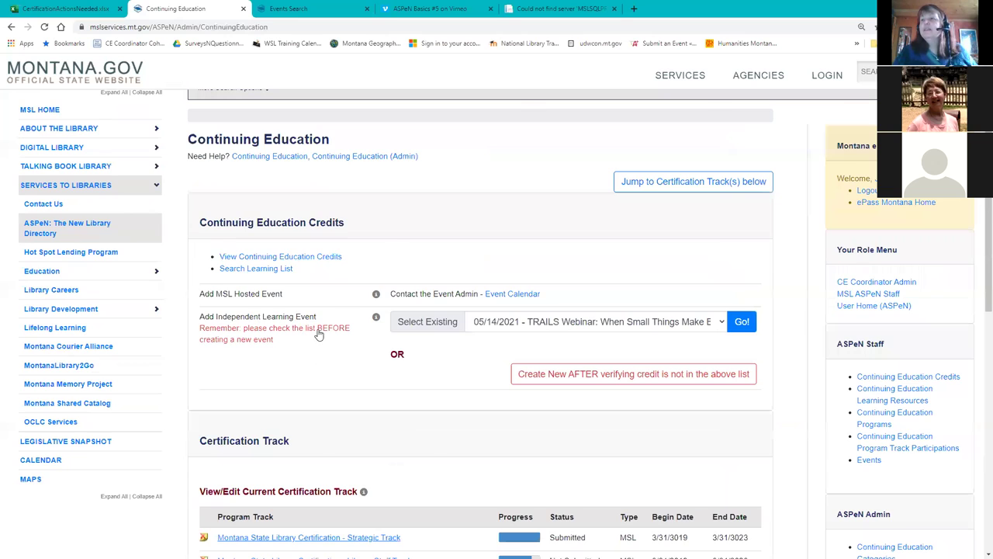
{"action": "scroll", "coordinate": [318, 335], "scroll_direction": "down", "scroll_amount": 3}
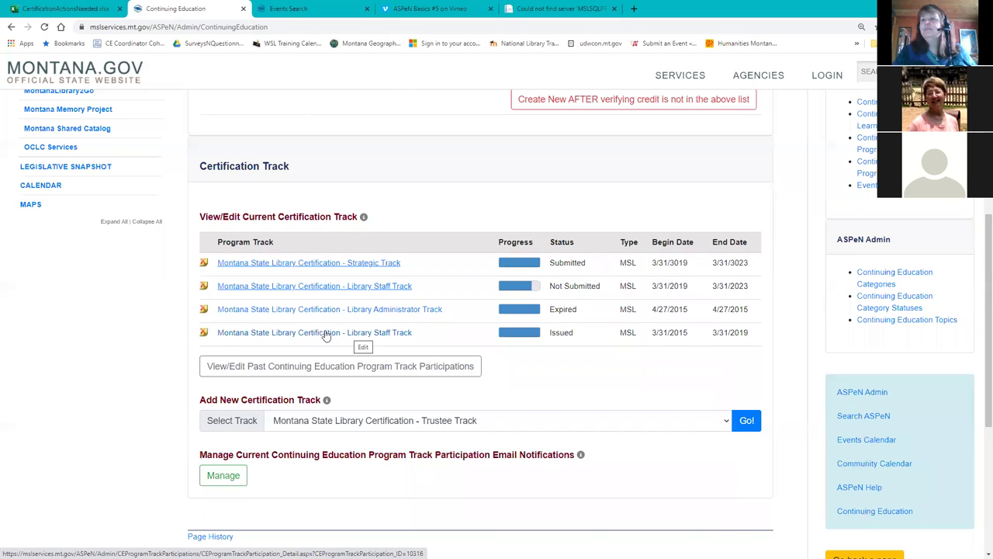
Show the Library Staff Track certificate (6/26/2019–6/26/2023) and preview it for printing, then cancel
{"action": "left_click", "coordinate": [325, 333]}
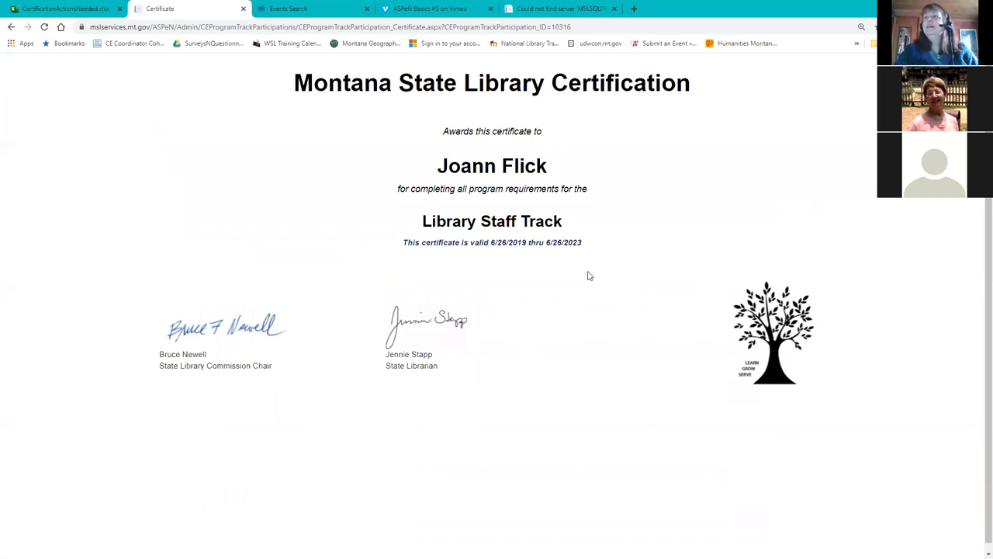
{"action": "right_click", "coordinate": [655, 178]}
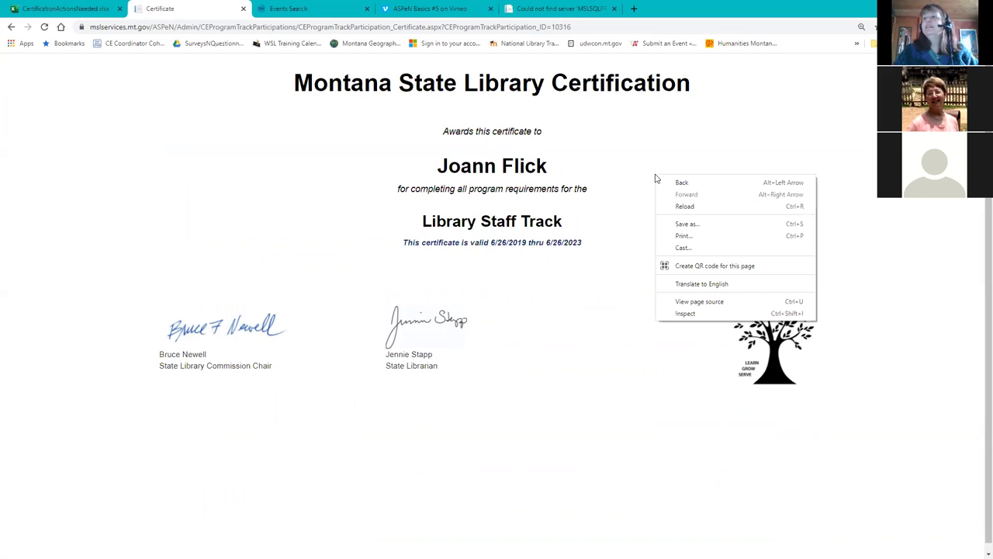
{"action": "left_click", "coordinate": [682, 236]}
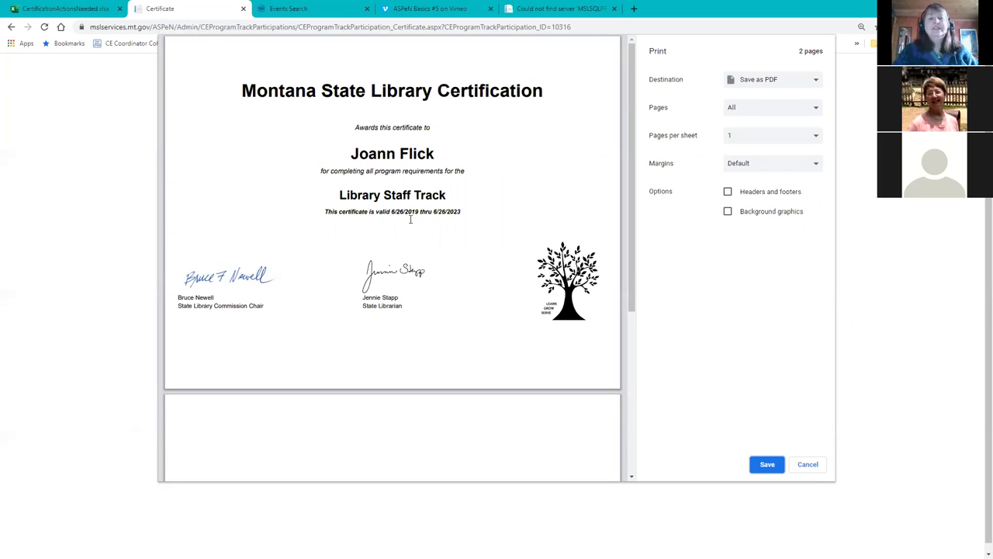
{"action": "left_click", "coordinate": [810, 467]}
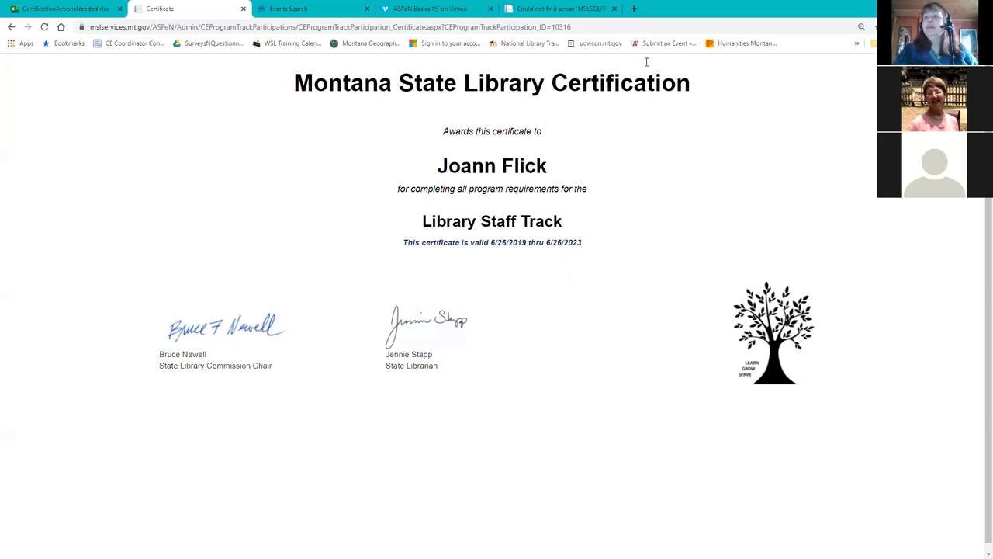
Close the certificate and resubmit Events Search so ASPeN Basics Course #5 joins the track
{"action": "left_click", "coordinate": [243, 9]}
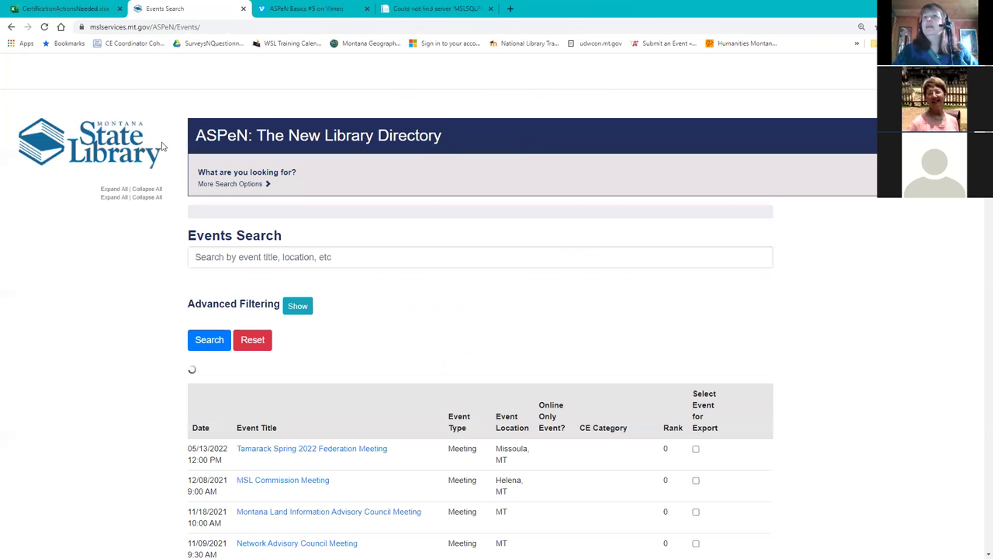
{"action": "left_click", "coordinate": [320, 9]}
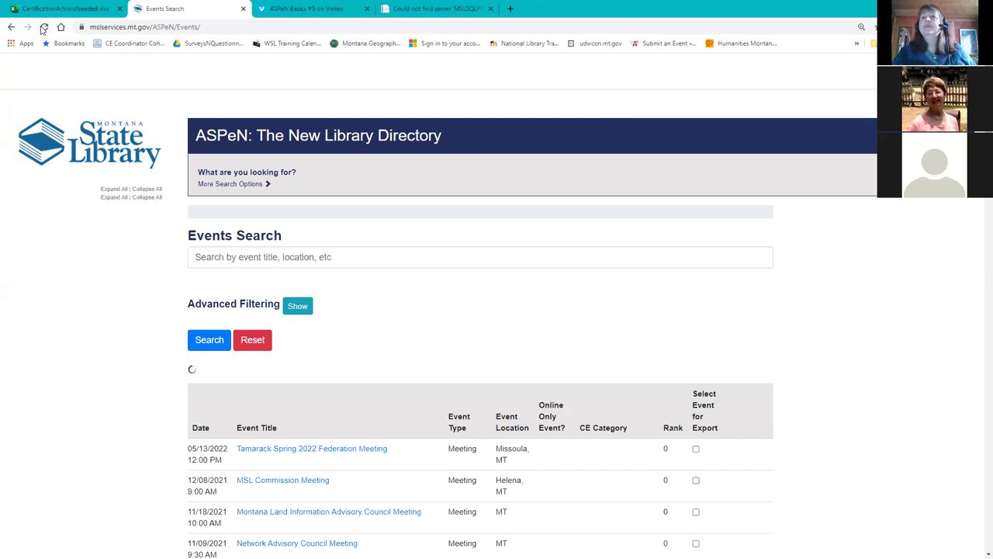
{"action": "left_click", "coordinate": [203, 9]}
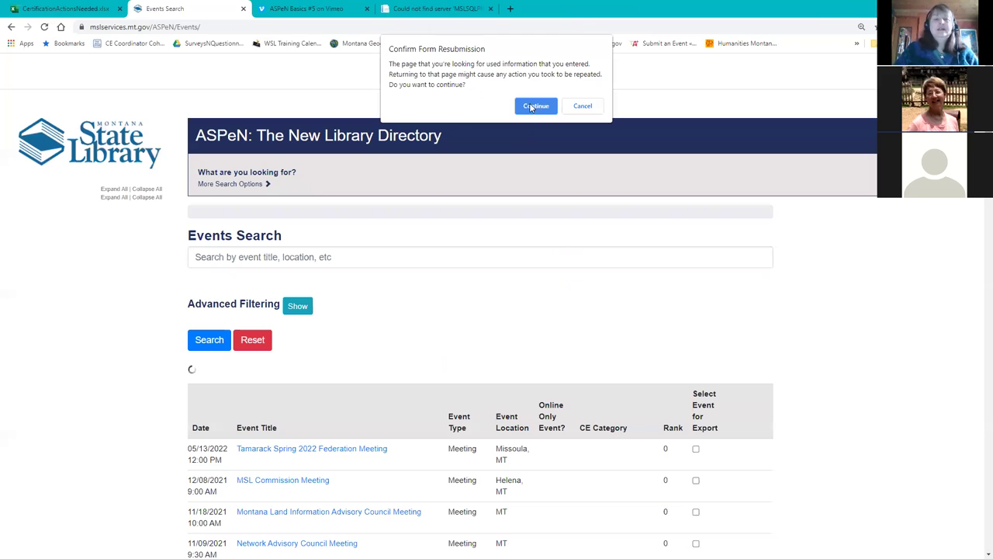
{"action": "left_click", "coordinate": [534, 107]}
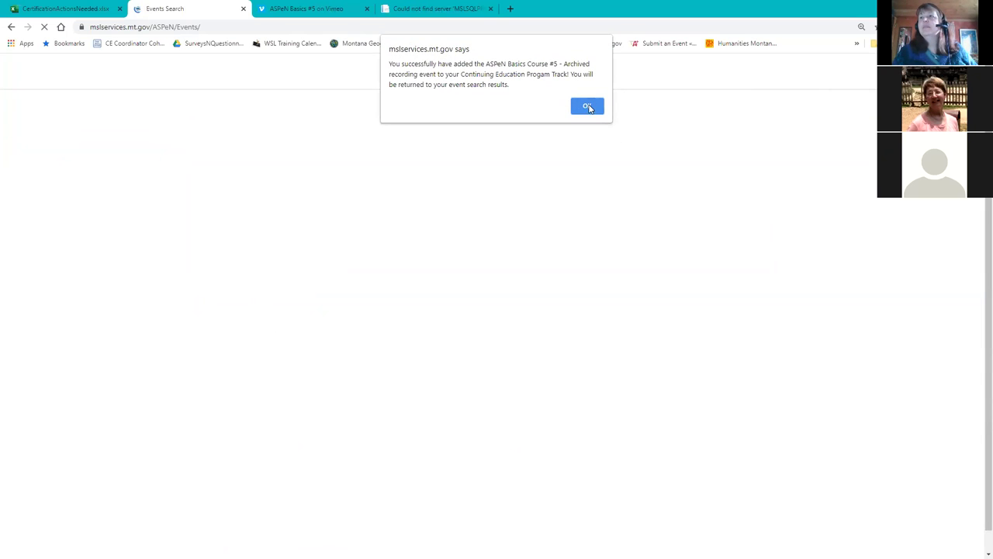
{"action": "left_click", "coordinate": [588, 108]}
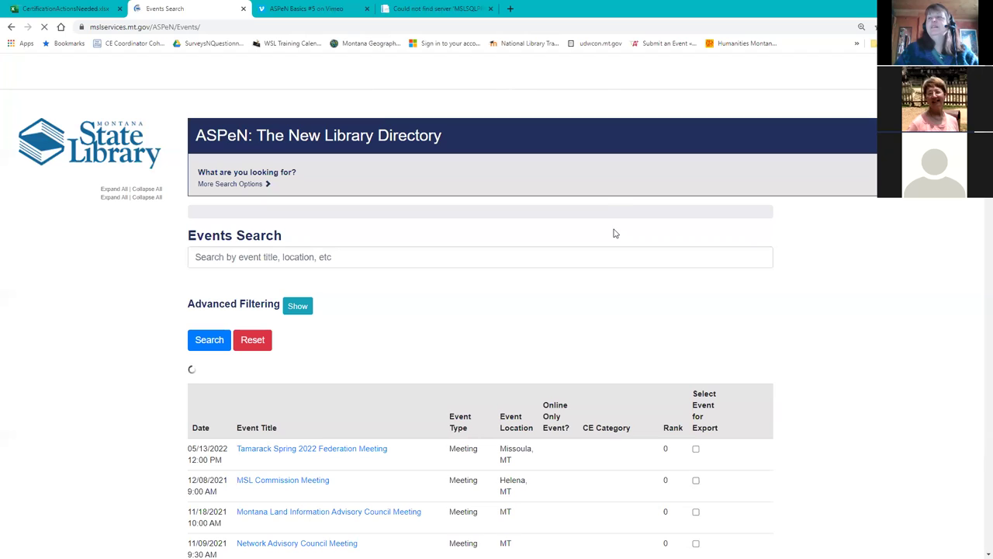
Load aspen.mt.gov in a new browser tab and go to its Continuing Education page
{"action": "left_click", "coordinate": [512, 10]}
{"action": "type", "text": "as"}
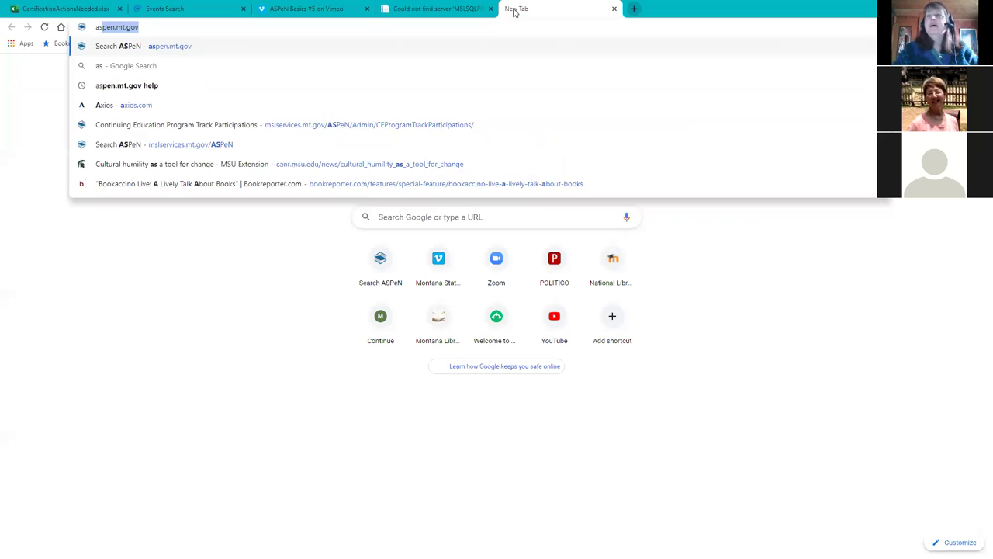
{"action": "key", "text": "Return"}
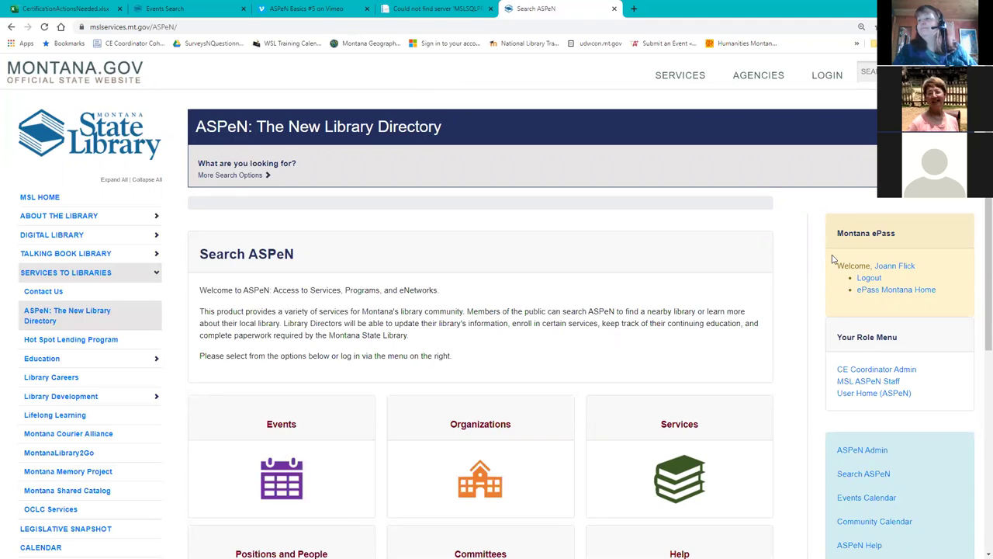
{"action": "scroll", "coordinate": [620, 332], "scroll_direction": "down", "scroll_amount": 3}
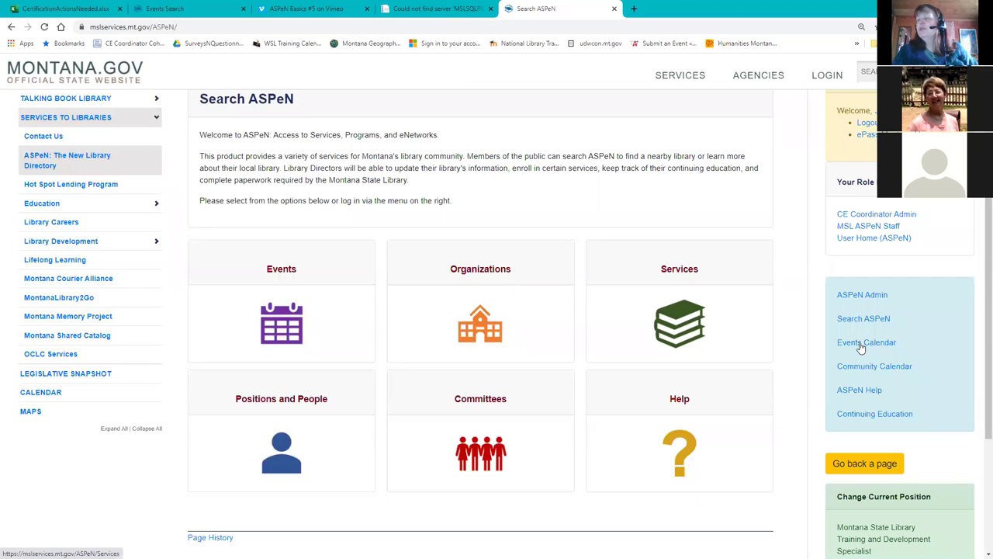
{"action": "left_click", "coordinate": [863, 416]}
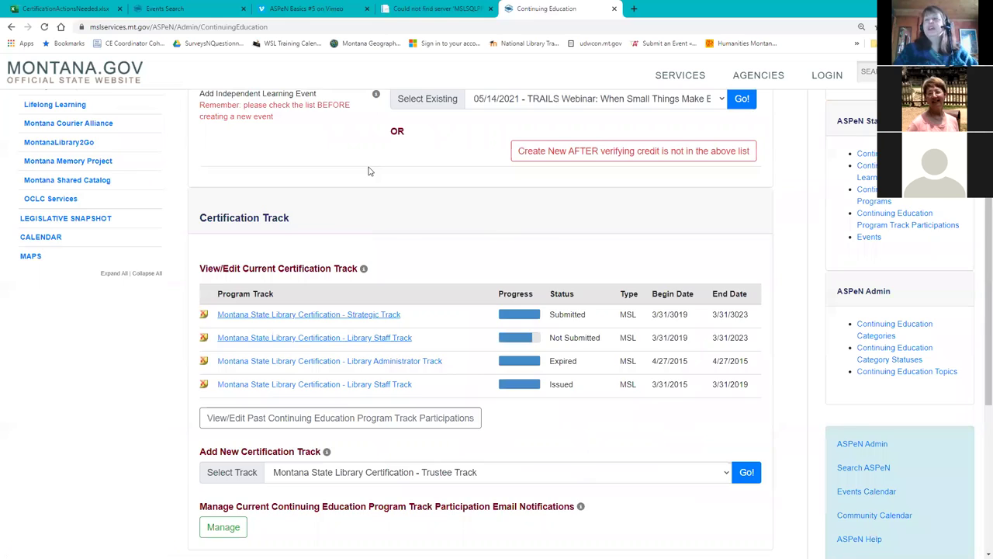
{"action": "scroll", "coordinate": [368, 171], "scroll_direction": "down", "scroll_amount": 1}
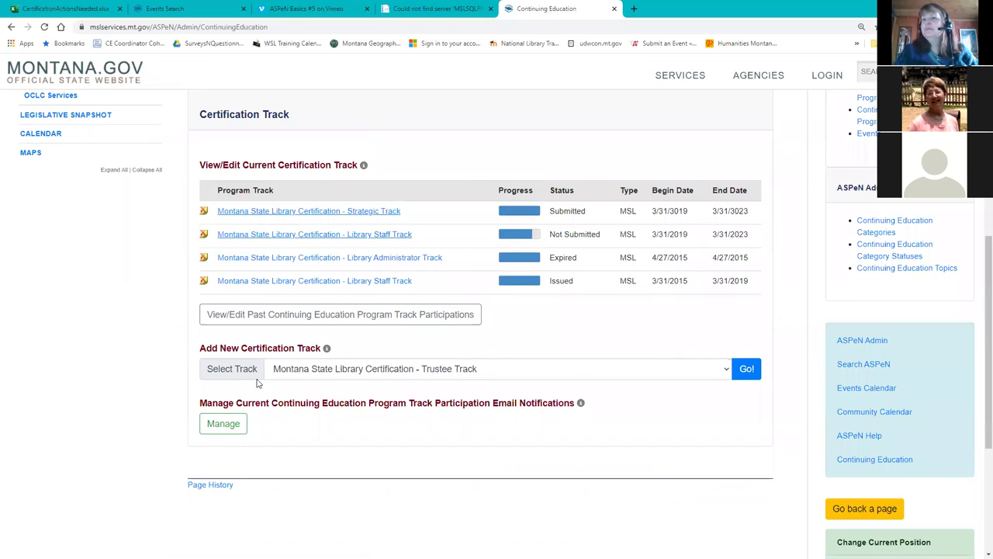
{"action": "left_click", "coordinate": [726, 369]}
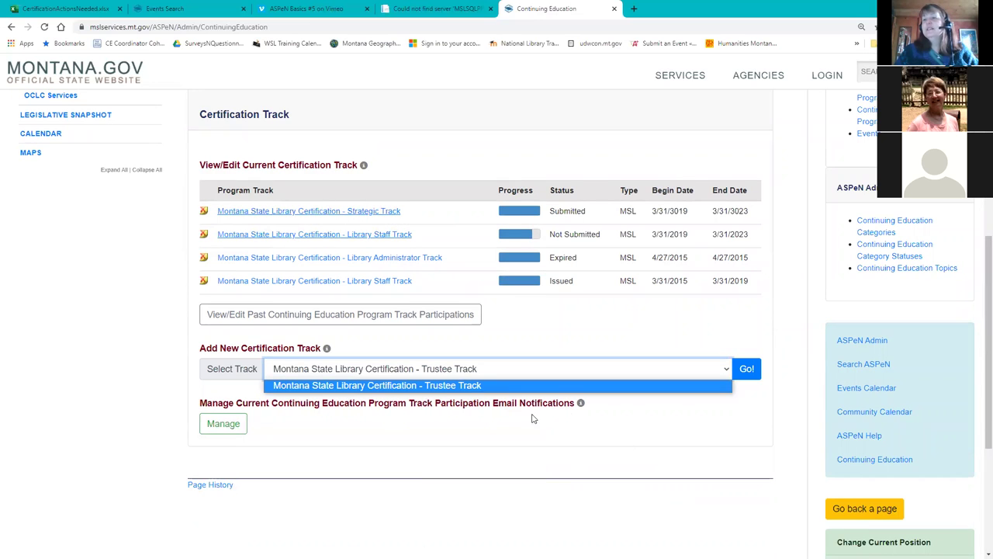
{"action": "left_click", "coordinate": [693, 440]}
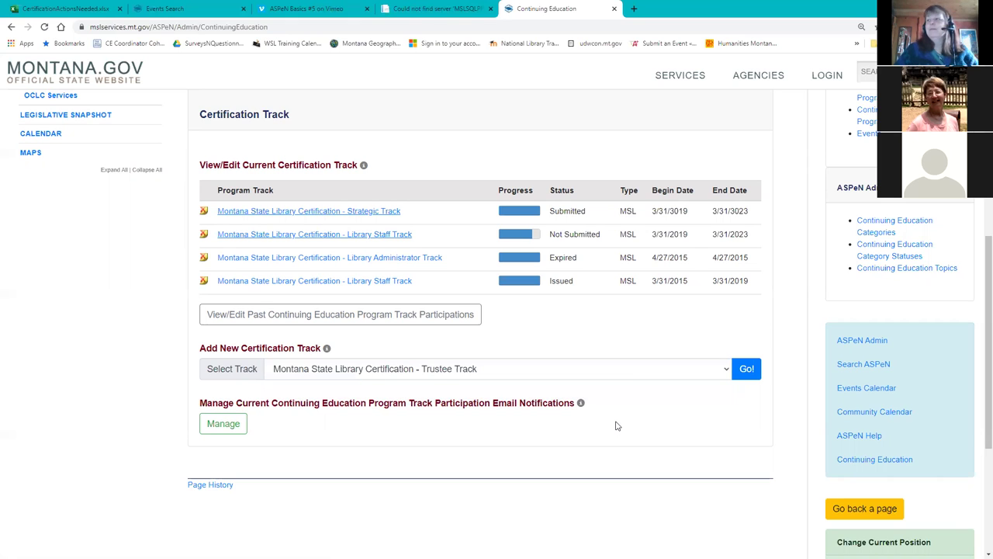
{"action": "scroll", "coordinate": [617, 426], "scroll_direction": "up", "scroll_amount": 2}
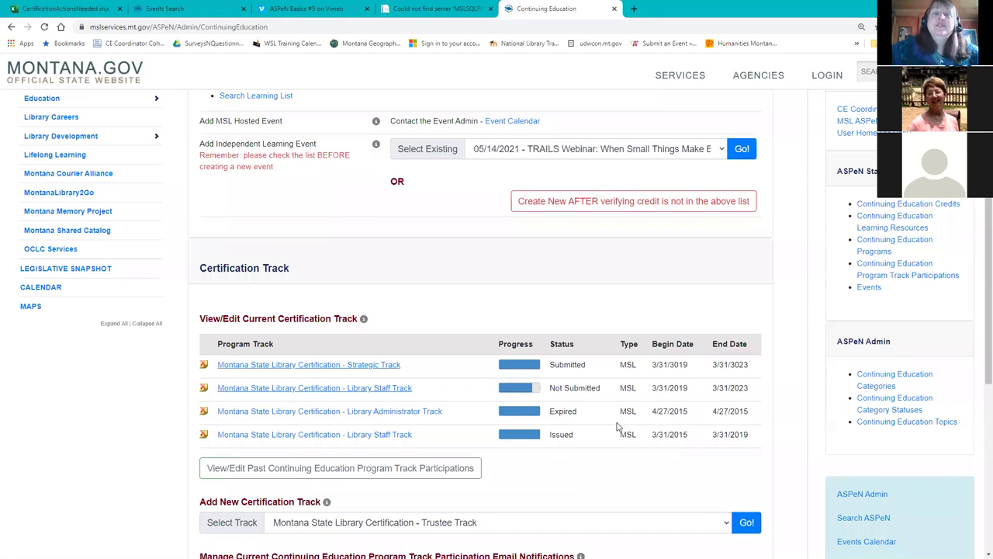
{"action": "scroll", "coordinate": [616, 425], "scroll_direction": "up", "scroll_amount": 1}
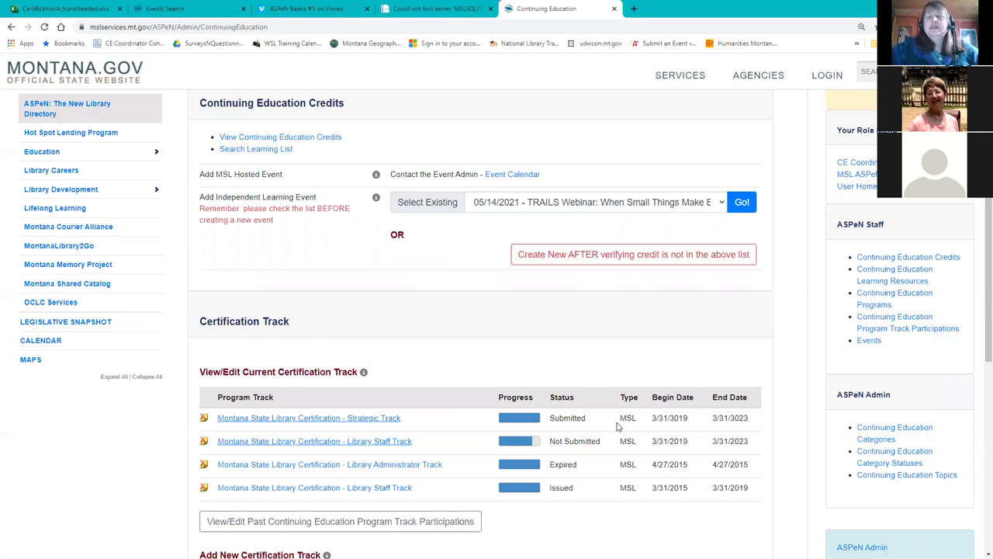
{"action": "scroll", "coordinate": [617, 425], "scroll_direction": "up", "scroll_amount": 4}
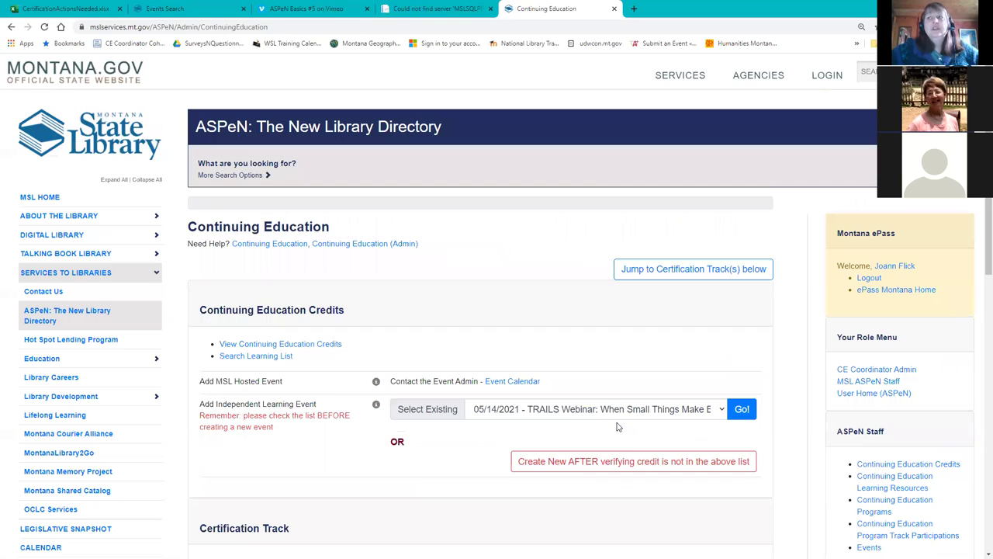